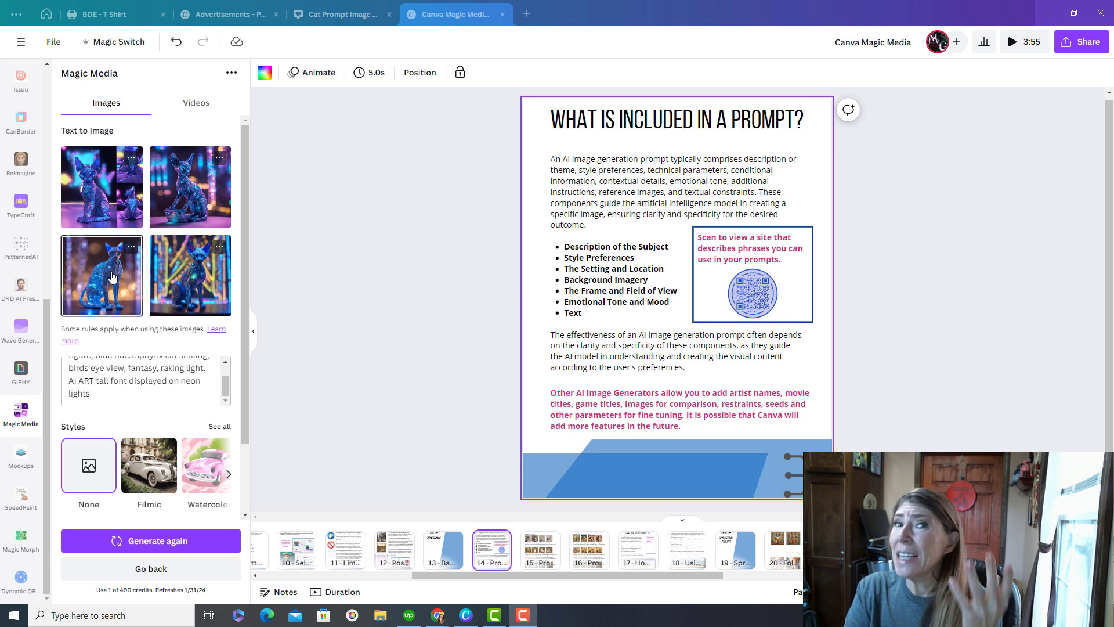
- Review the full Magic Media cat prompt and open the Prompt Examples page of the design
{"action": "scroll", "coordinate": [192, 383], "scroll_direction": "up", "scroll_amount": 2}
{"action": "scroll", "coordinate": [175, 373], "scroll_direction": "down", "scroll_amount": 2}
{"action": "scroll", "coordinate": [176, 375], "scroll_direction": "up", "scroll_amount": 2}
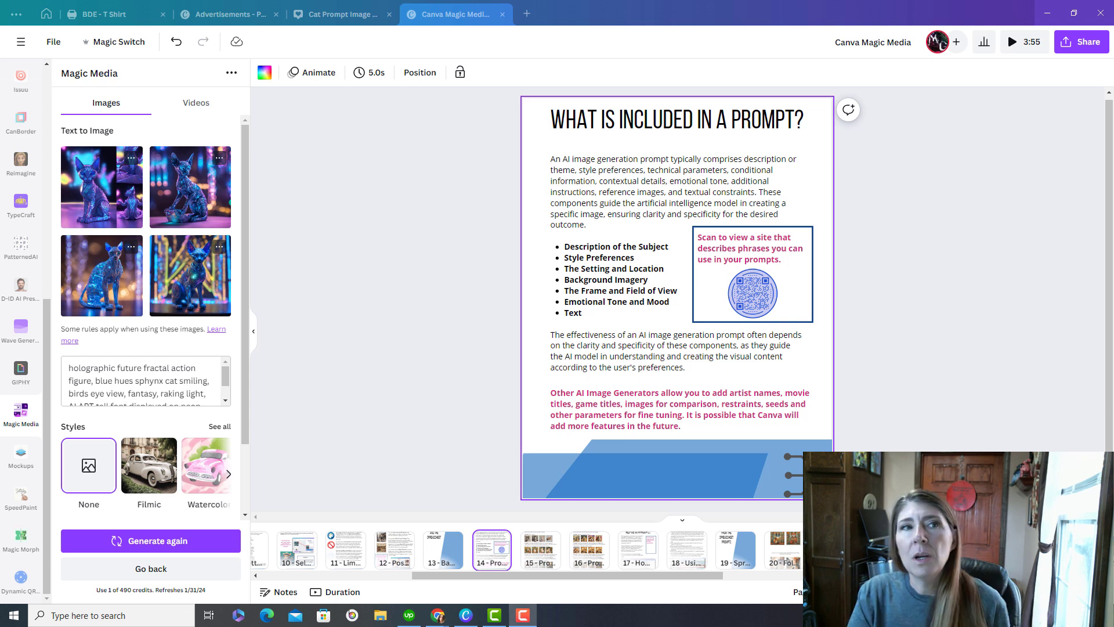
{"action": "left_click", "coordinate": [535, 555]}
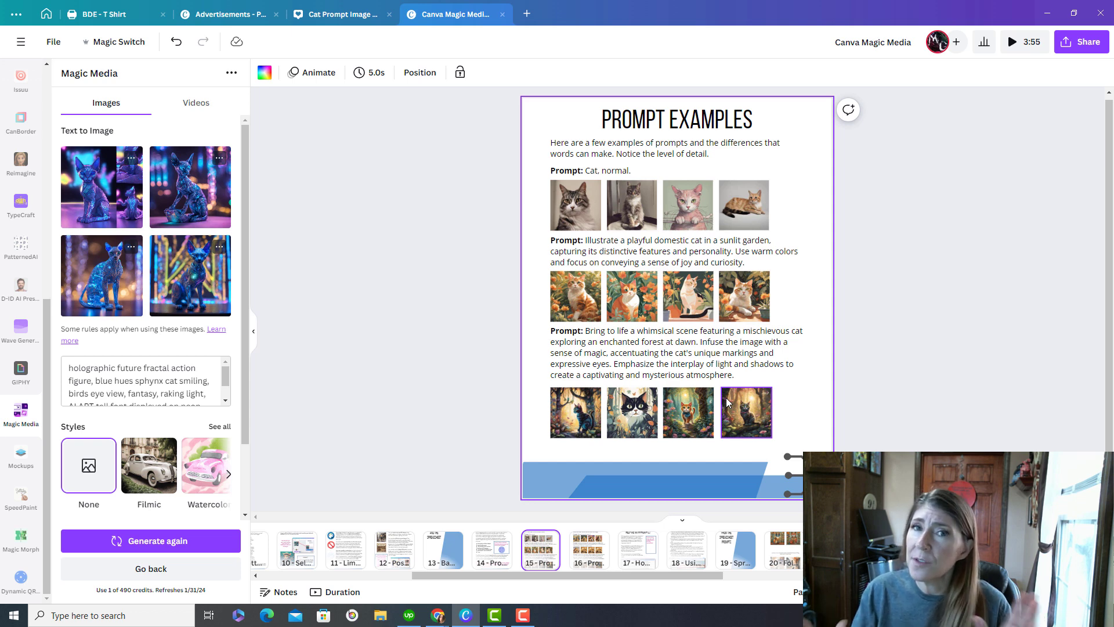
- Switch to the Canva Cat Prompt Builder spreadsheet in Chrome, maximize its window, and set the cat breed to bombay
{"action": "key", "text": "alt+Tab"}
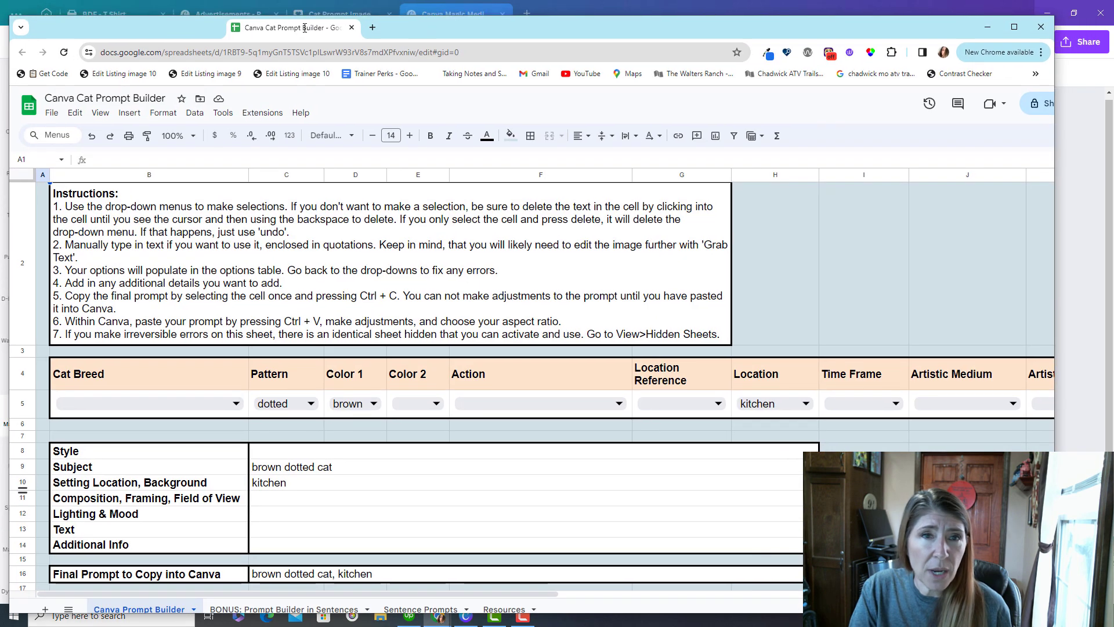
{"action": "left_click", "coordinate": [1014, 27]}
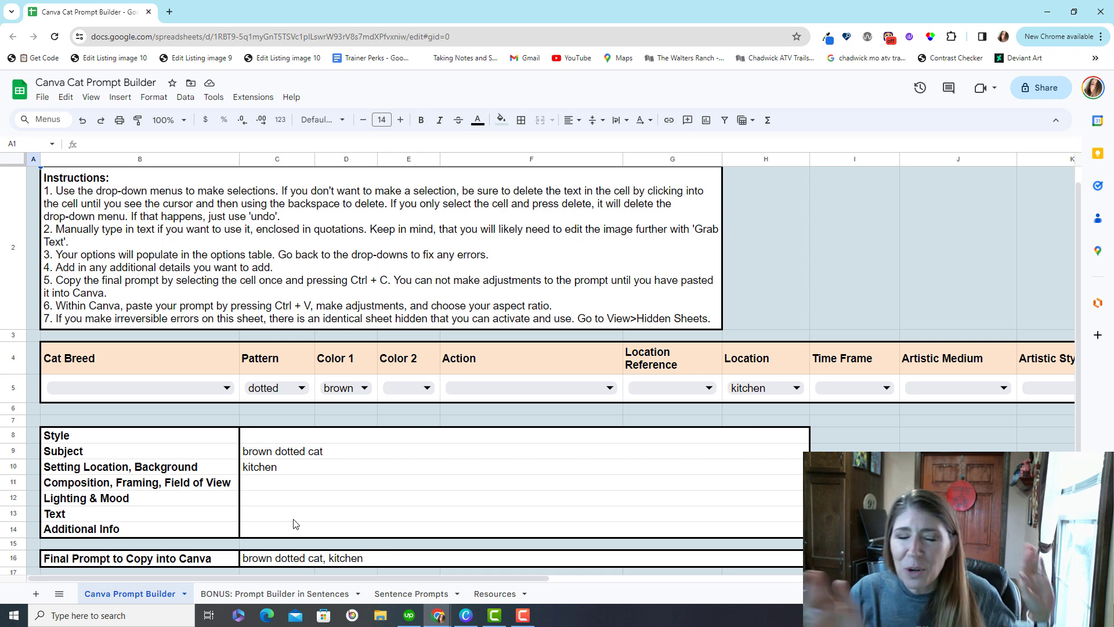
{"action": "left_click", "coordinate": [170, 388]}
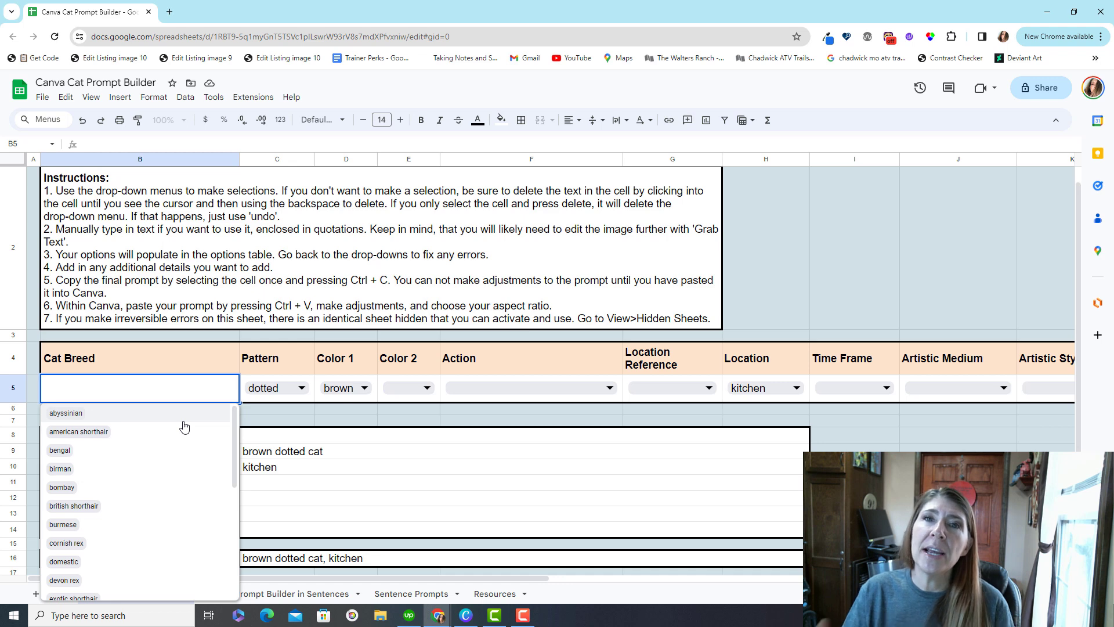
{"action": "left_click", "coordinate": [63, 487]}
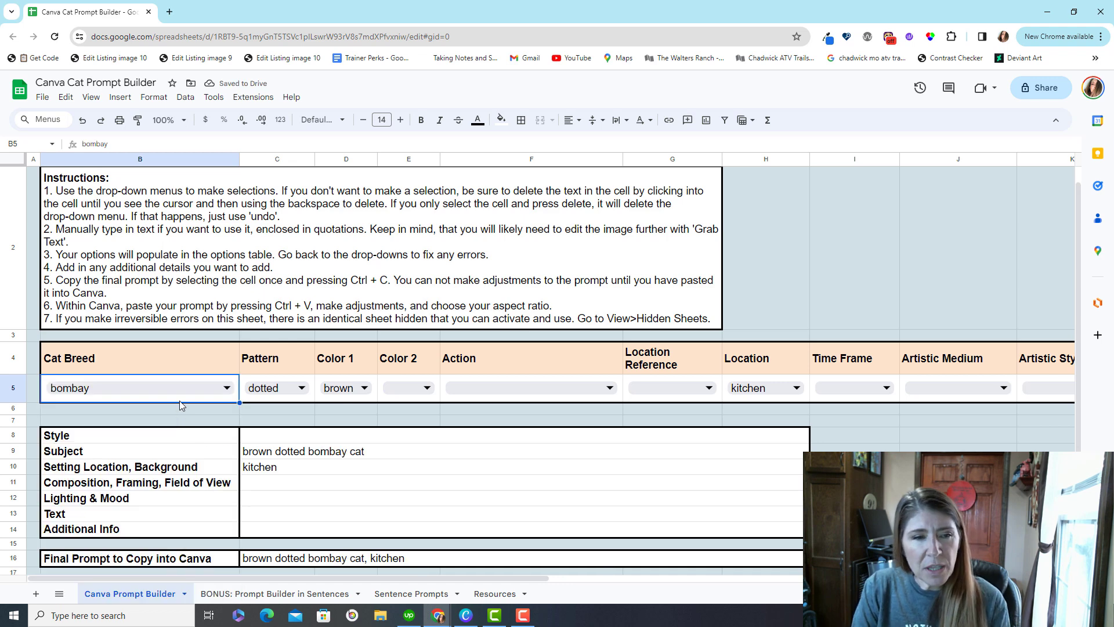
- Set the prompt's action to "skipping on two legs" and its location reference to "made of"
{"action": "left_click", "coordinate": [524, 385]}
{"action": "scroll", "coordinate": [511, 524], "scroll_direction": "down", "scroll_amount": 3}
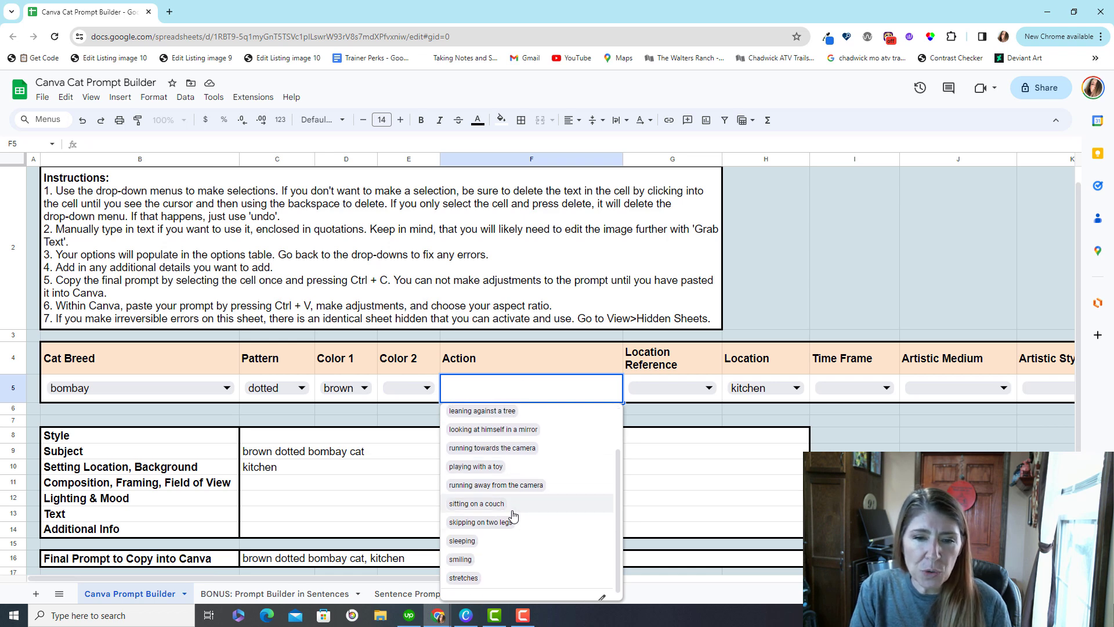
{"action": "left_click", "coordinate": [510, 523]}
{"action": "left_click", "coordinate": [673, 387]}
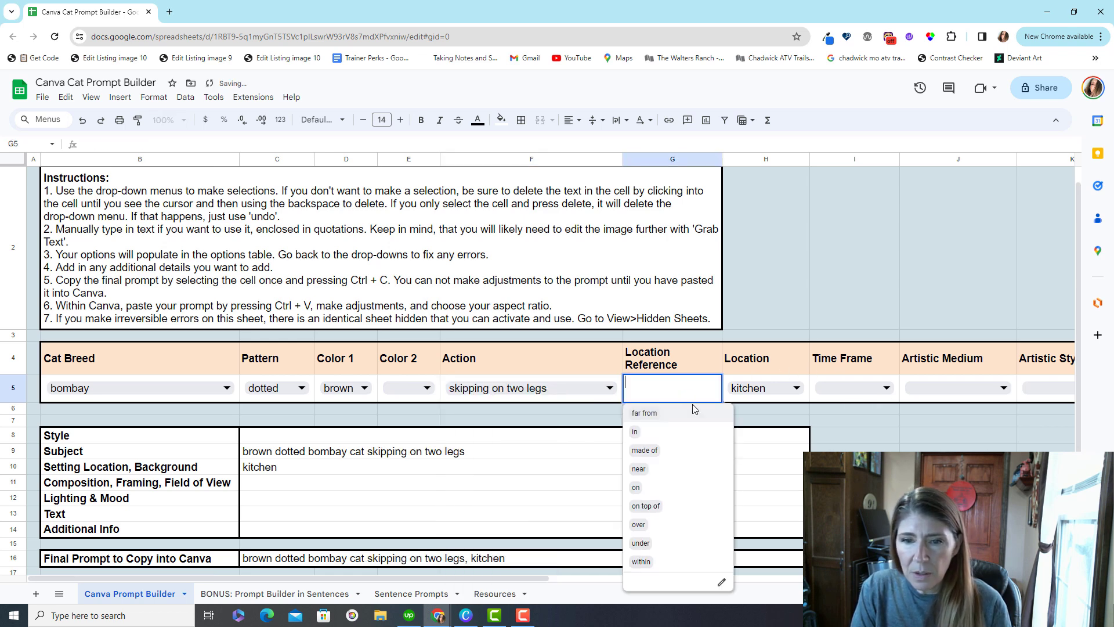
{"action": "left_click", "coordinate": [684, 450]}
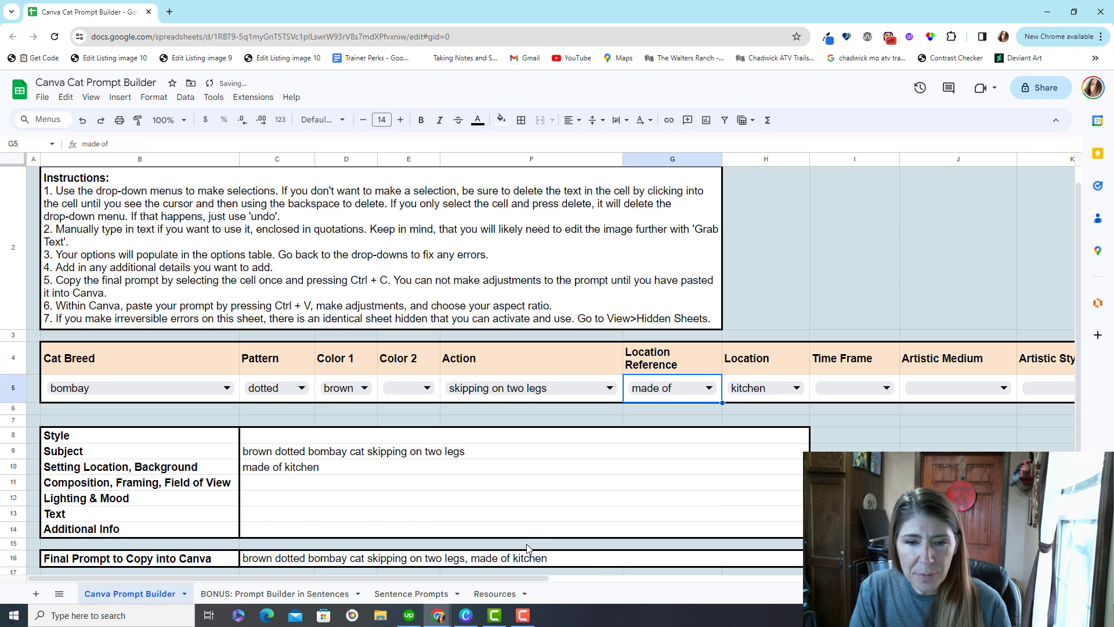
- Set the prompt's location to forest
{"action": "left_click_drag", "start_coordinate": [523, 579], "coordinate": [731, 582]}
{"action": "left_click", "coordinate": [328, 392]}
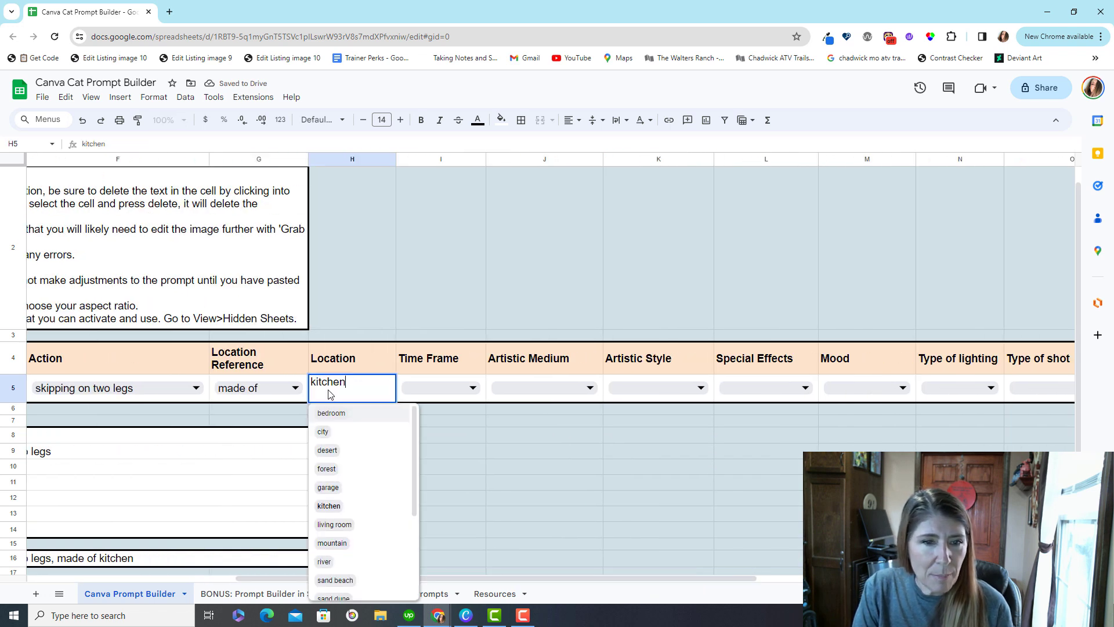
{"action": "left_click", "coordinate": [360, 475]}
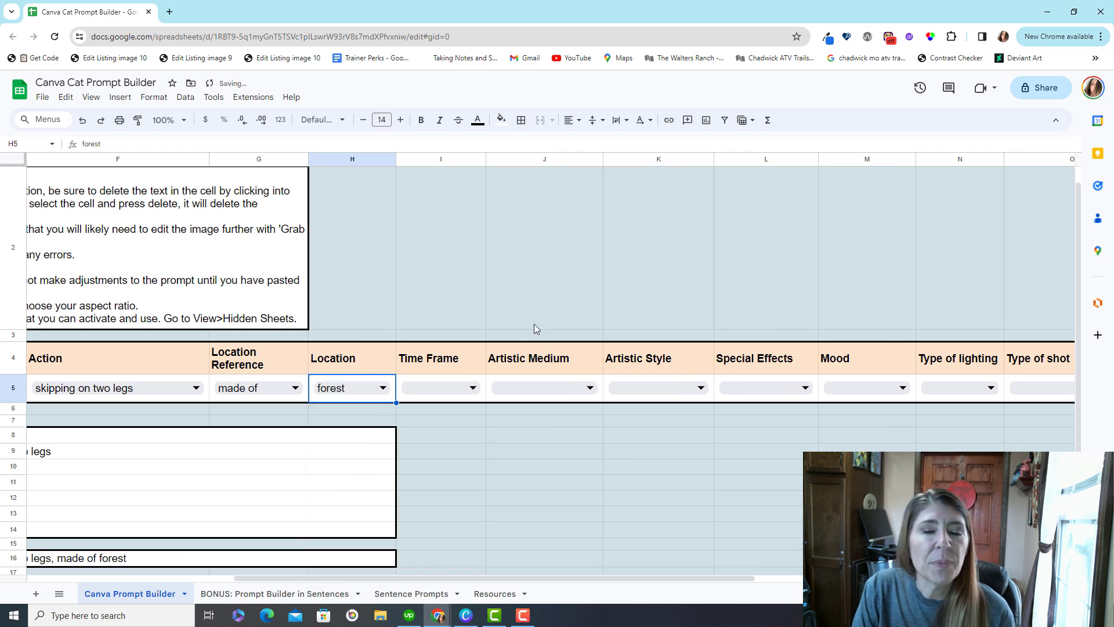
- Look through the available options for time frame, artistic medium, artistic style, special effects and mood
{"action": "left_click", "coordinate": [454, 392]}
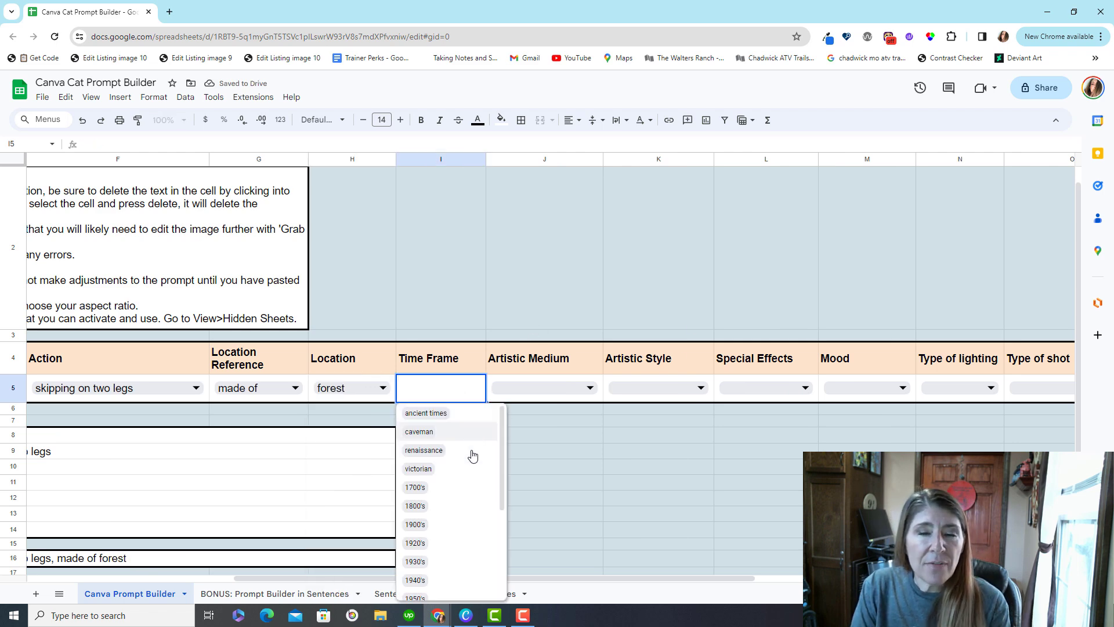
{"action": "left_click", "coordinate": [546, 387]}
{"action": "scroll", "coordinate": [554, 510], "scroll_direction": "down", "scroll_amount": 3}
{"action": "scroll", "coordinate": [556, 523], "scroll_direction": "down", "scroll_amount": 6}
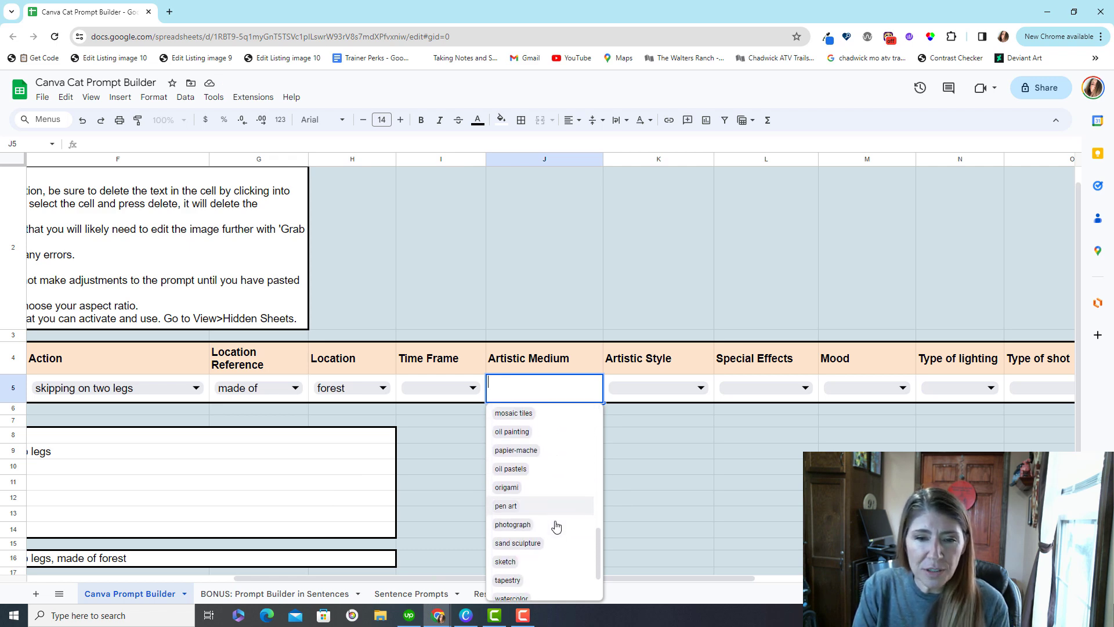
{"action": "left_click", "coordinate": [668, 387]}
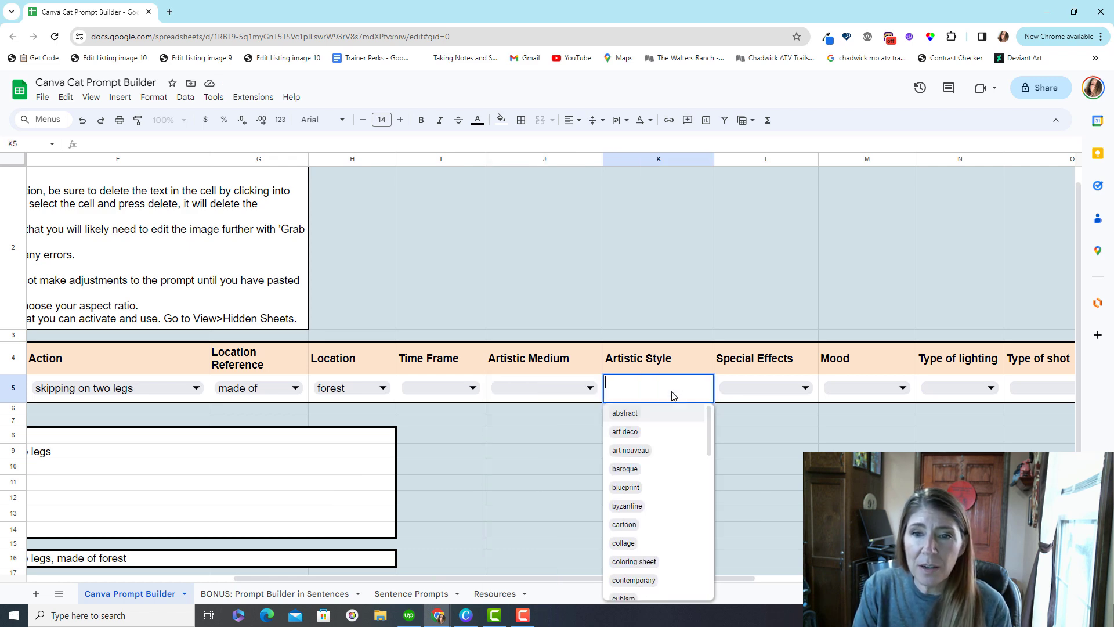
{"action": "scroll", "coordinate": [660, 529], "scroll_direction": "down", "scroll_amount": 1}
{"action": "scroll", "coordinate": [660, 529], "scroll_direction": "down", "scroll_amount": 3}
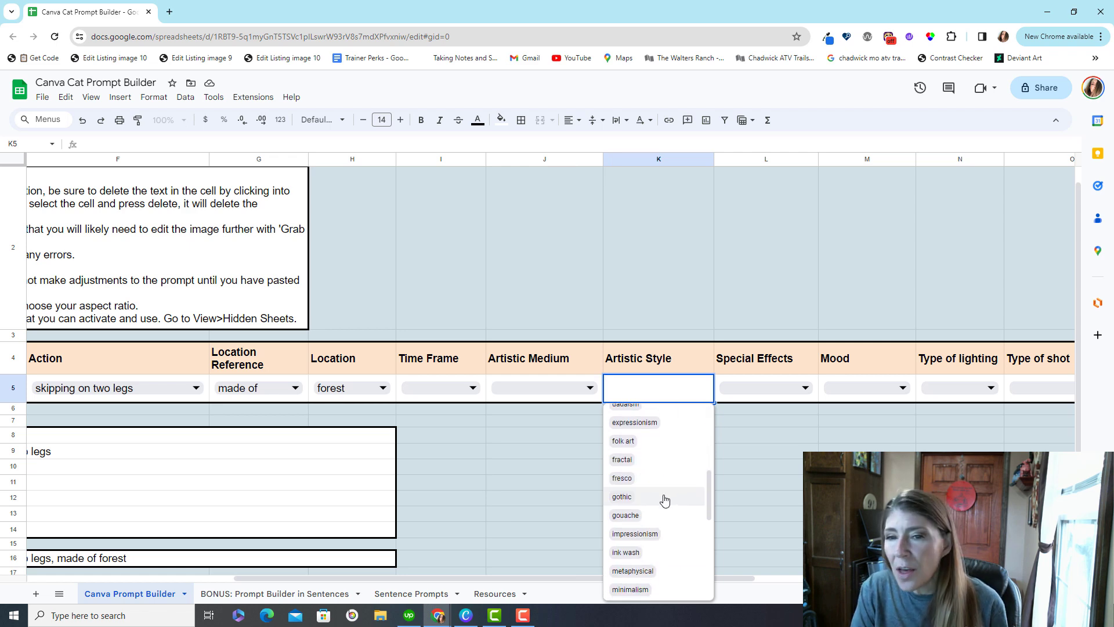
{"action": "left_click", "coordinate": [793, 385]}
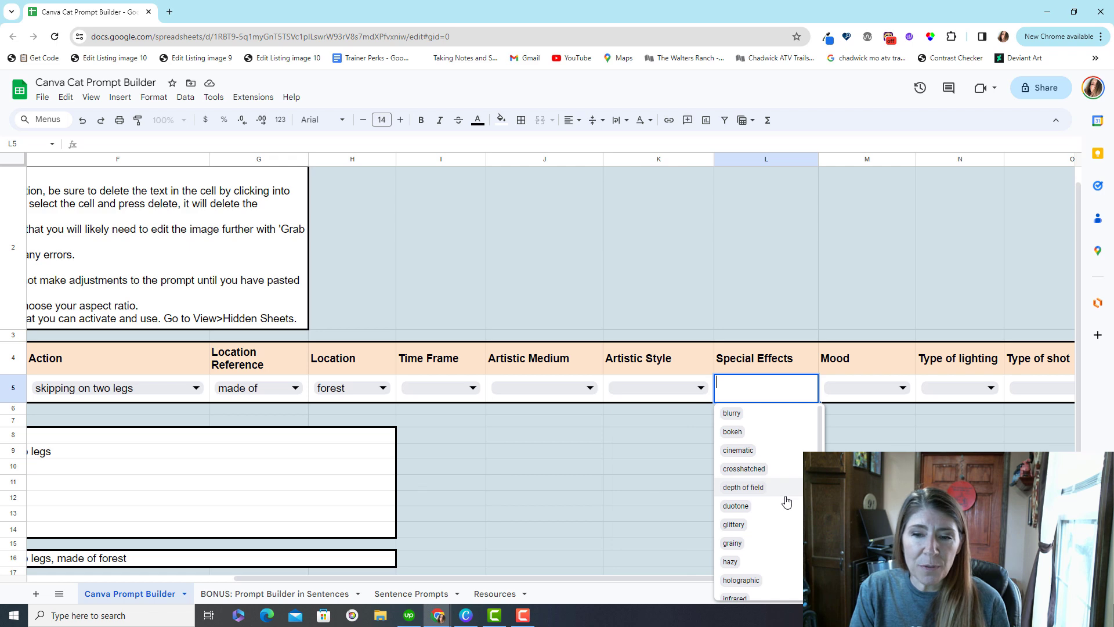
{"action": "scroll", "coordinate": [785, 502], "scroll_direction": "down", "scroll_amount": 1}
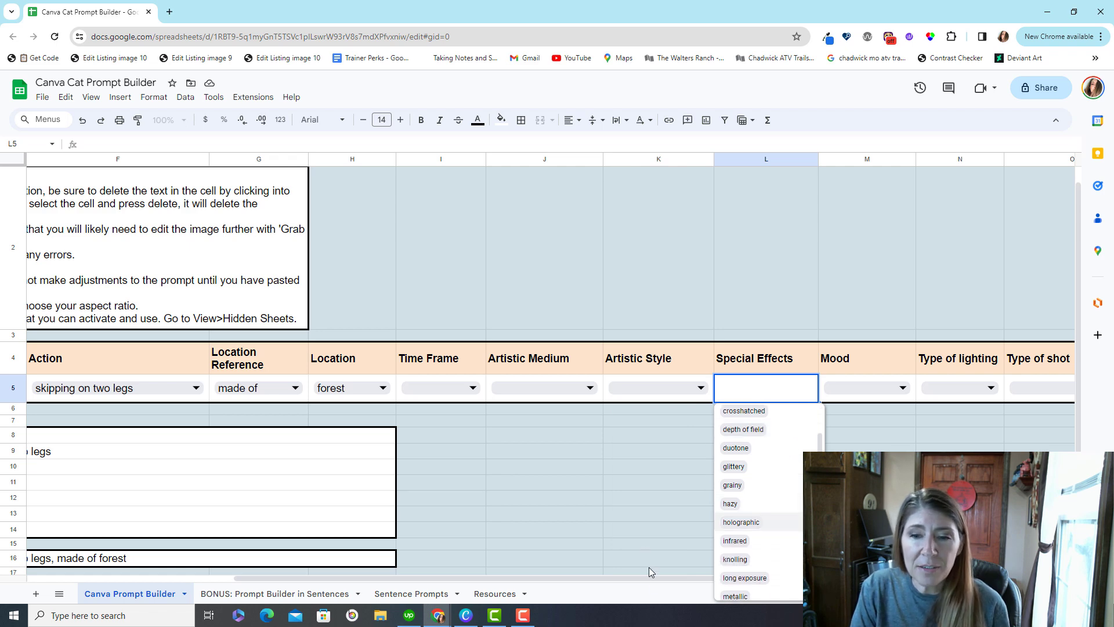
{"action": "left_click_drag", "start_coordinate": [652, 577], "coordinate": [748, 578]}
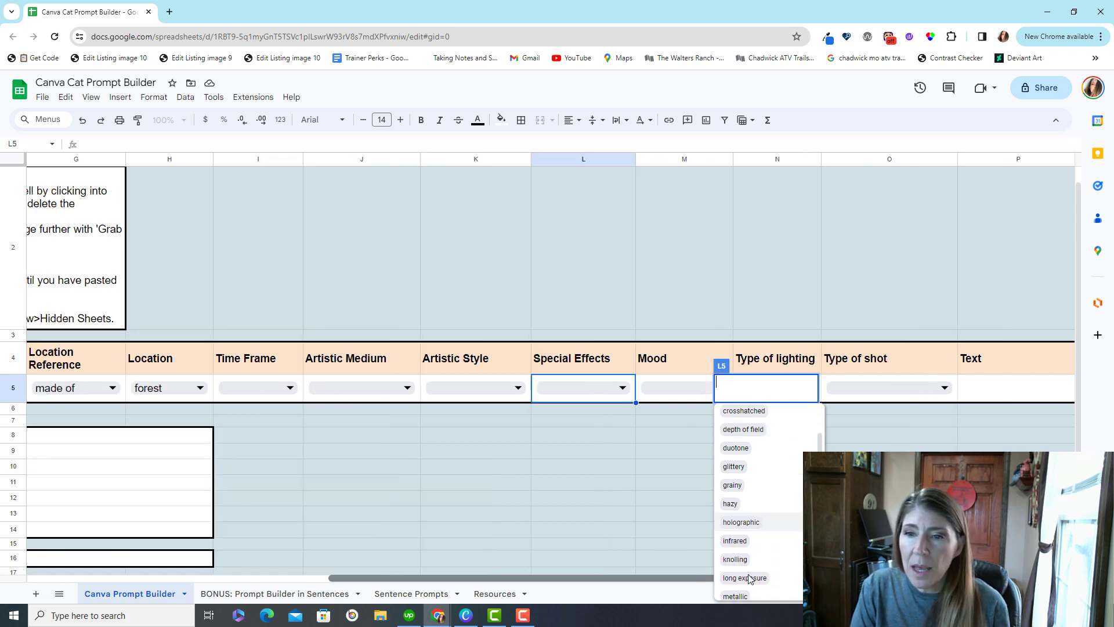
{"action": "left_click", "coordinate": [677, 385]}
- Set the prompt's artistic medium to action figure
{"action": "left_click_drag", "start_coordinate": [830, 578], "coordinate": [525, 578]}
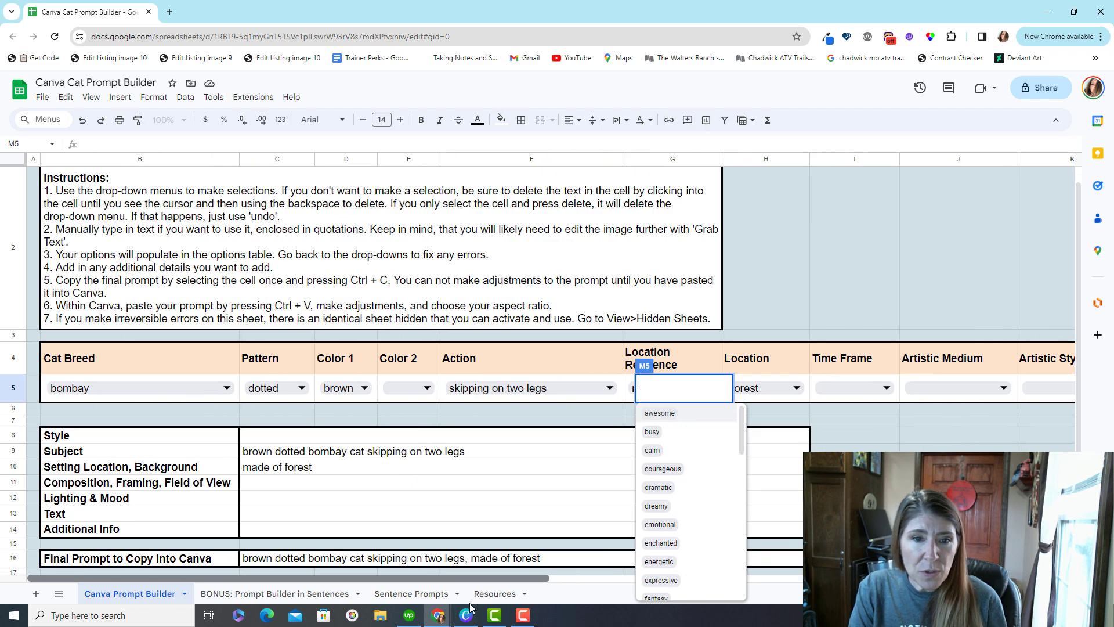
{"action": "left_click", "coordinate": [958, 388]}
{"action": "left_click", "coordinate": [927, 450]}
- Set the prompt's mood to calm
{"action": "left_click_drag", "start_coordinate": [517, 579], "coordinate": [778, 551]}
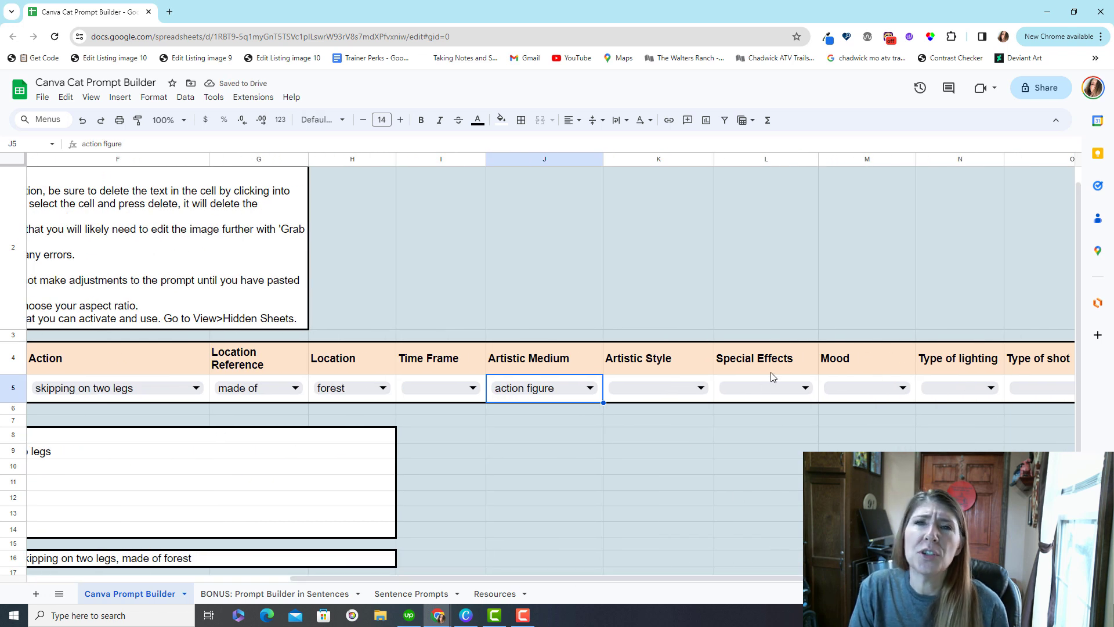
{"action": "left_click", "coordinate": [764, 388]}
{"action": "left_click", "coordinate": [853, 388]}
{"action": "left_click", "coordinate": [836, 450]}
- Check the remaining lighting, shot, text and font columns, and select the final prompt cell to read the combined prompt
{"action": "left_click_drag", "start_coordinate": [494, 578], "coordinate": [772, 578]}
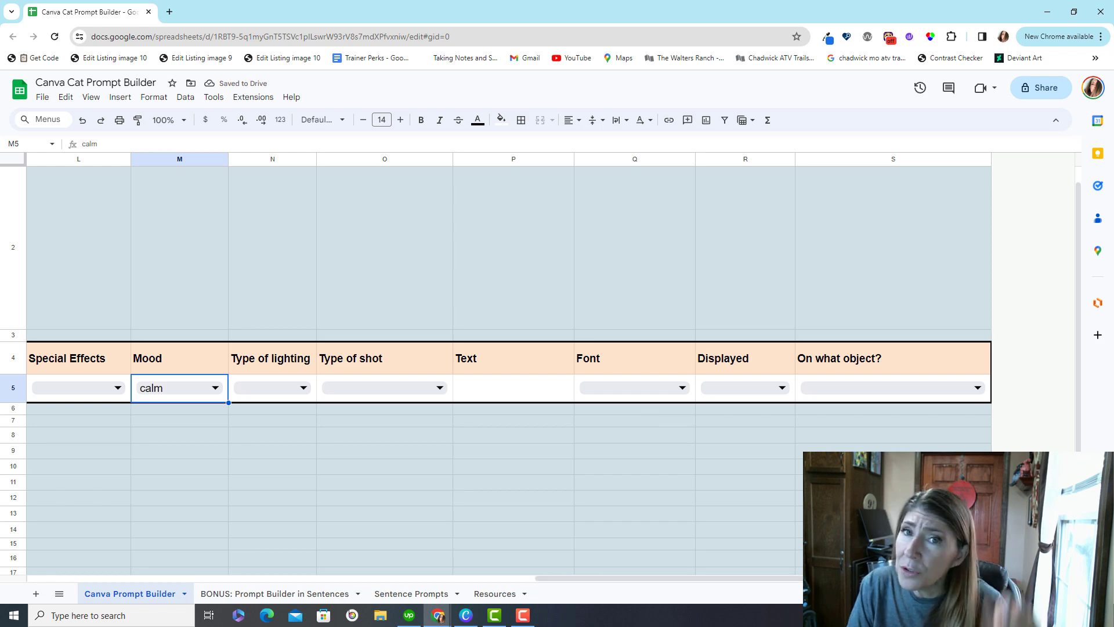
{"action": "left_click_drag", "start_coordinate": [822, 571], "coordinate": [429, 618]}
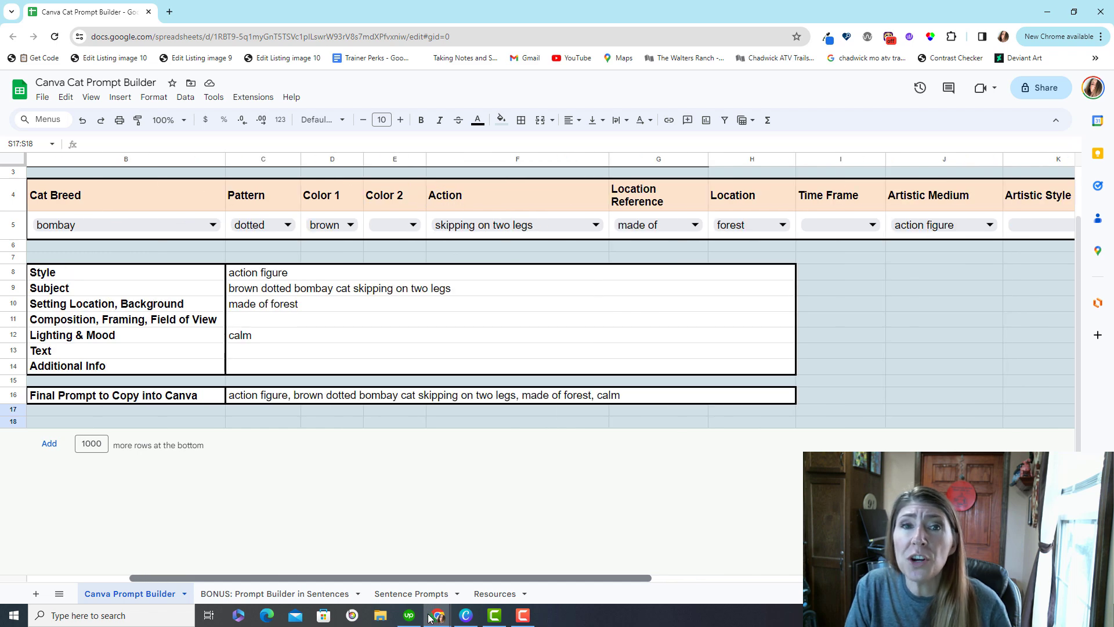
{"action": "mouse_move", "coordinate": [430, 619]}
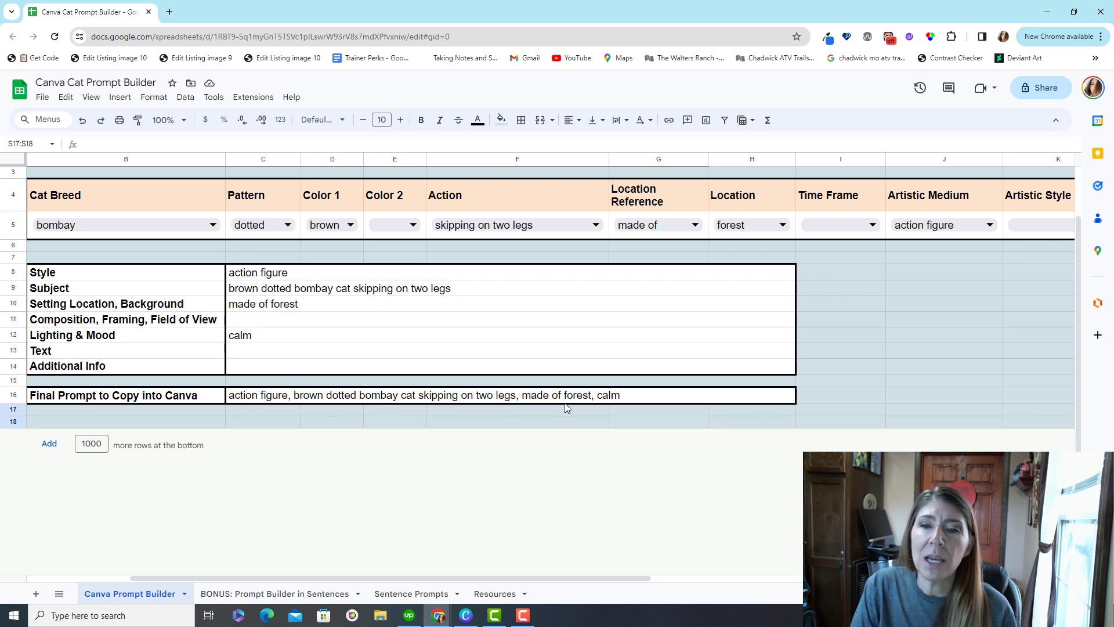
{"action": "left_click", "coordinate": [485, 399]}
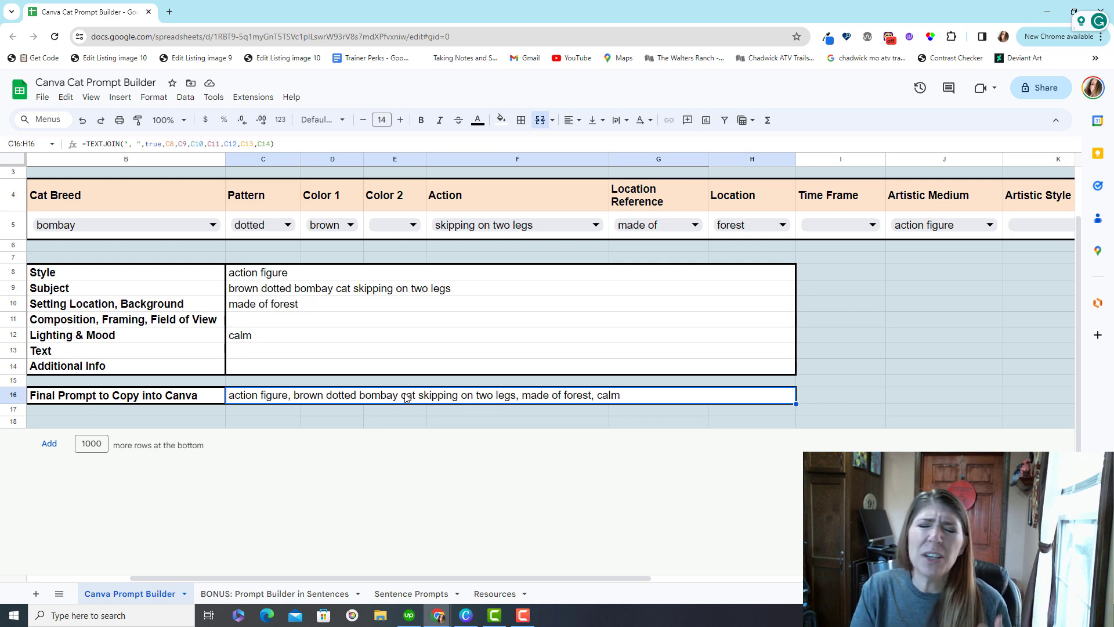
{"action": "left_click", "coordinate": [423, 423]}
{"action": "left_click", "coordinate": [423, 401]}
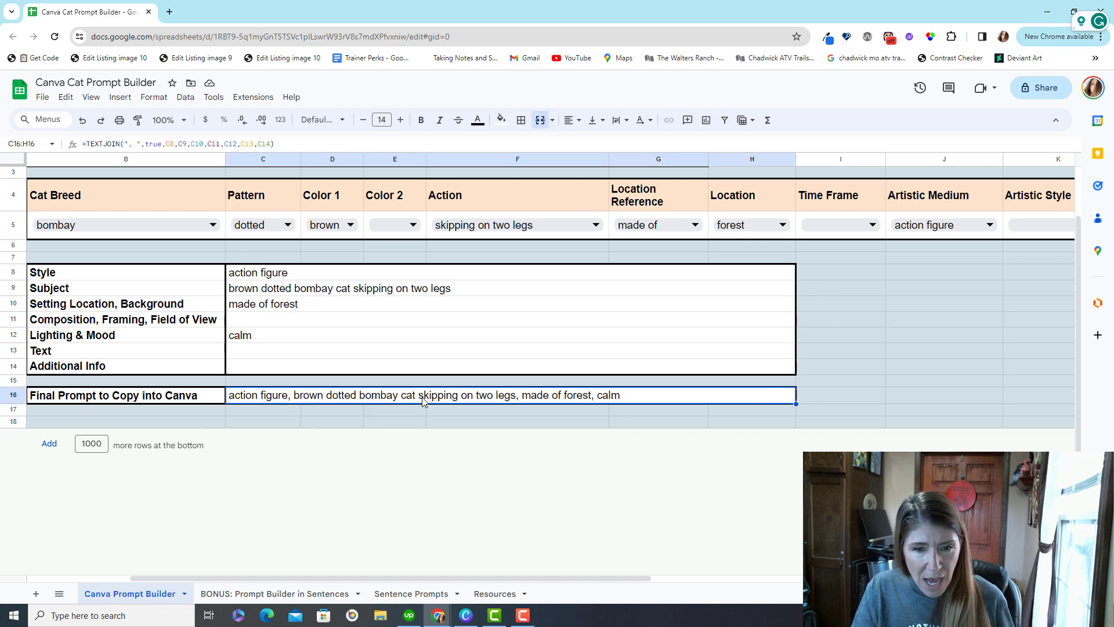
- Delete the text in the Action cell while keeping its drop-down list
{"action": "left_click", "coordinate": [542, 230]}
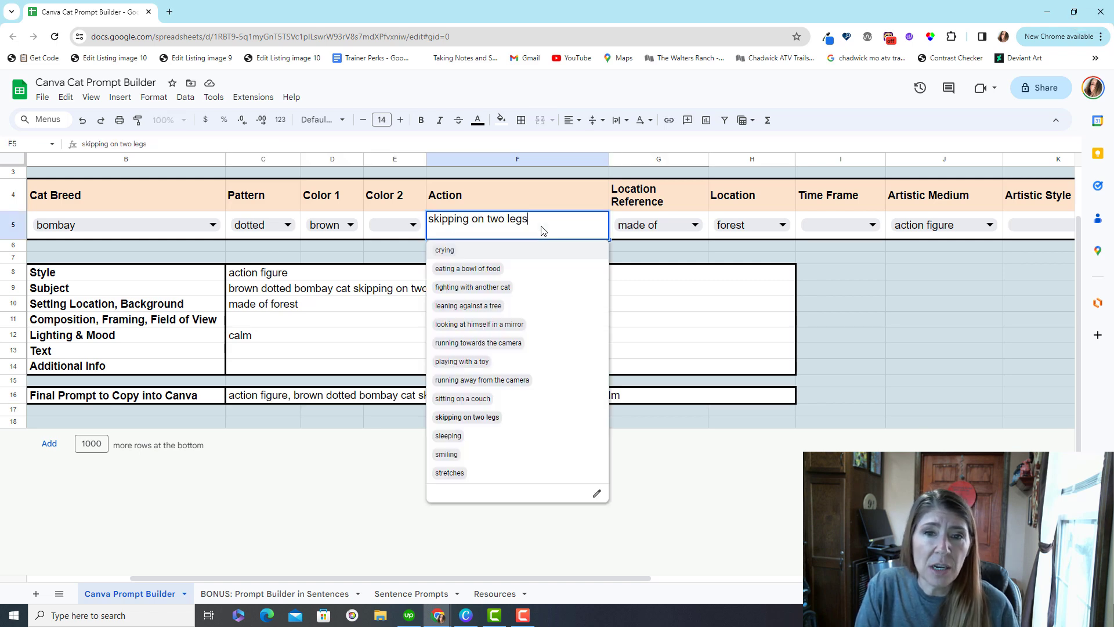
{"action": "left_click", "coordinate": [658, 305]}
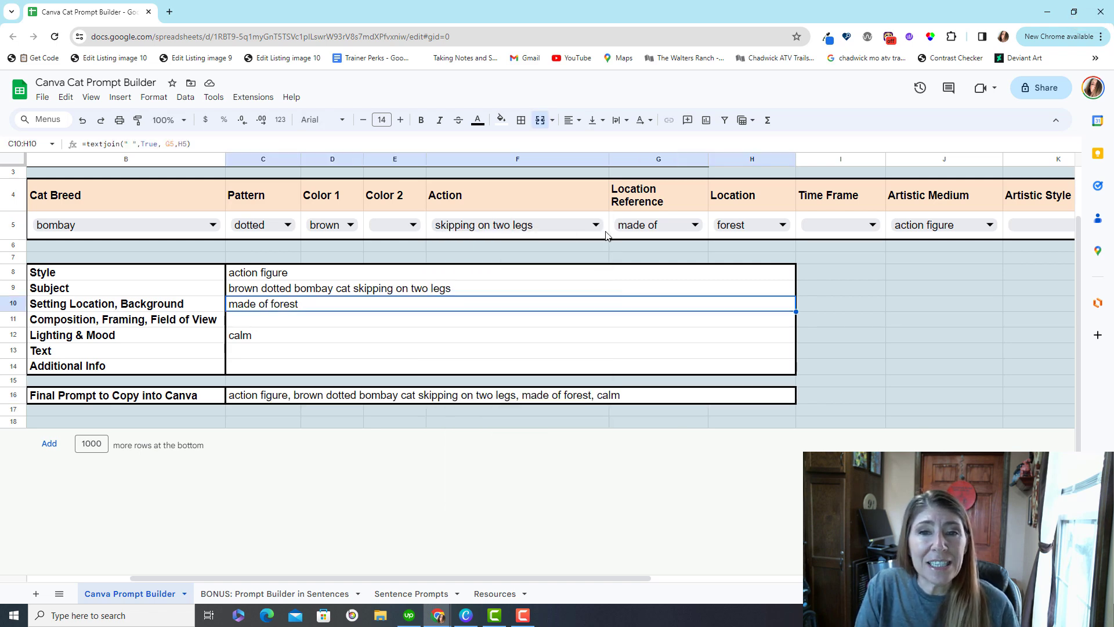
{"action": "left_click", "coordinate": [606, 235]}
{"action": "left_click", "coordinate": [583, 233]}
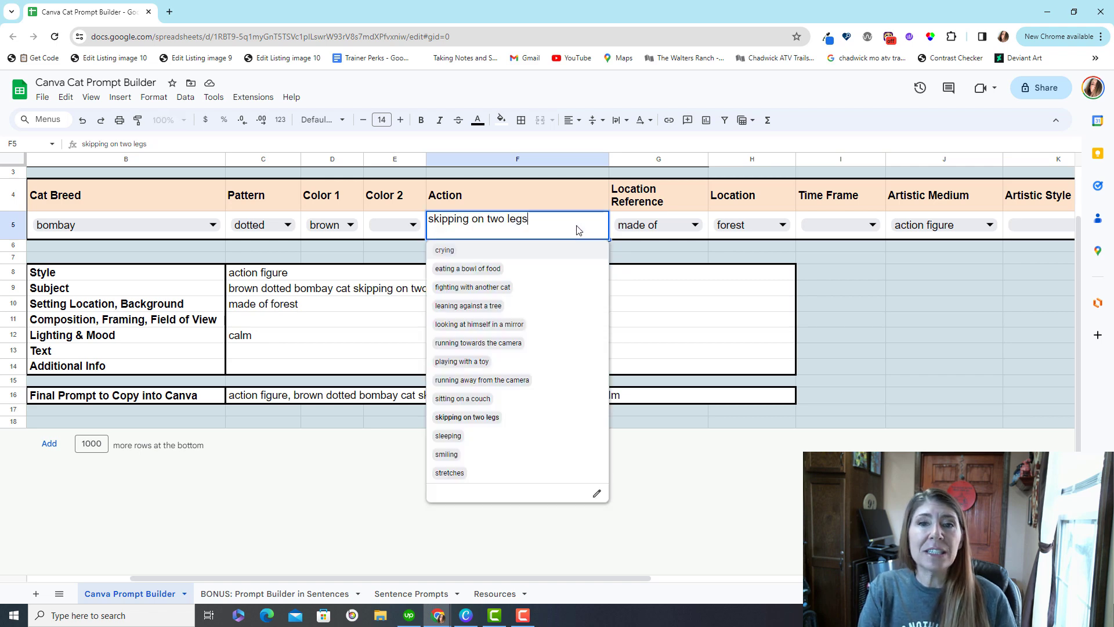
{"action": "left_click_drag", "start_coordinate": [530, 219], "coordinate": [375, 224]}
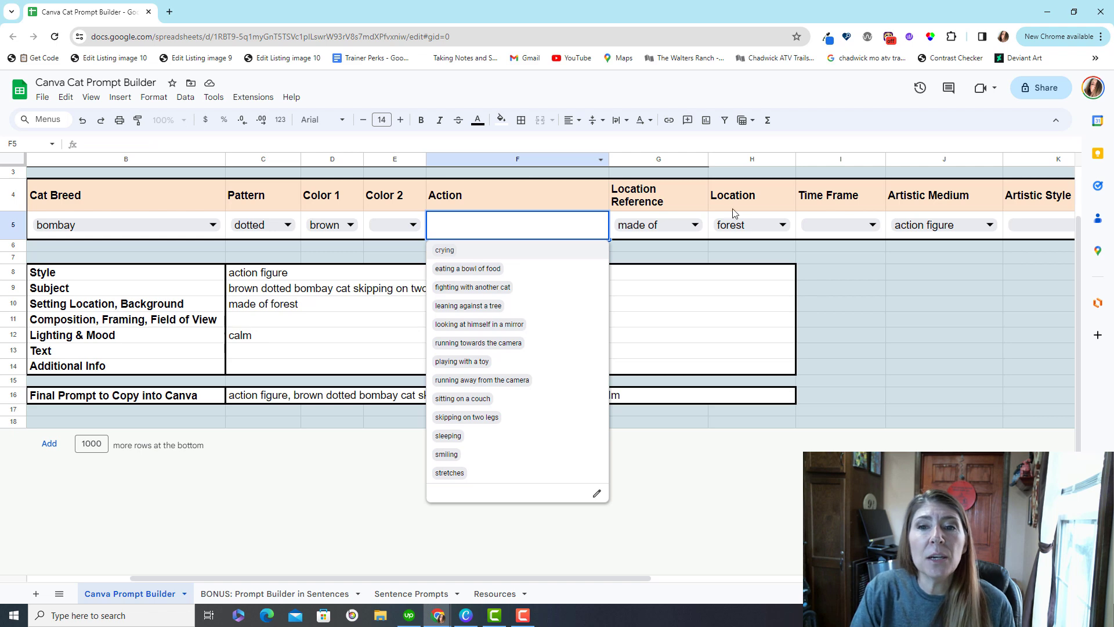
{"action": "left_click", "coordinate": [738, 256]}
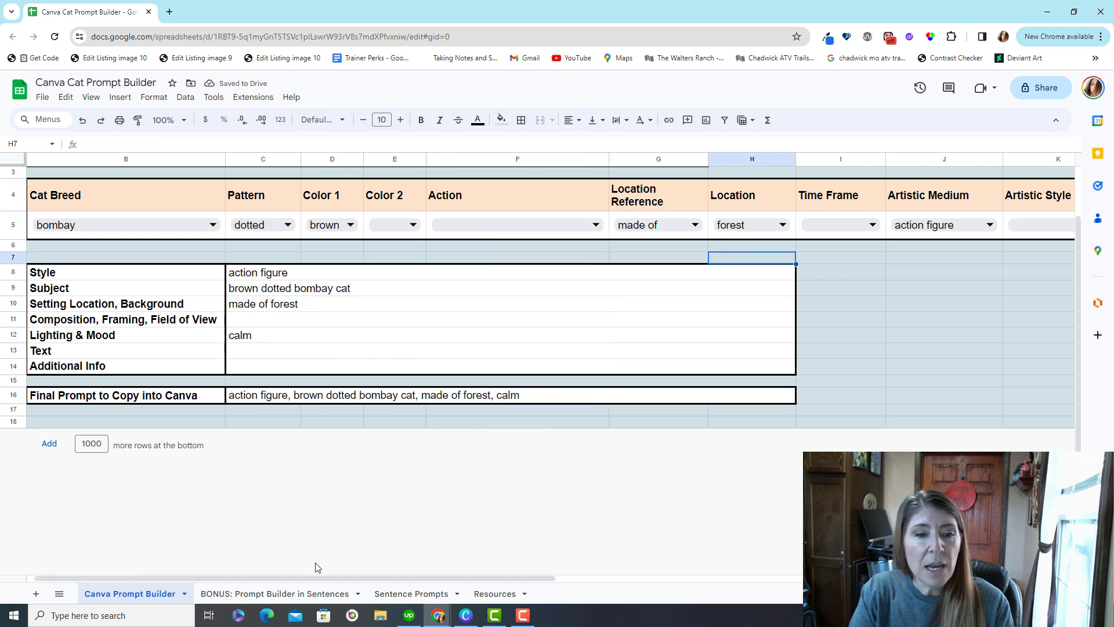
- Open the "BONUS: Prompt Builder in Sentences" sheet and set the subject to storm
{"action": "left_click", "coordinate": [288, 597]}
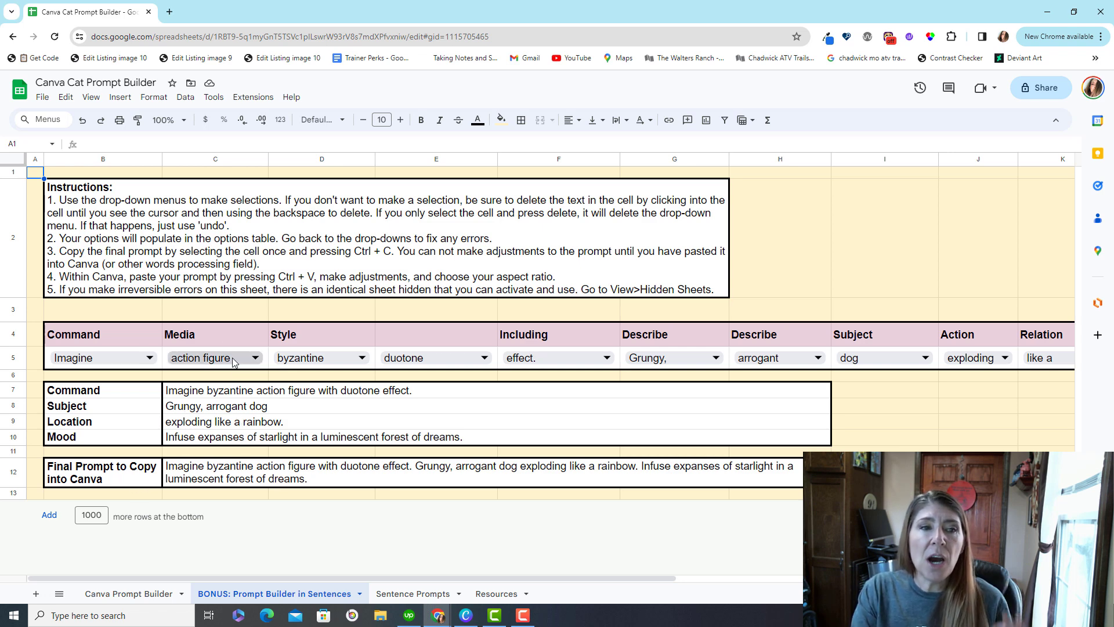
{"action": "double_click", "coordinate": [887, 357]}
{"action": "scroll", "coordinate": [884, 412], "scroll_direction": "down", "scroll_amount": 5}
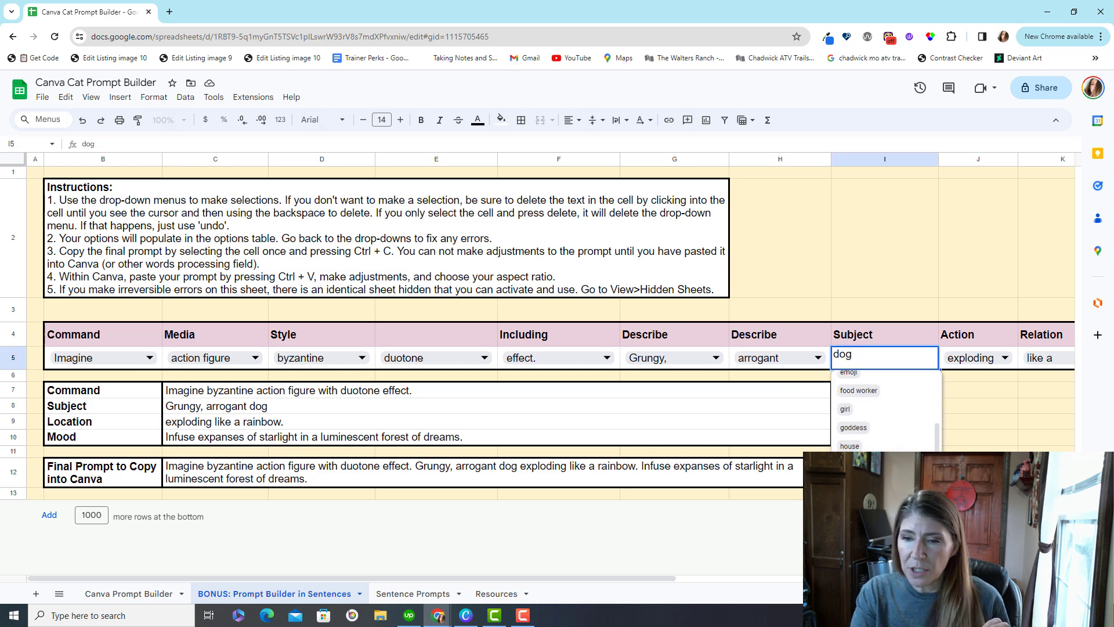
{"action": "left_click", "coordinate": [871, 440]}
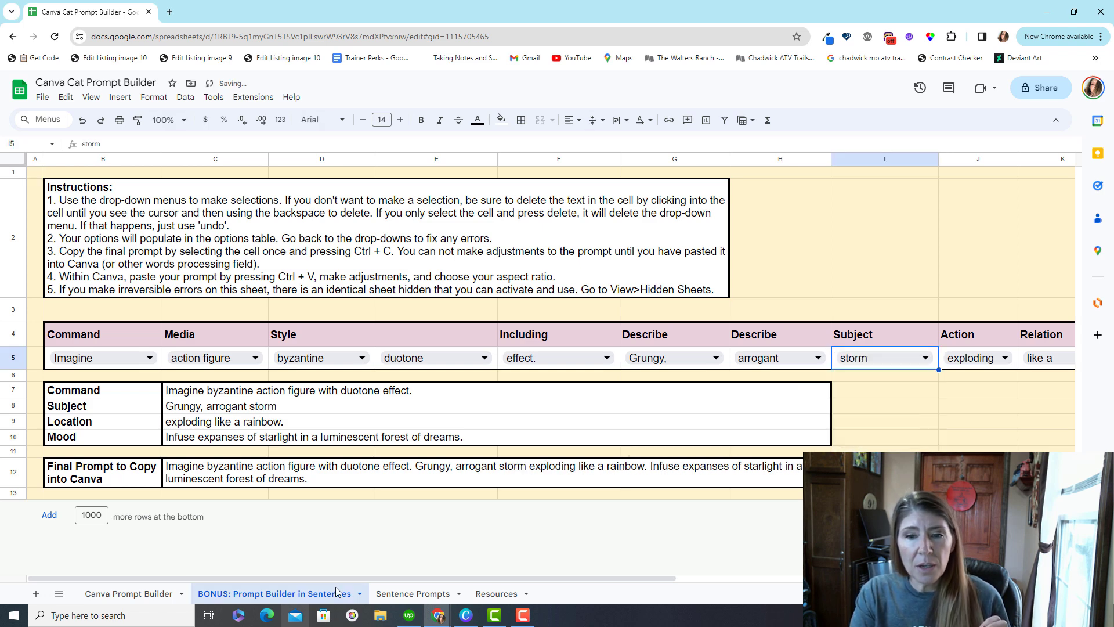
- Review the Abstract Location options and select the final prompt cell to read the combined prompt
{"action": "left_click_drag", "start_coordinate": [459, 578], "coordinate": [839, 578]}
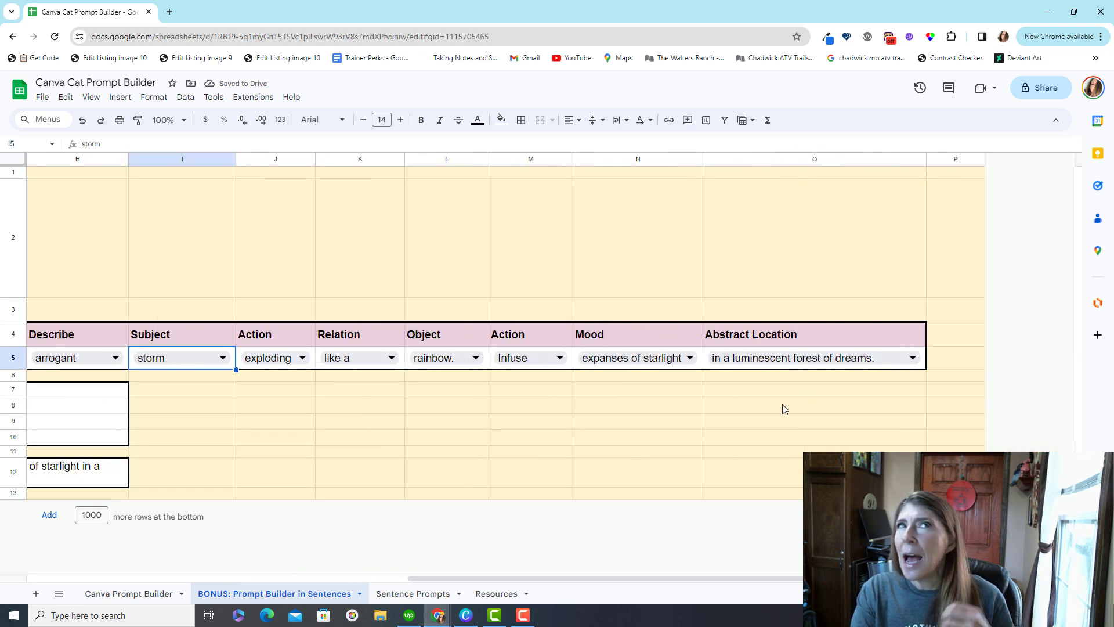
{"action": "left_click", "coordinate": [759, 365]}
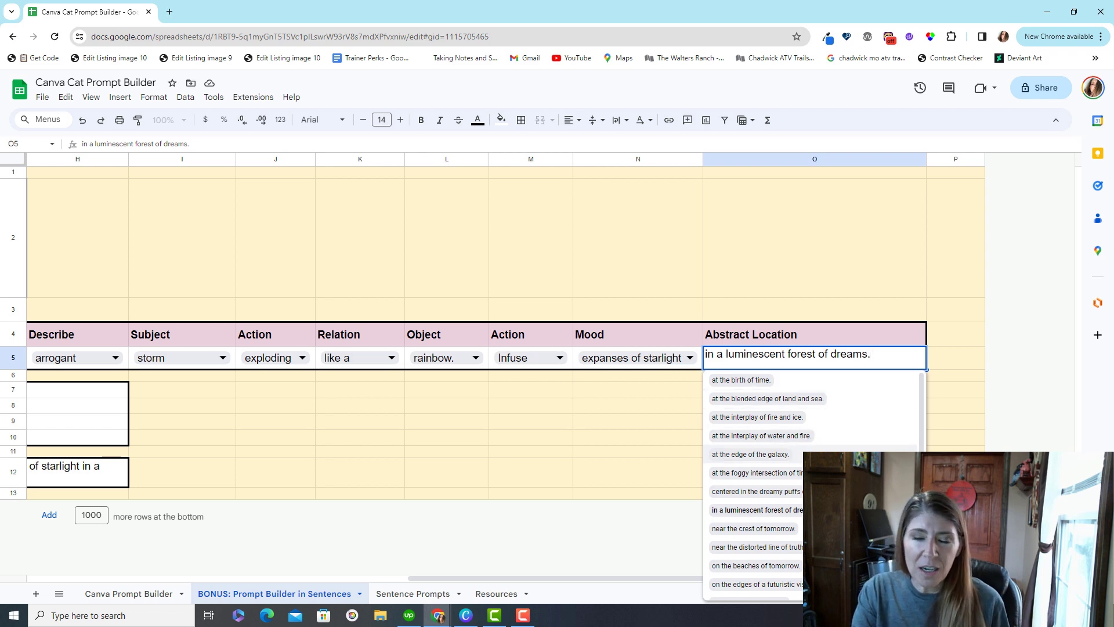
{"action": "scroll", "coordinate": [770, 586], "scroll_direction": "down", "scroll_amount": 1}
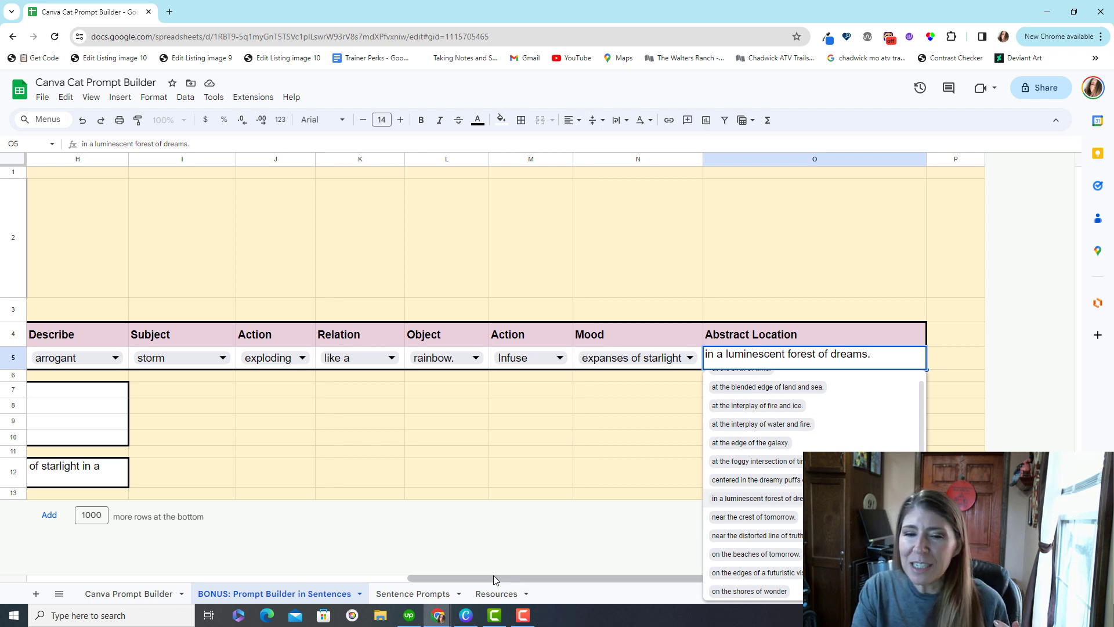
{"action": "left_click_drag", "start_coordinate": [500, 580], "coordinate": [176, 580]}
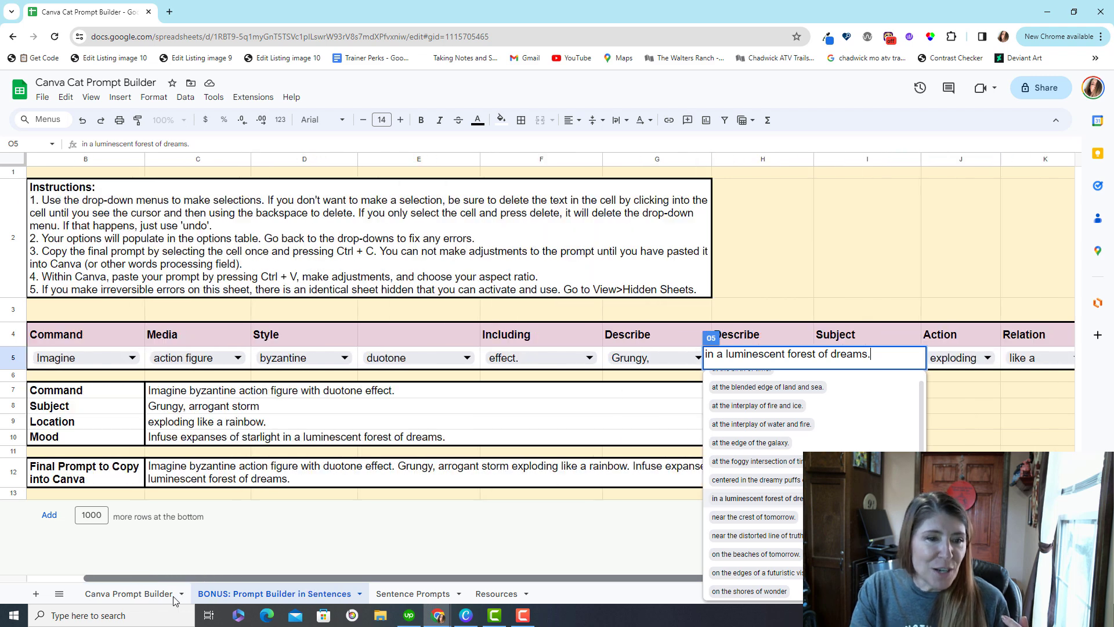
{"action": "left_click", "coordinate": [537, 476]}
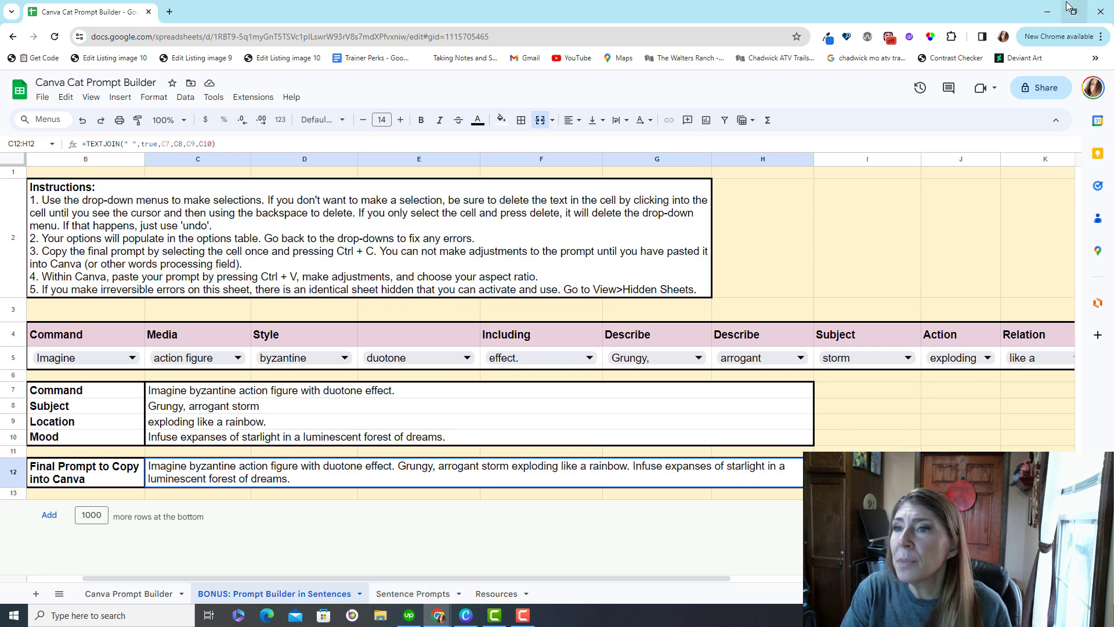
- Switch to Canva and look through the folk art and watercolor cat pages in the Cat Prompt Image Generations design
{"action": "left_click", "coordinate": [1047, 12]}
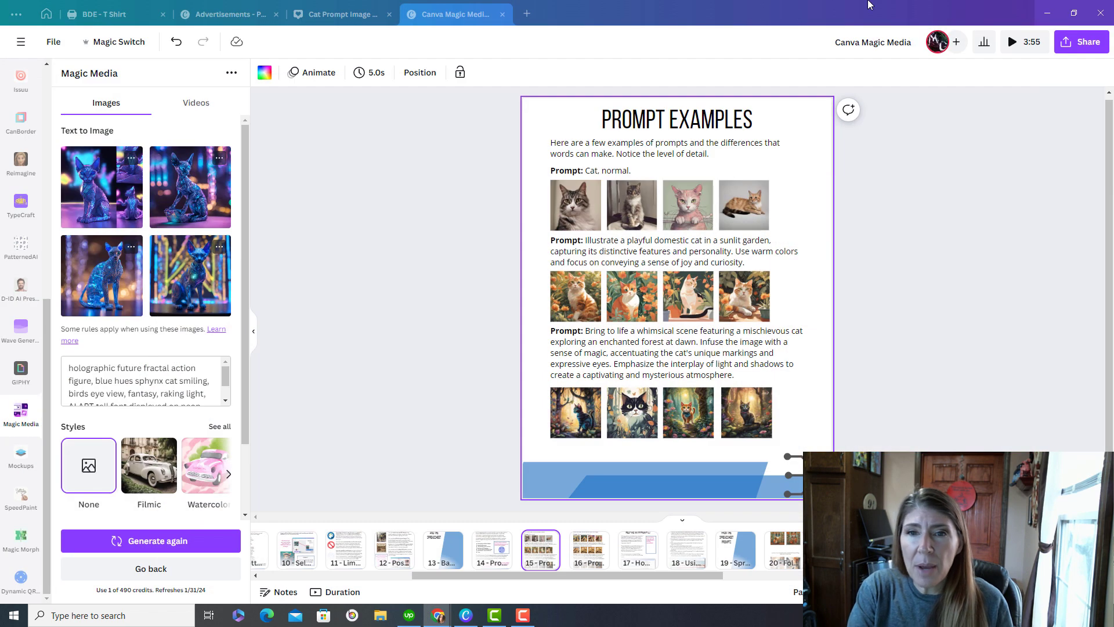
{"action": "left_click", "coordinate": [351, 12]}
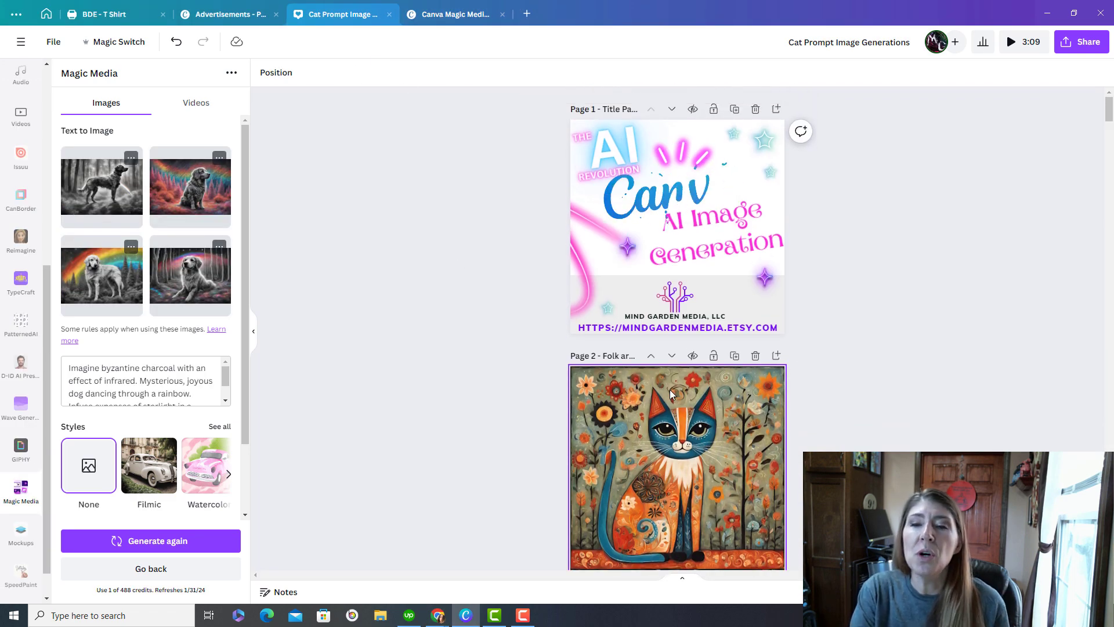
{"action": "scroll", "coordinate": [712, 457], "scroll_direction": "down", "scroll_amount": 4}
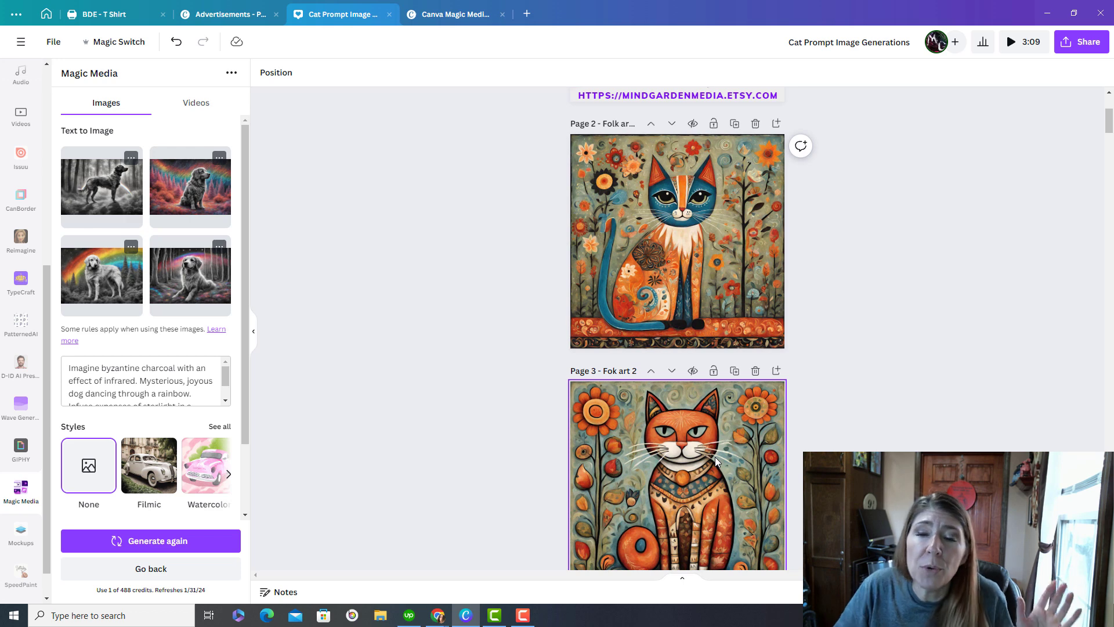
{"action": "scroll", "coordinate": [719, 500], "scroll_direction": "down", "scroll_amount": 4}
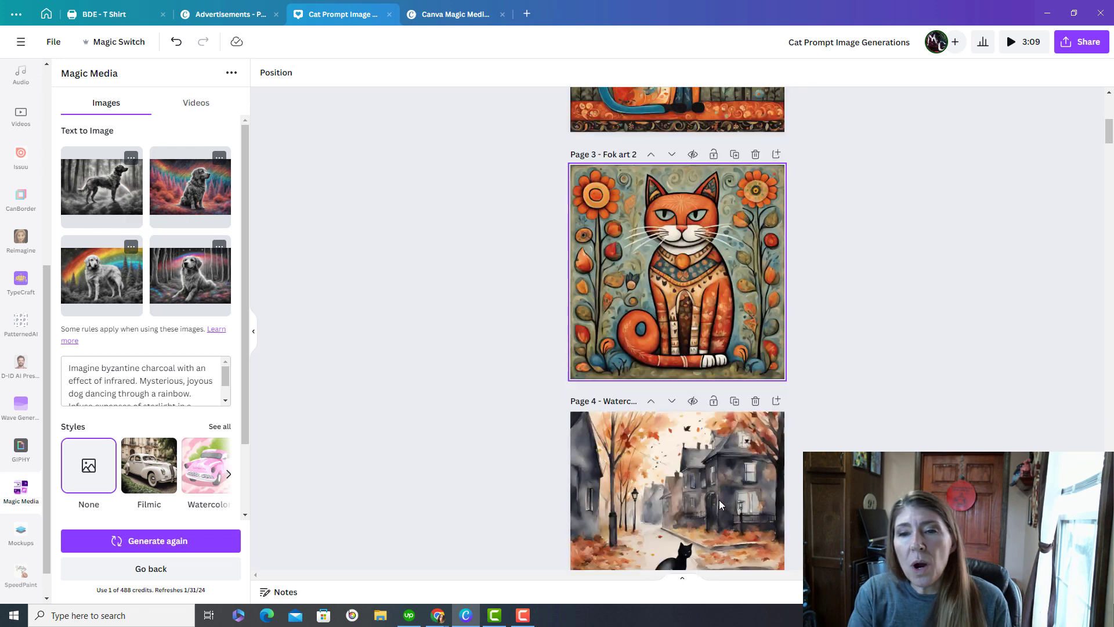
{"action": "scroll", "coordinate": [694, 277], "scroll_direction": "down", "scroll_amount": 2}
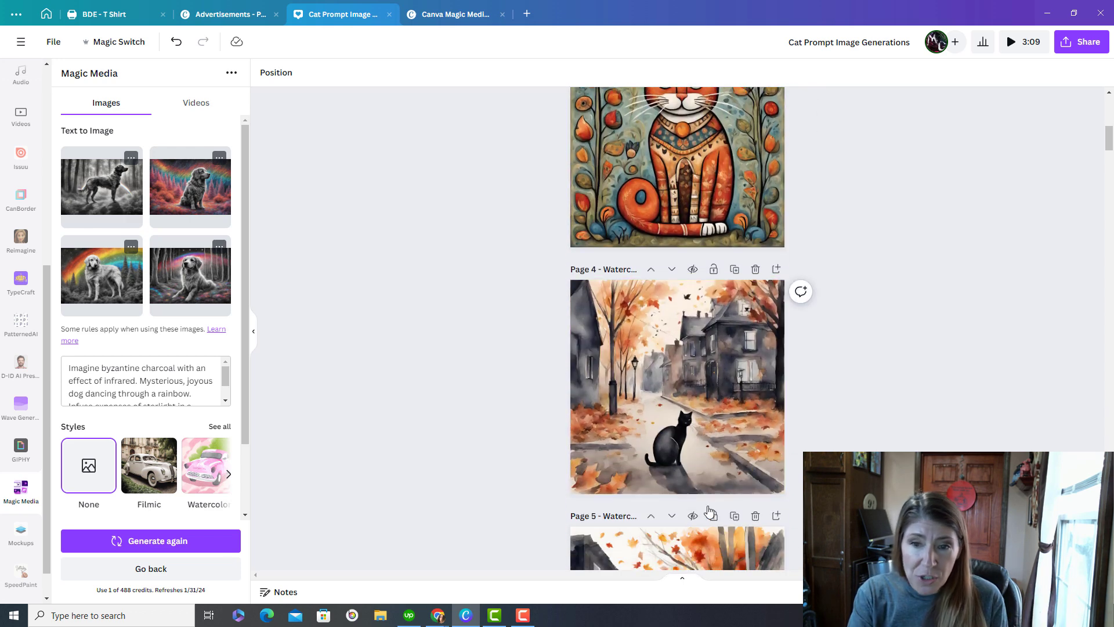
- Copy the cartoon cat garden prompt from page 25 of the Canva Magic Media design
{"action": "left_click", "coordinate": [465, 18]}
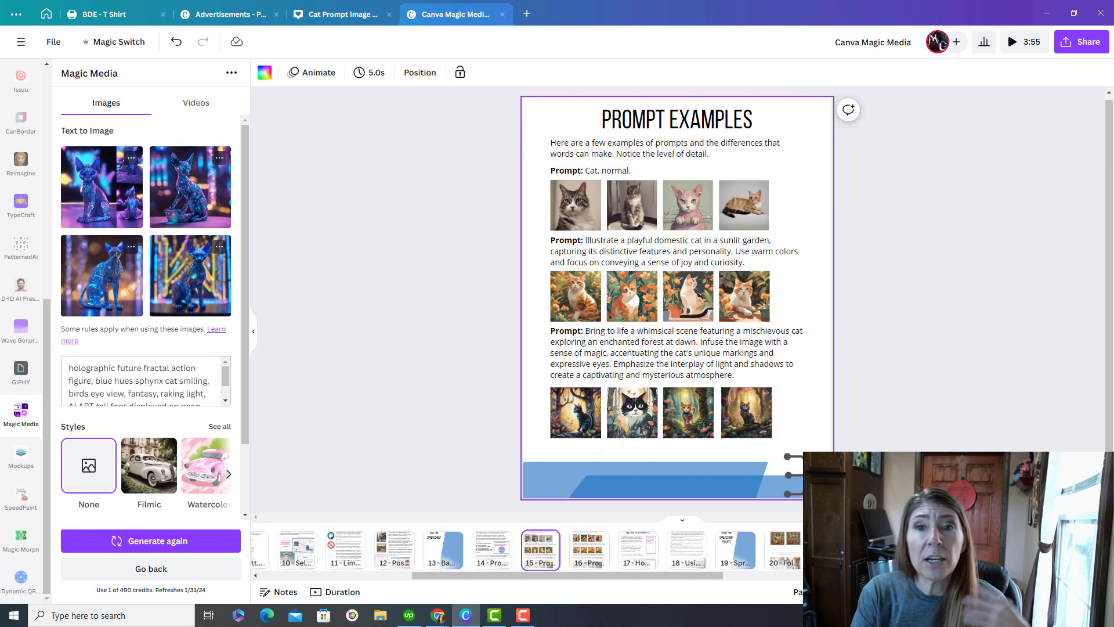
{"action": "left_click_drag", "start_coordinate": [712, 573], "coordinate": [911, 576]}
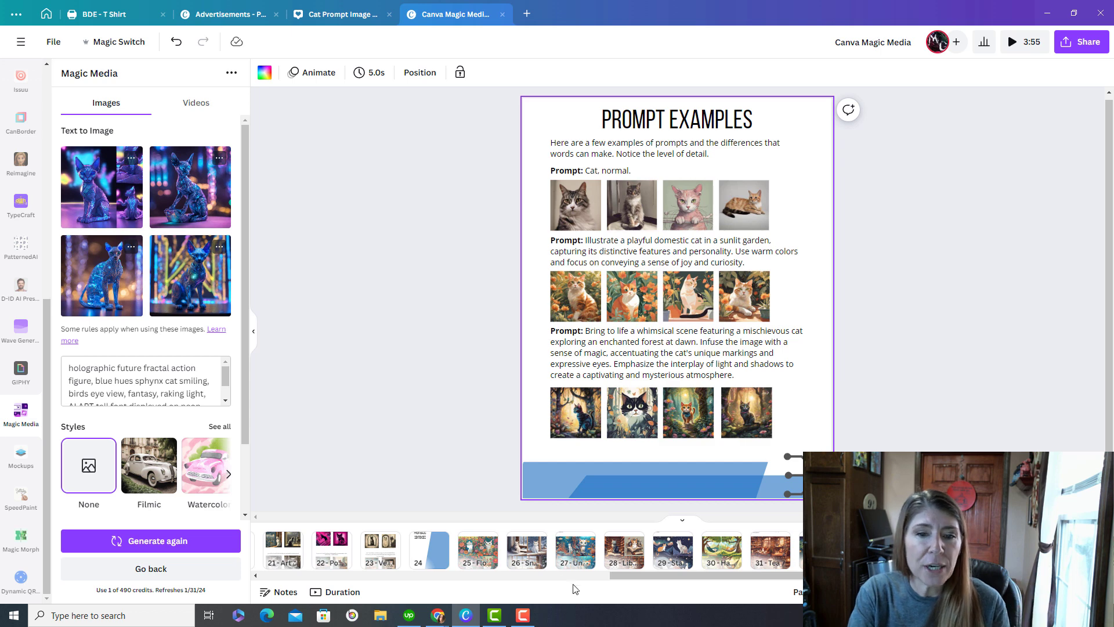
{"action": "left_click", "coordinate": [471, 551]}
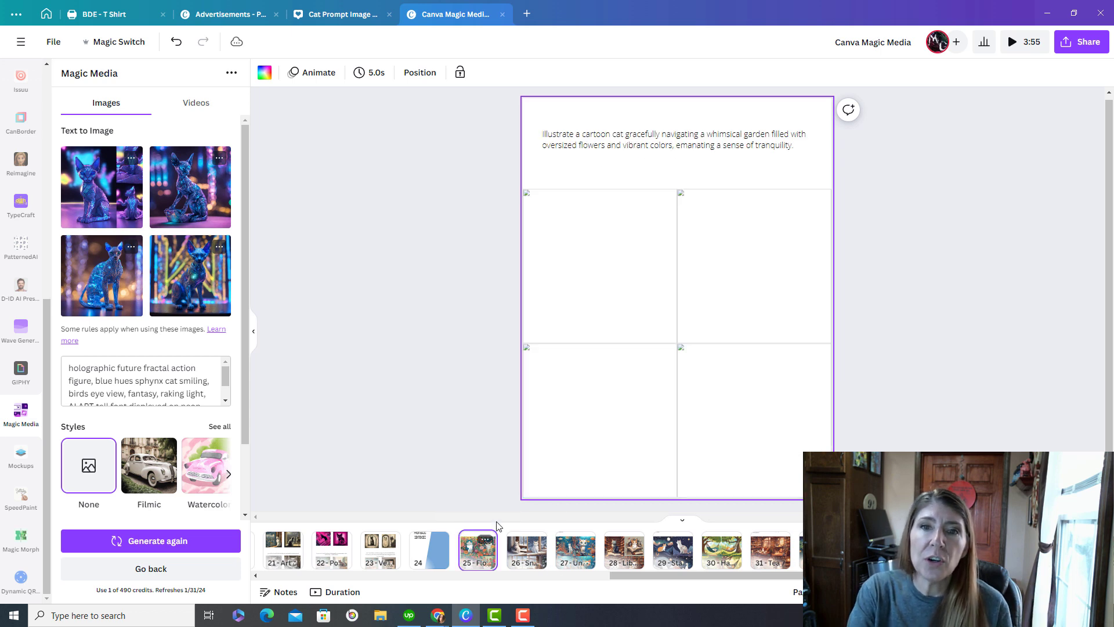
{"action": "left_click", "coordinate": [696, 141]}
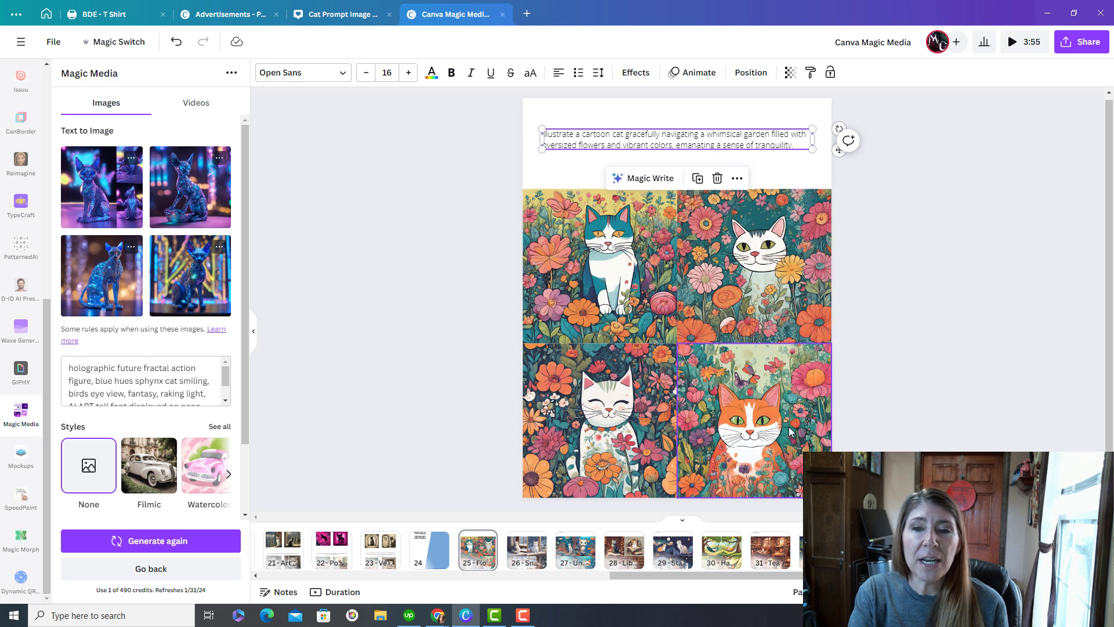
{"action": "left_click", "coordinate": [785, 140]}
{"action": "key", "text": "ctrl+c"}
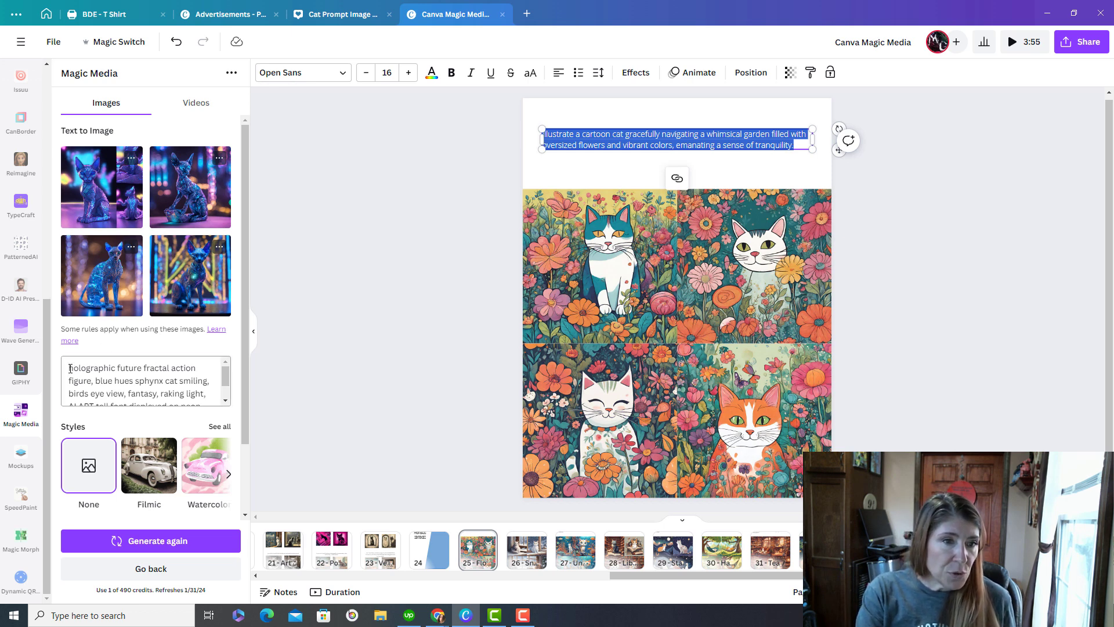
- Replace the Magic Media description with the copied cartoon cat prompt and generate new images with no style
{"action": "left_click_drag", "start_coordinate": [70, 368], "coordinate": [208, 422]}
{"action": "key", "text": "BackSpace"}
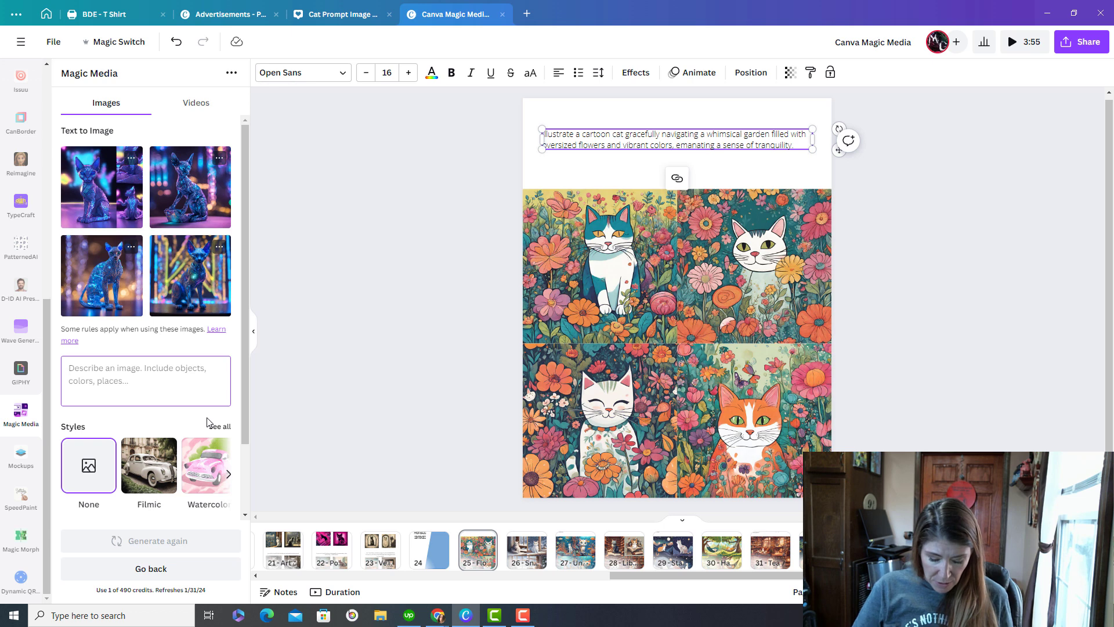
{"action": "key", "text": "ctrl+v"}
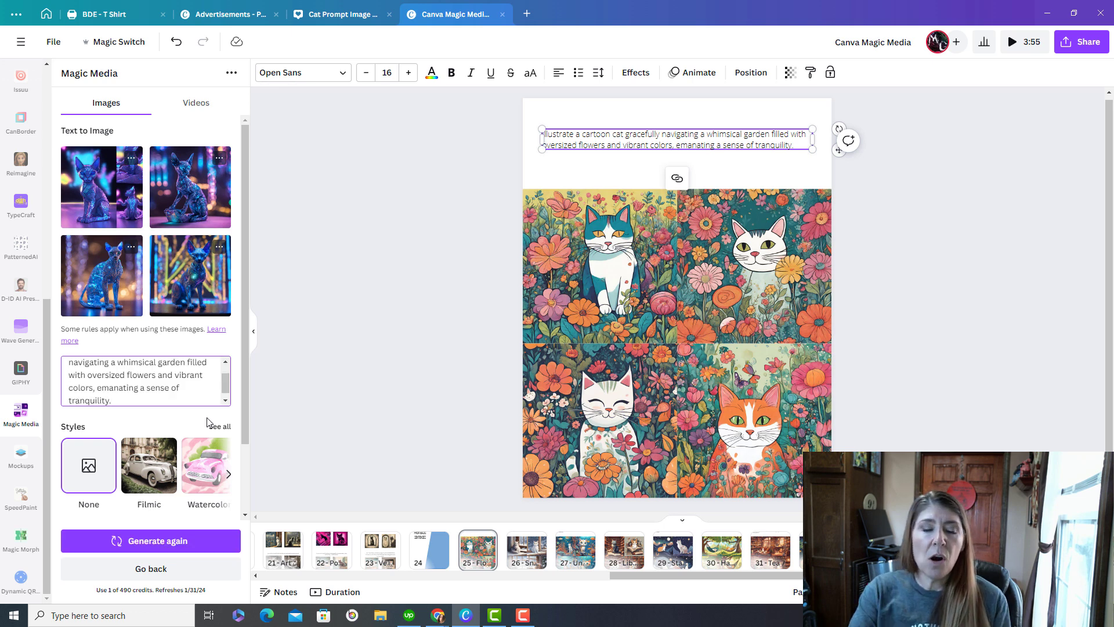
{"action": "left_click", "coordinate": [187, 541]}
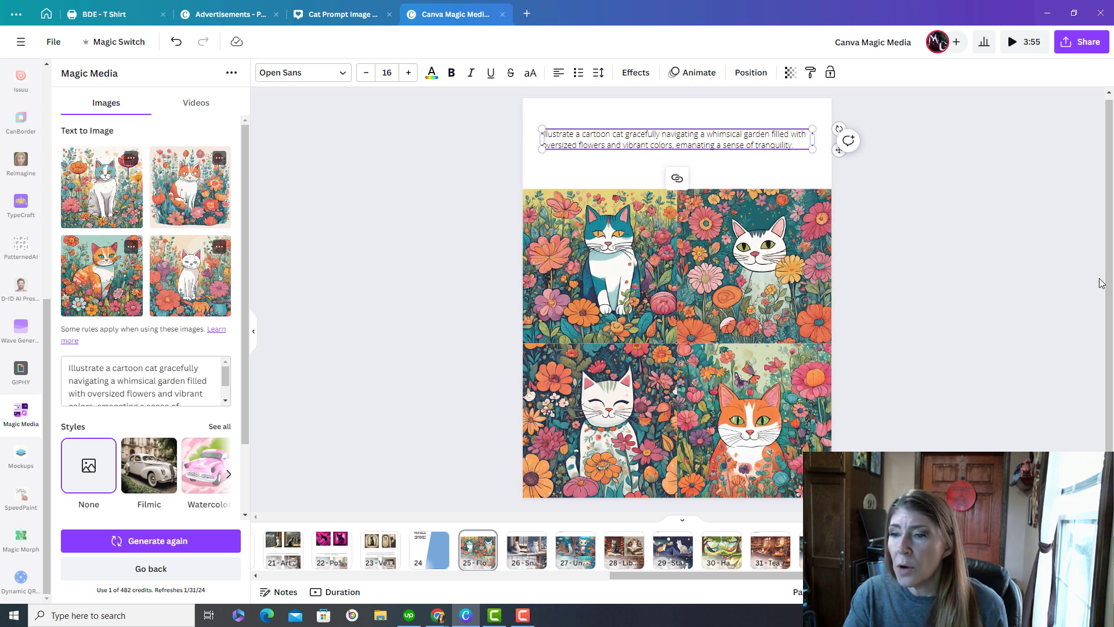
- Compare the generated cats with the folk art cat pages in the Cat Prompt Image Generations design
{"action": "scroll", "coordinate": [1108, 295], "scroll_direction": "up", "scroll_amount": 1}
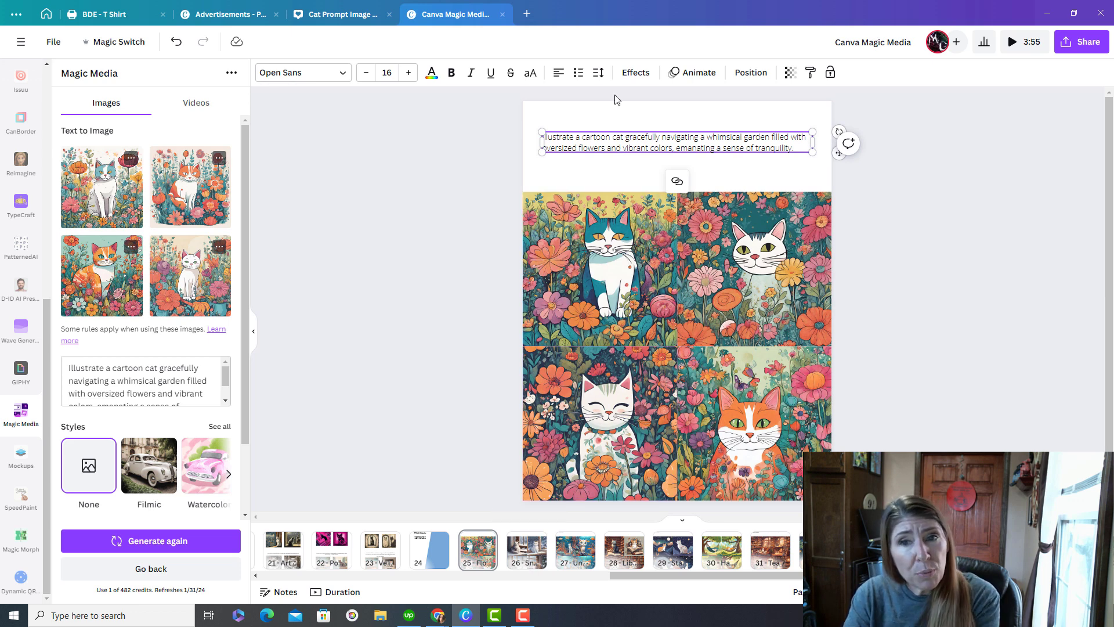
{"action": "left_click", "coordinate": [360, 15]}
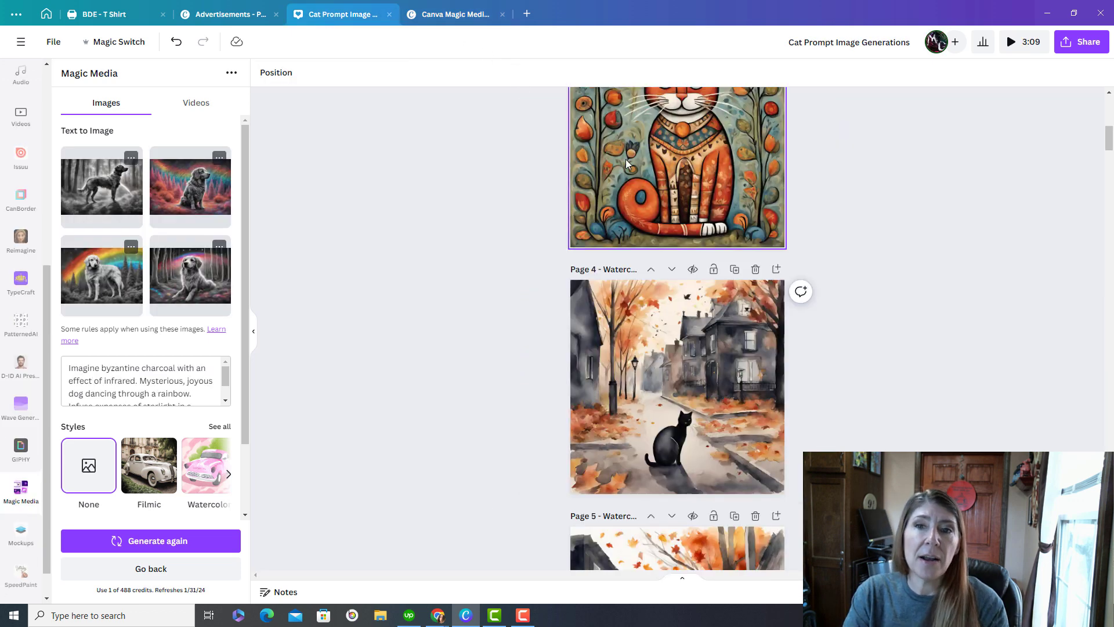
{"action": "scroll", "coordinate": [697, 365], "scroll_direction": "up", "scroll_amount": 3}
{"action": "scroll", "coordinate": [698, 364], "scroll_direction": "up", "scroll_amount": 1}
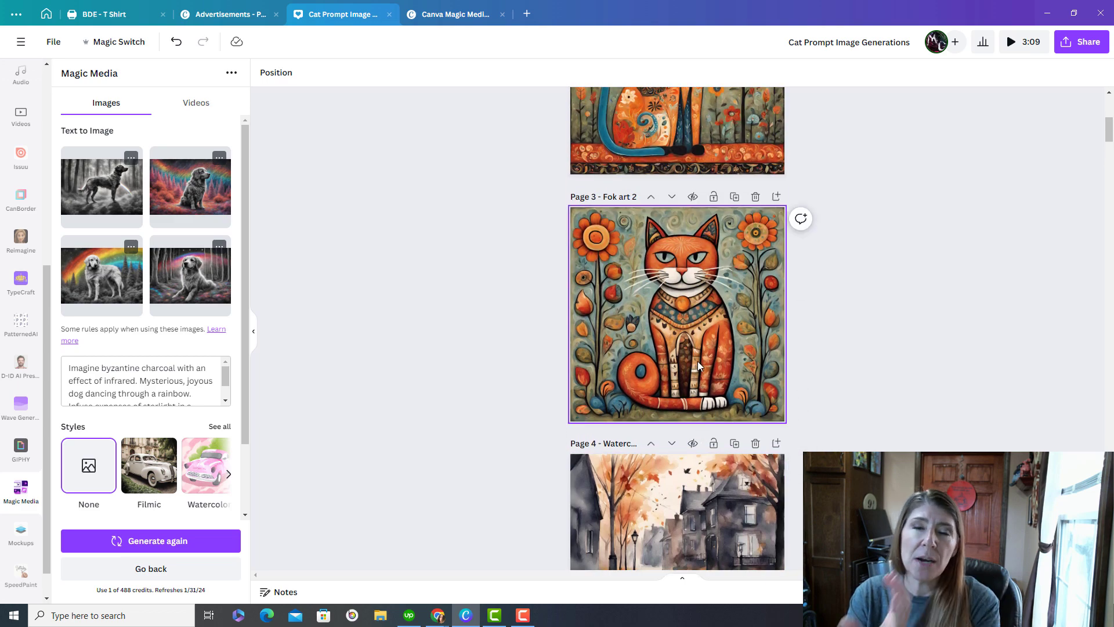
- Return to the Canva Magic Media design and examine all Photography, Digital art and Fine art styles without choosing one
{"action": "left_click", "coordinate": [455, 20]}
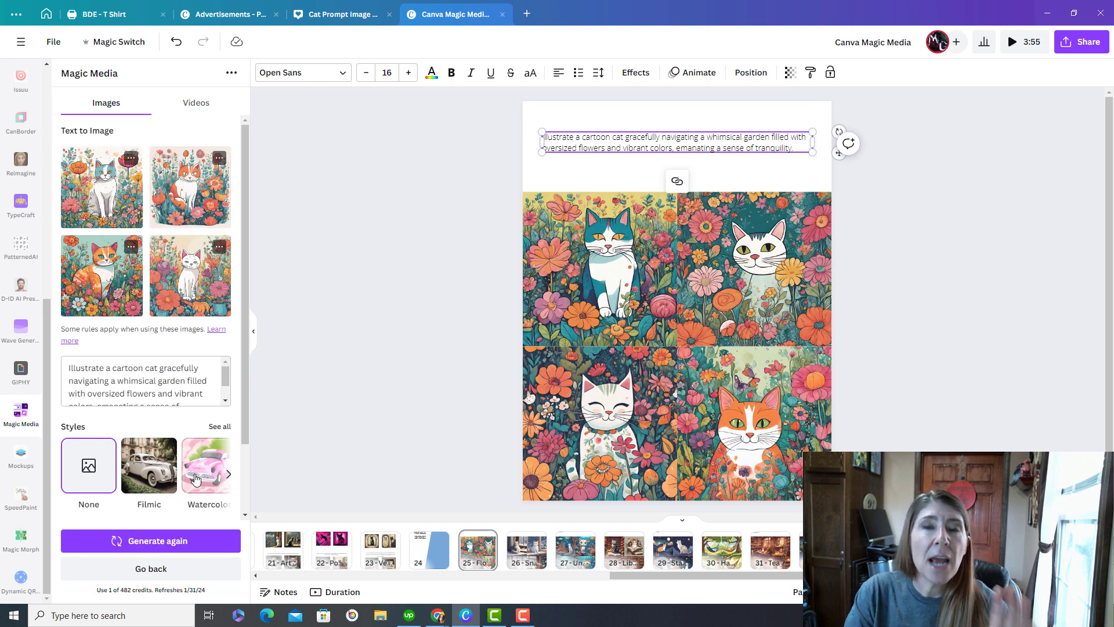
{"action": "scroll", "coordinate": [161, 478], "scroll_direction": "down", "scroll_amount": 1}
{"action": "scroll", "coordinate": [220, 452], "scroll_direction": "down", "scroll_amount": 1}
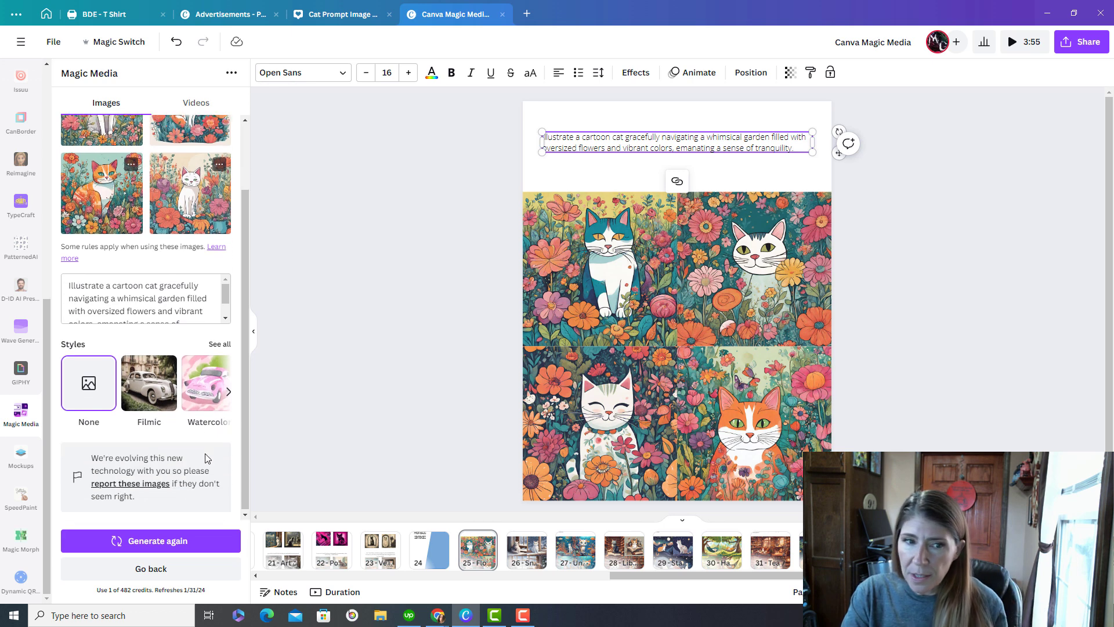
{"action": "left_click", "coordinate": [219, 342]}
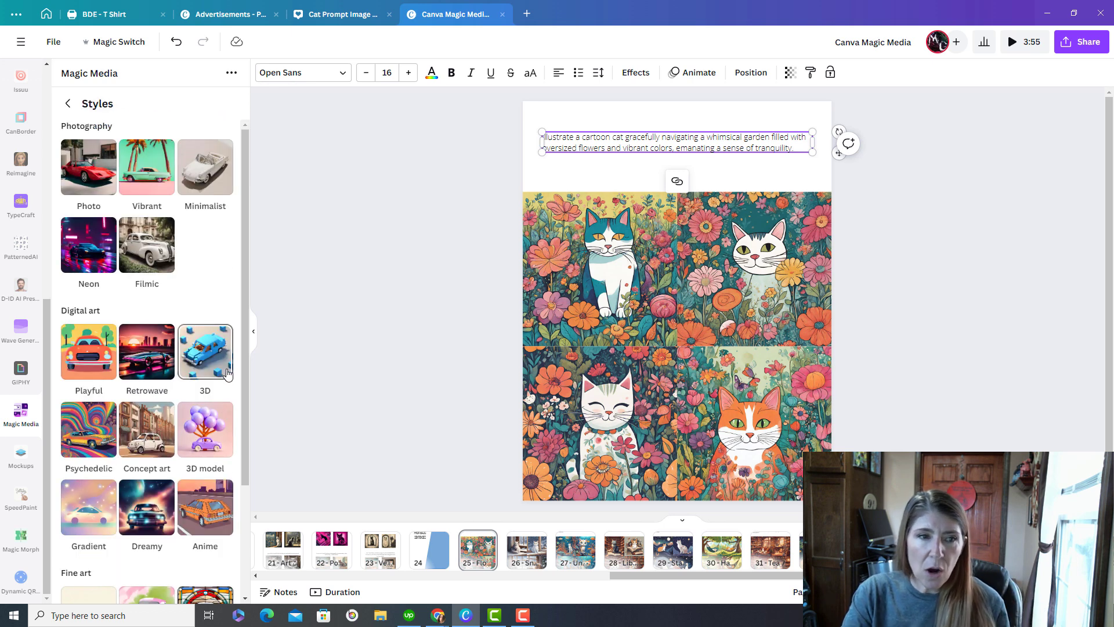
{"action": "scroll", "coordinate": [137, 326], "scroll_direction": "down", "scroll_amount": 1}
{"action": "scroll", "coordinate": [152, 231], "scroll_direction": "up", "scroll_amount": 1}
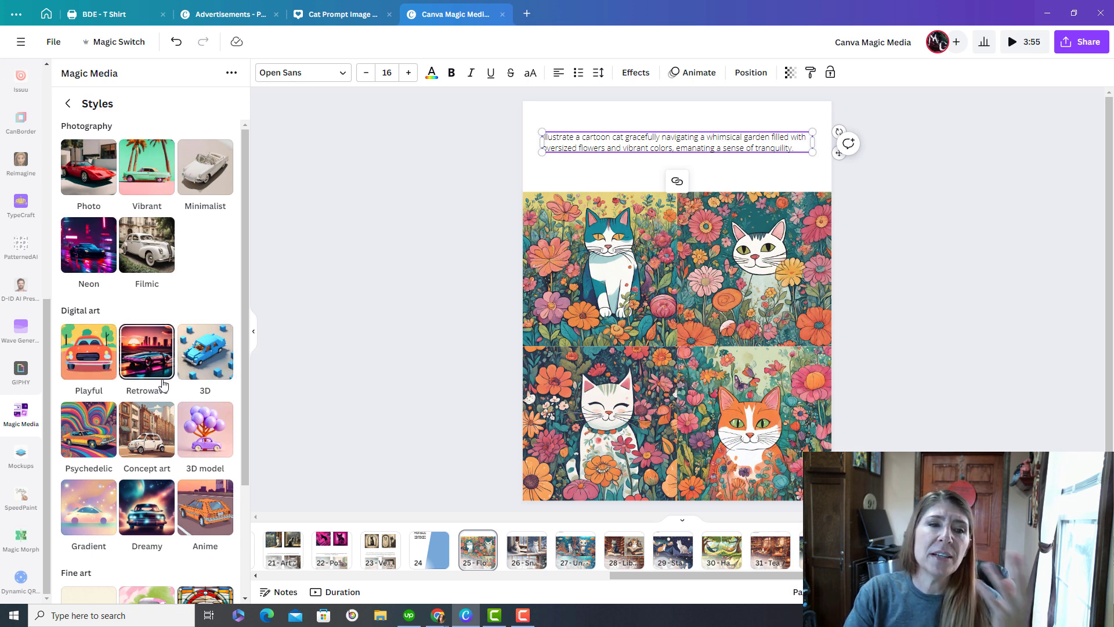
{"action": "scroll", "coordinate": [162, 422], "scroll_direction": "down", "scroll_amount": 1}
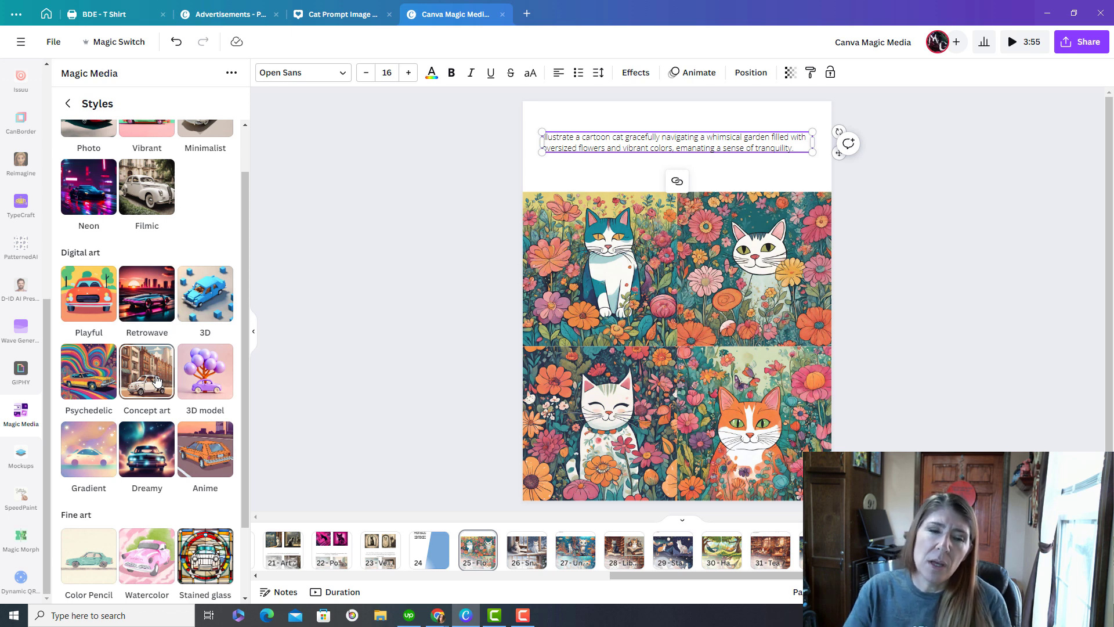
{"action": "scroll", "coordinate": [145, 377], "scroll_direction": "down", "scroll_amount": 2}
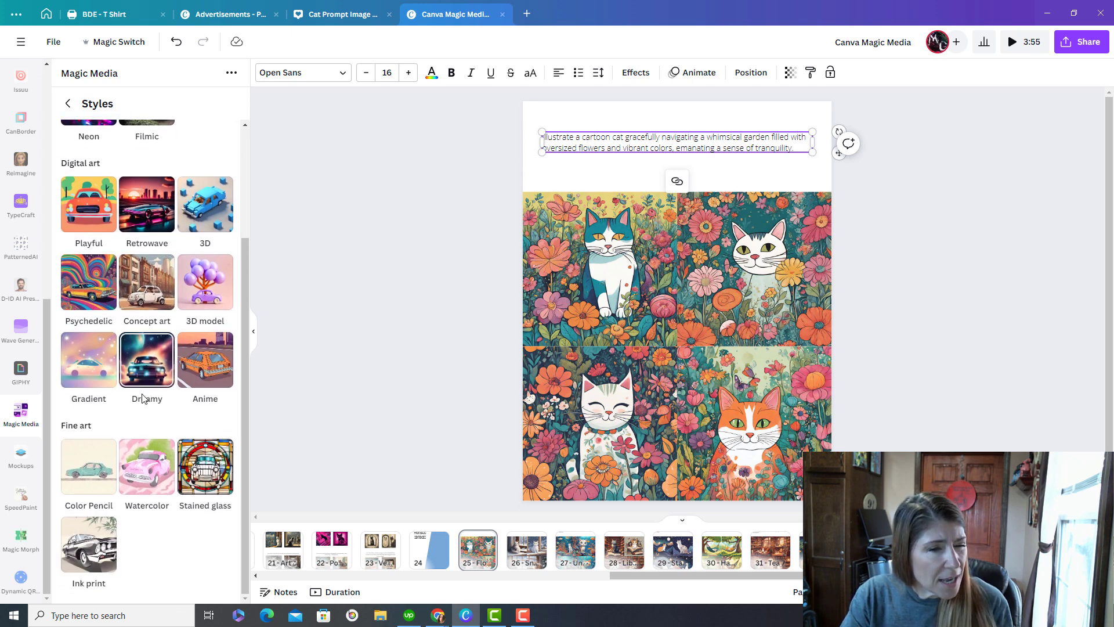
{"action": "scroll", "coordinate": [143, 349], "scroll_direction": "up", "scroll_amount": 3}
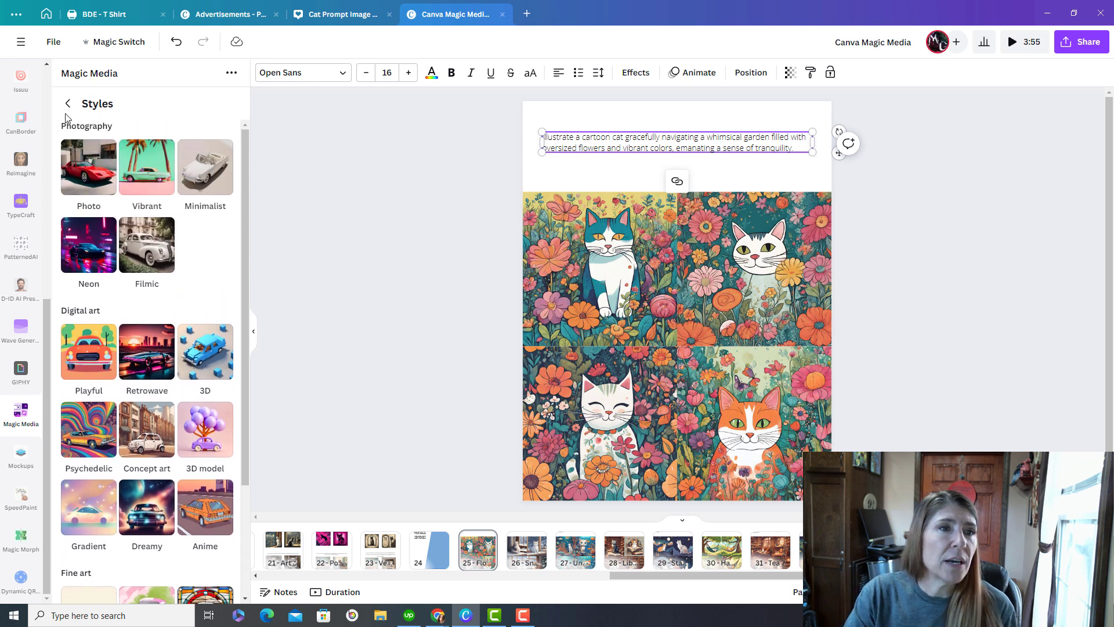
{"action": "left_click", "coordinate": [68, 104]}
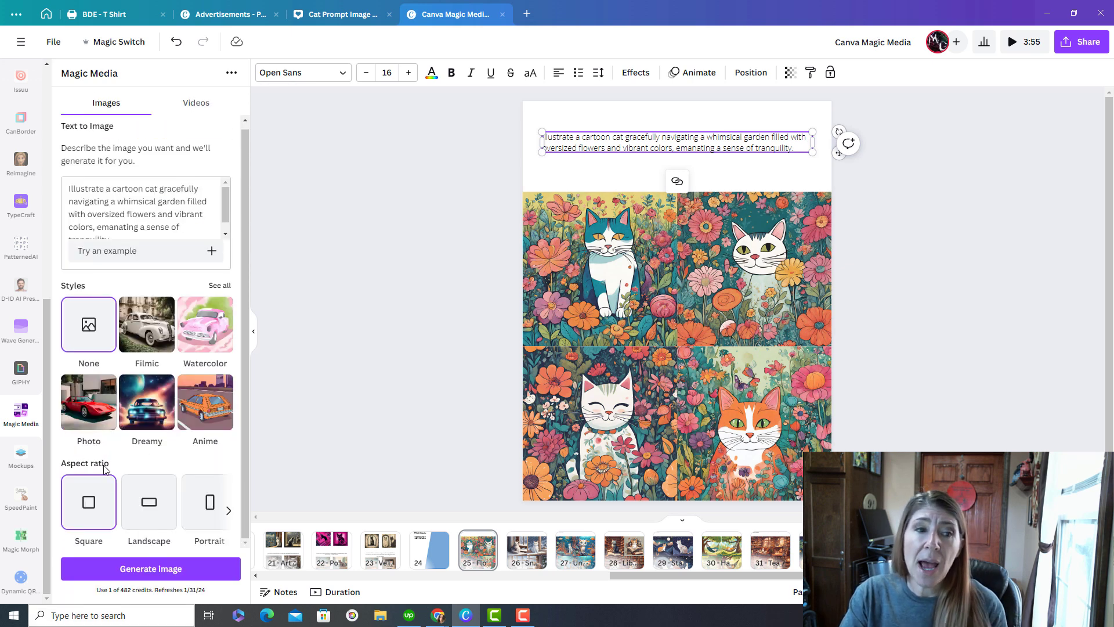
- Try the Landscape and Portrait aspect ratios for image generation and set it back to Square
{"action": "left_click", "coordinate": [147, 507]}
{"action": "left_click", "coordinate": [211, 506]}
{"action": "left_click", "coordinate": [228, 511]}
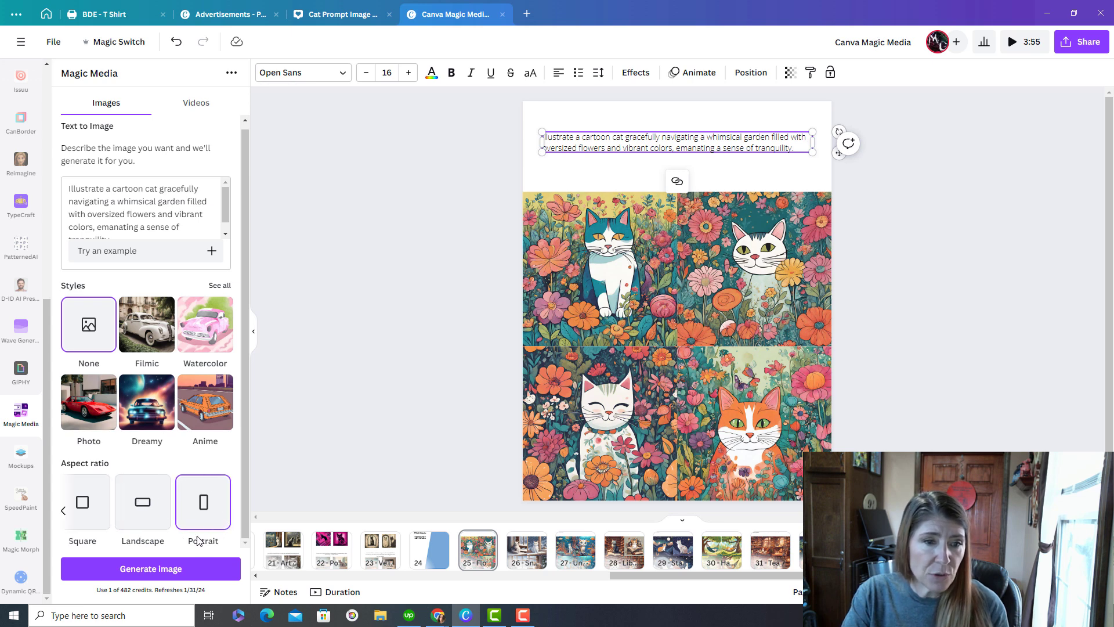
{"action": "left_click", "coordinate": [87, 506]}
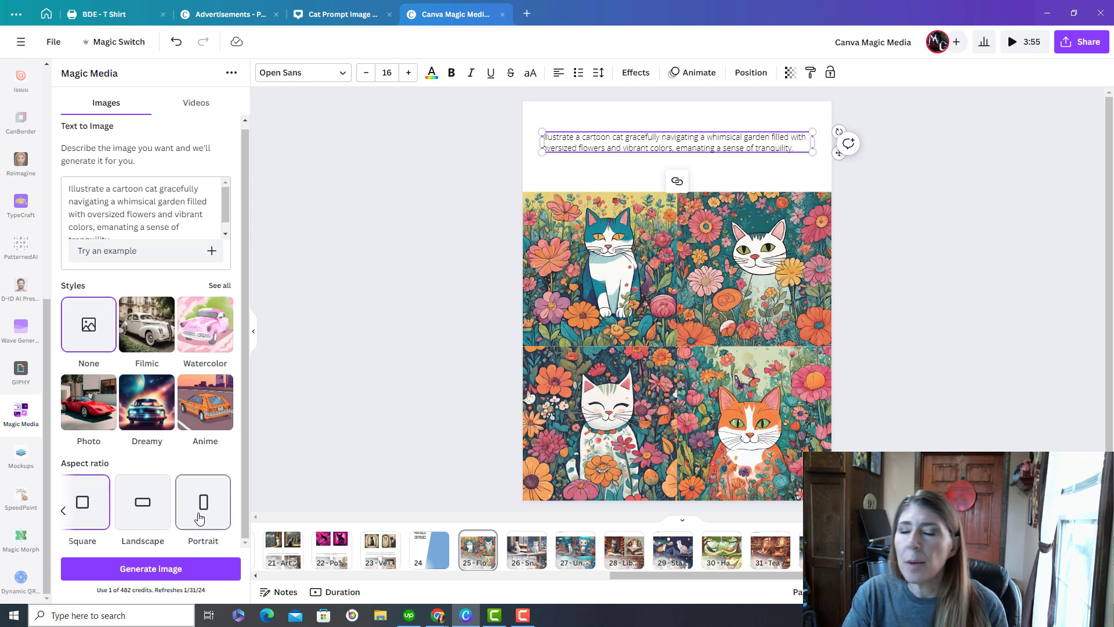
- Replace the image description with 'Box of cute kittens looking sad with a text label of "Free Kittens" taped to the box.' and generate images
{"action": "left_click_drag", "start_coordinate": [69, 189], "coordinate": [201, 288]}
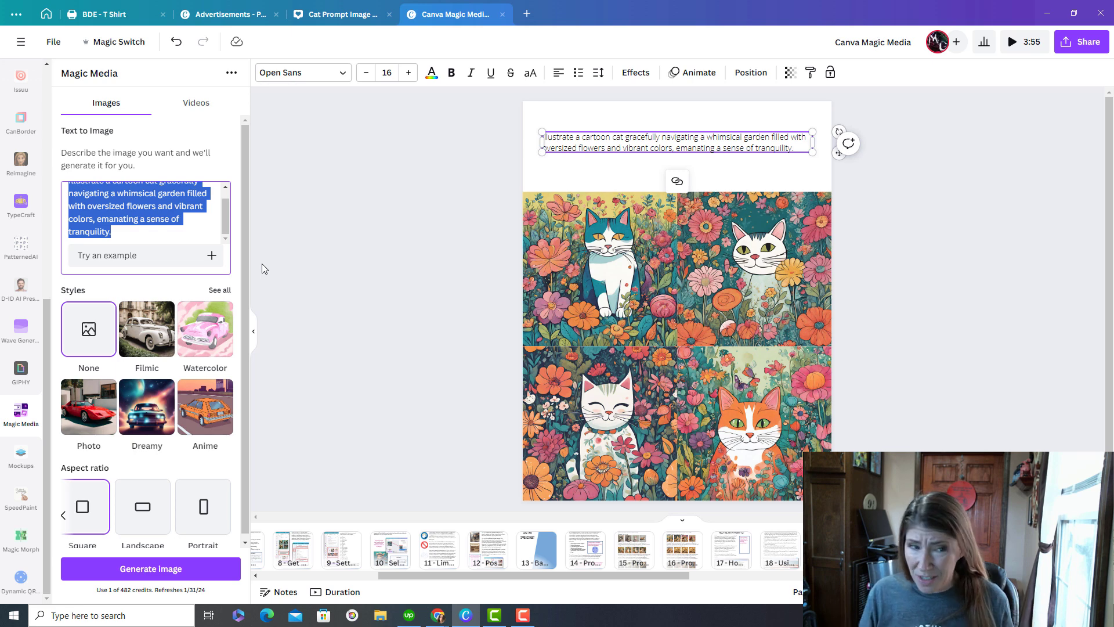
{"action": "key", "text": "BackSpace"}
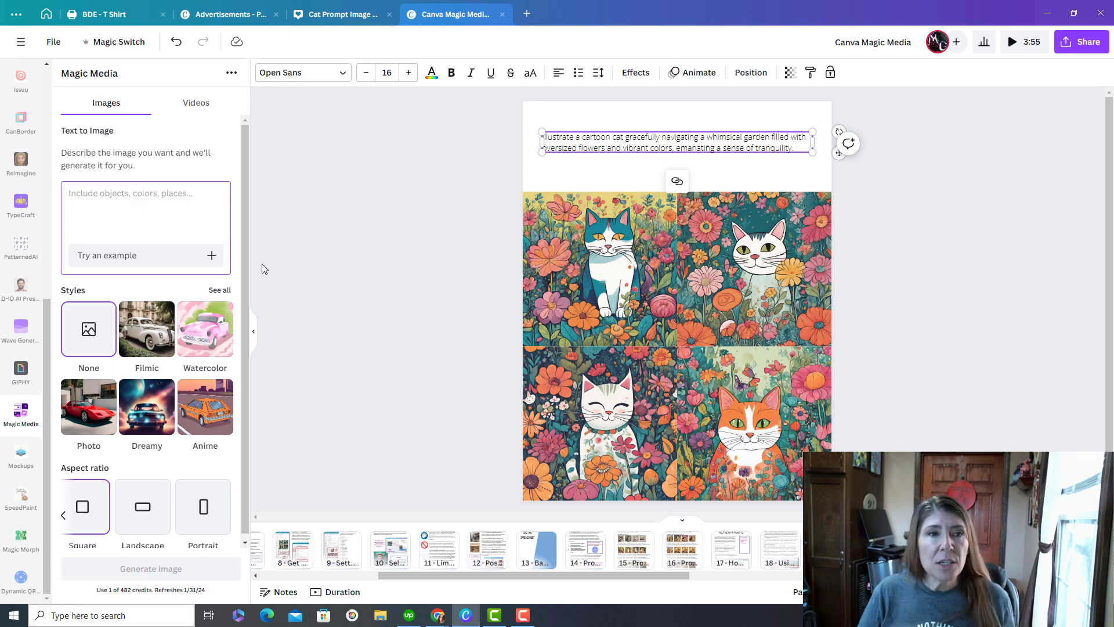
{"action": "type", "text": "Box"}
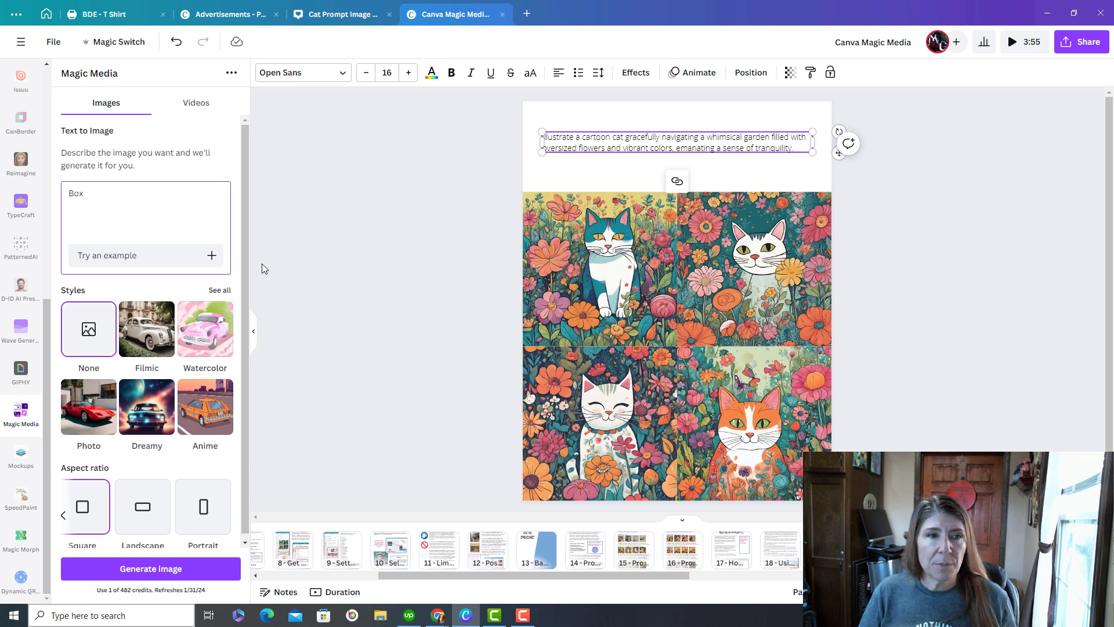
{"action": "type", "text": " of c"}
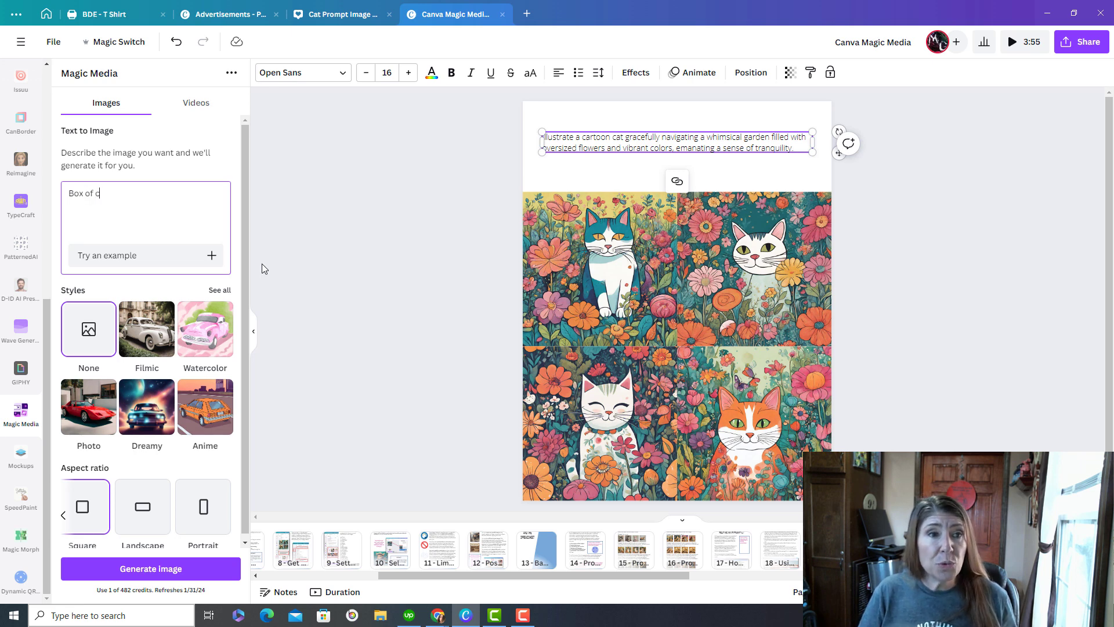
{"action": "type", "text": "ute kittens l"}
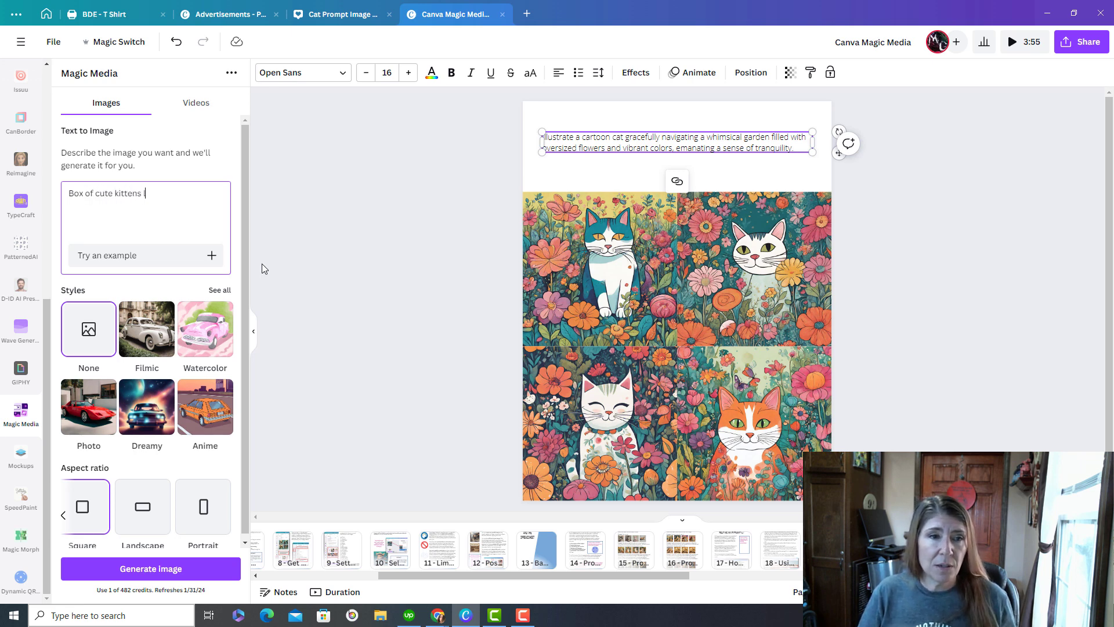
{"action": "type", "text": "ooking sad"}
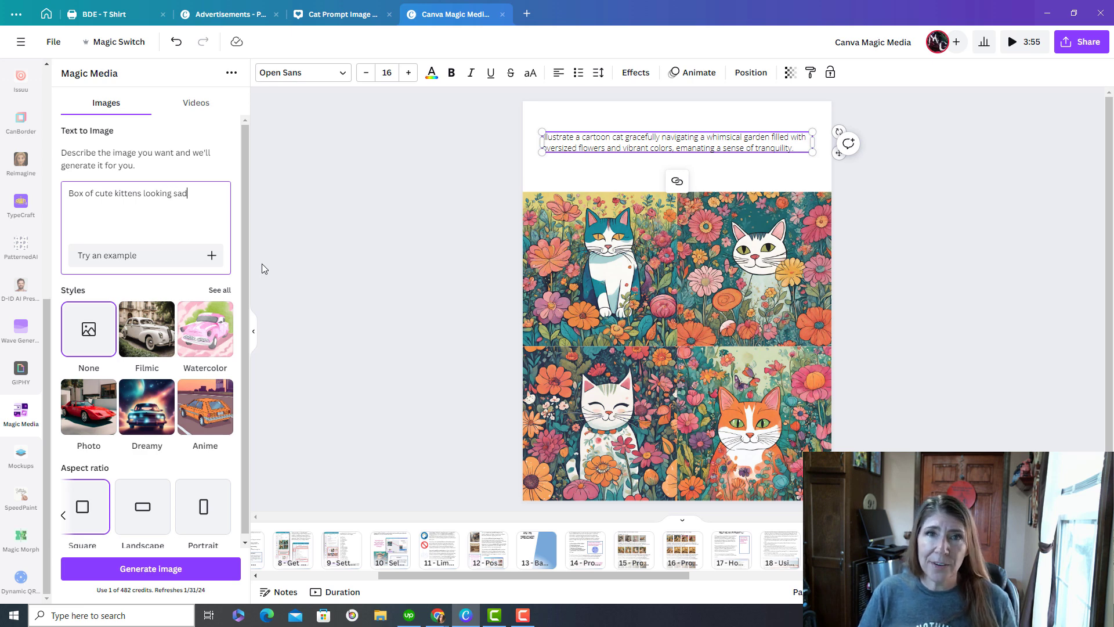
{"action": "type", "text": " with"}
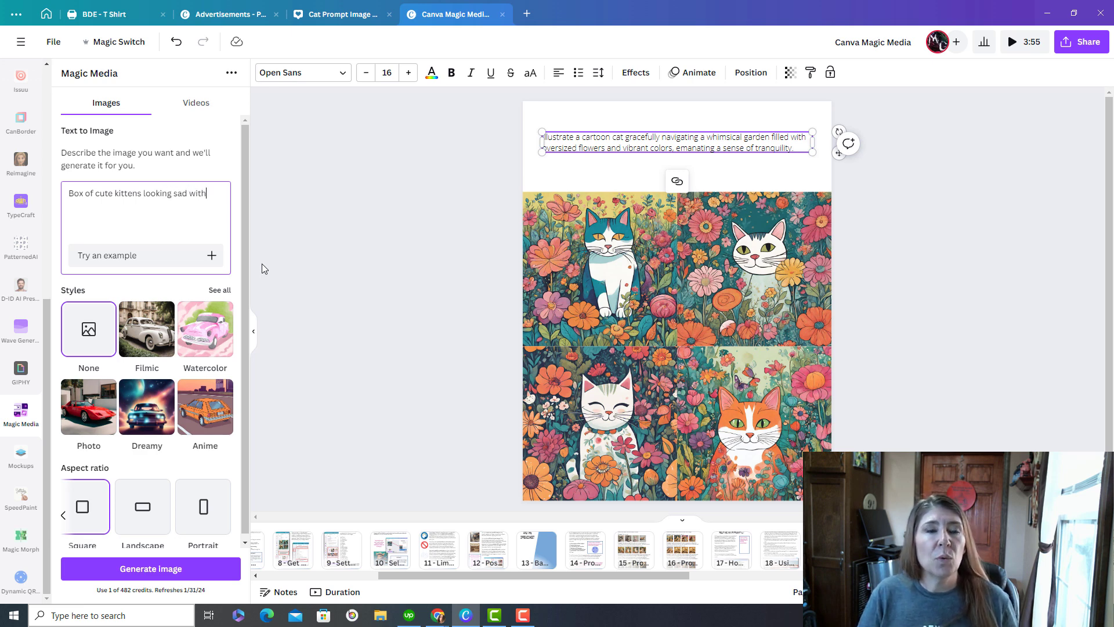
{"action": "type", "text": " a text label of \"Free Kittens\" taped to the box"}
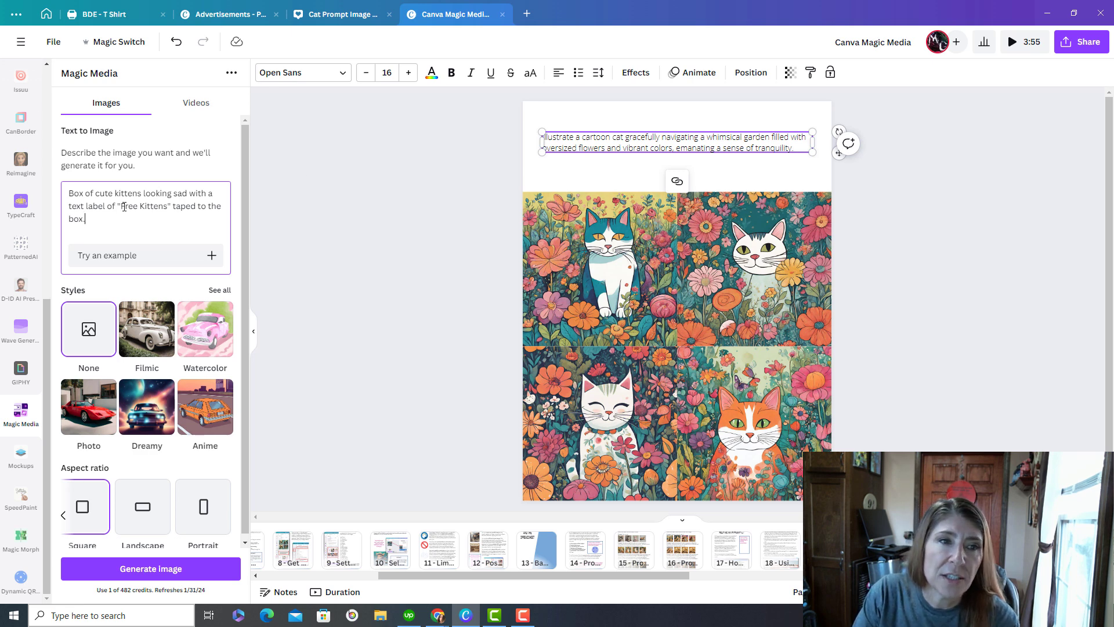
{"action": "type", "text": "."}
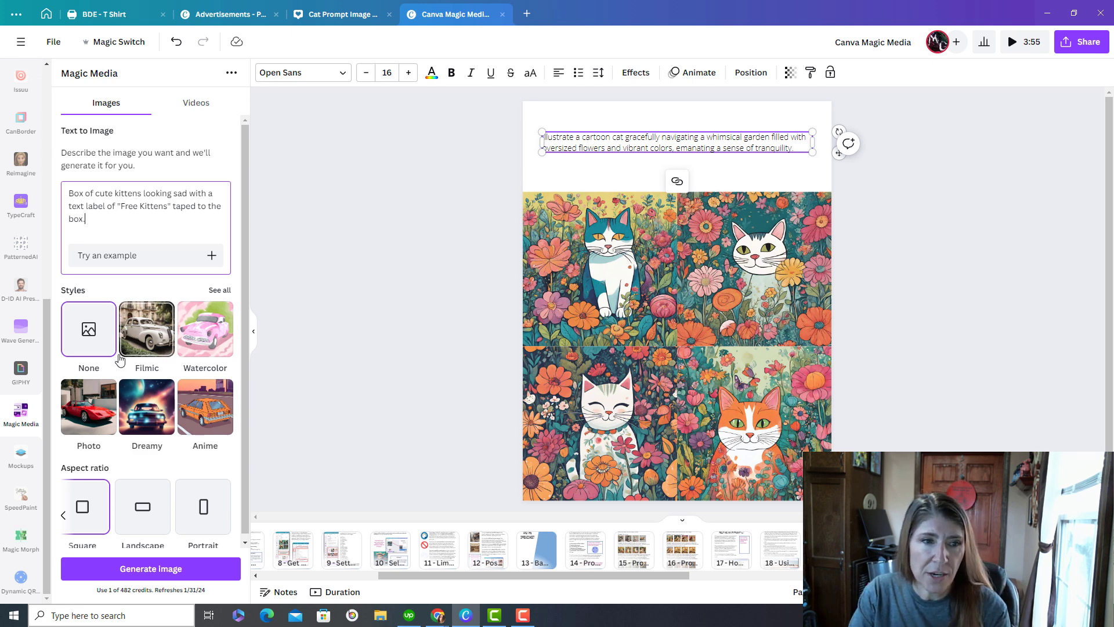
{"action": "left_click", "coordinate": [134, 570]}
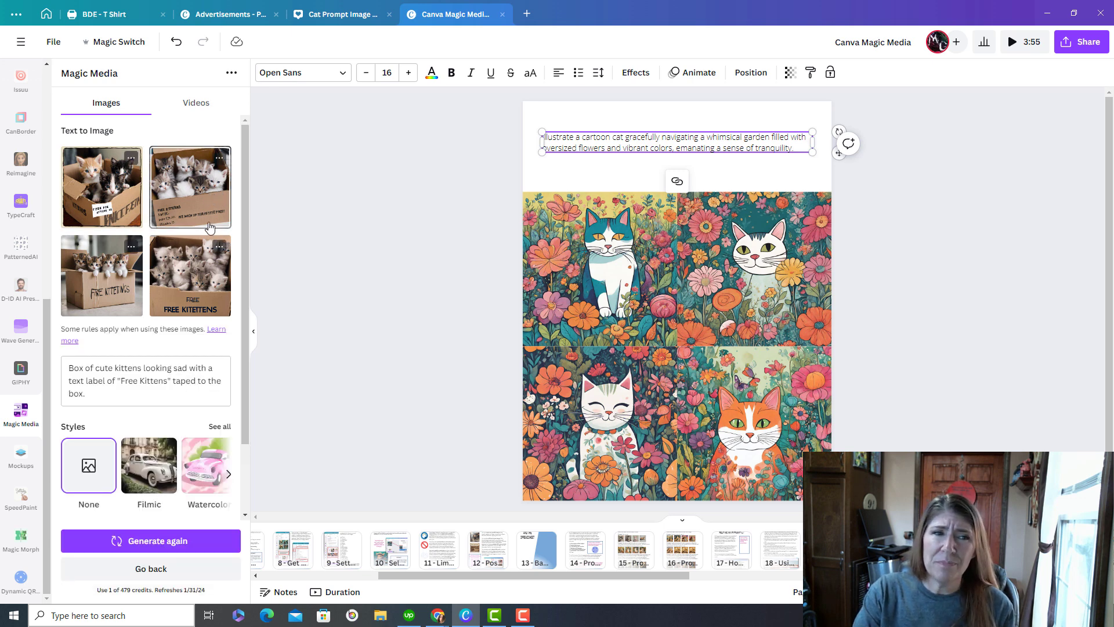
- Add the generated picture of four kittens in a cardboard box to the page, check it among the uploads, and return to Magic Media
{"action": "left_click", "coordinate": [103, 286]}
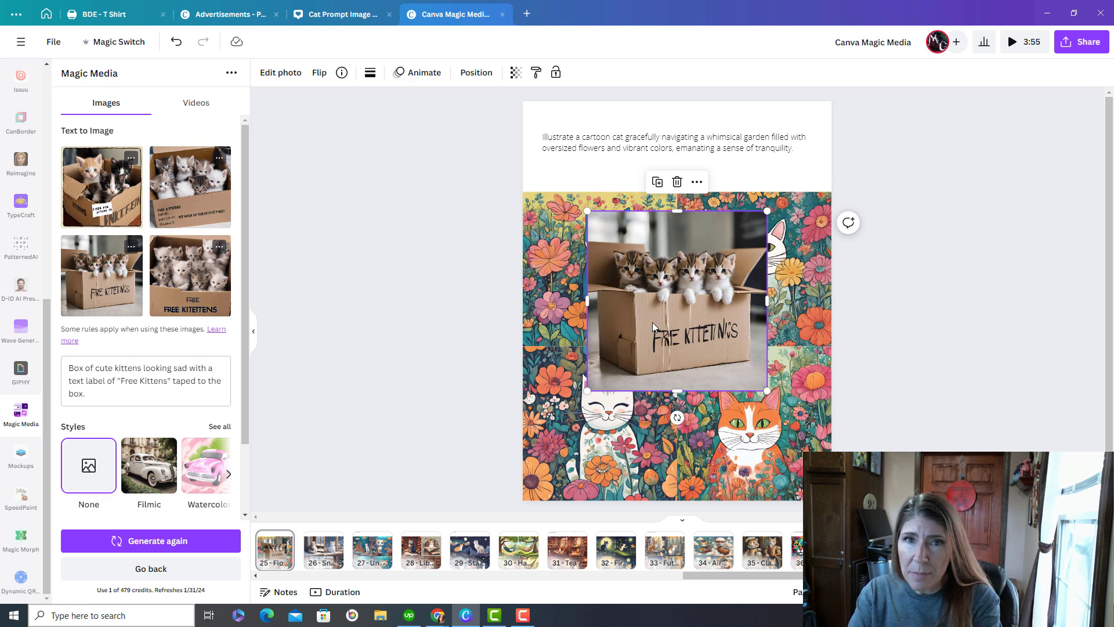
{"action": "scroll", "coordinate": [19, 247], "scroll_direction": "up", "scroll_amount": 6}
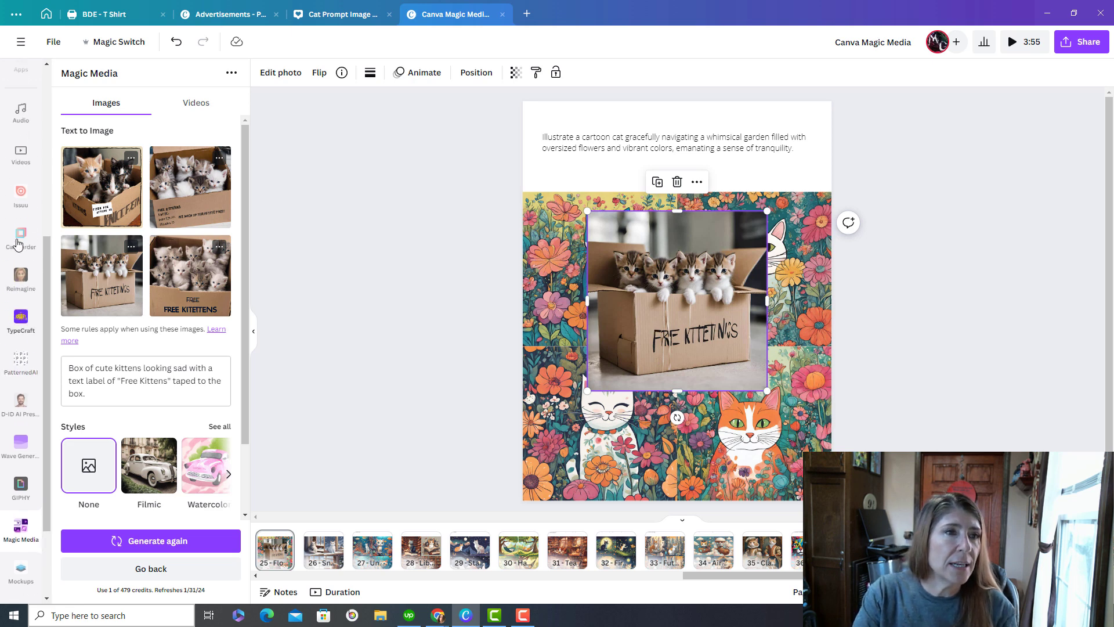
{"action": "left_click", "coordinate": [21, 168]}
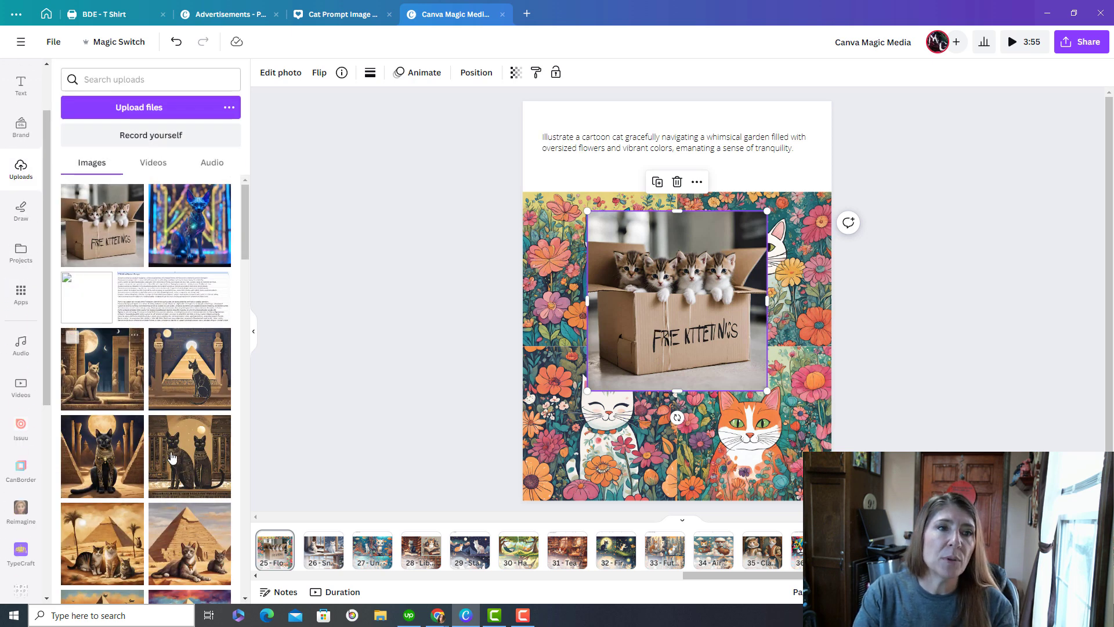
{"action": "scroll", "coordinate": [20, 435], "scroll_direction": "down", "scroll_amount": 5}
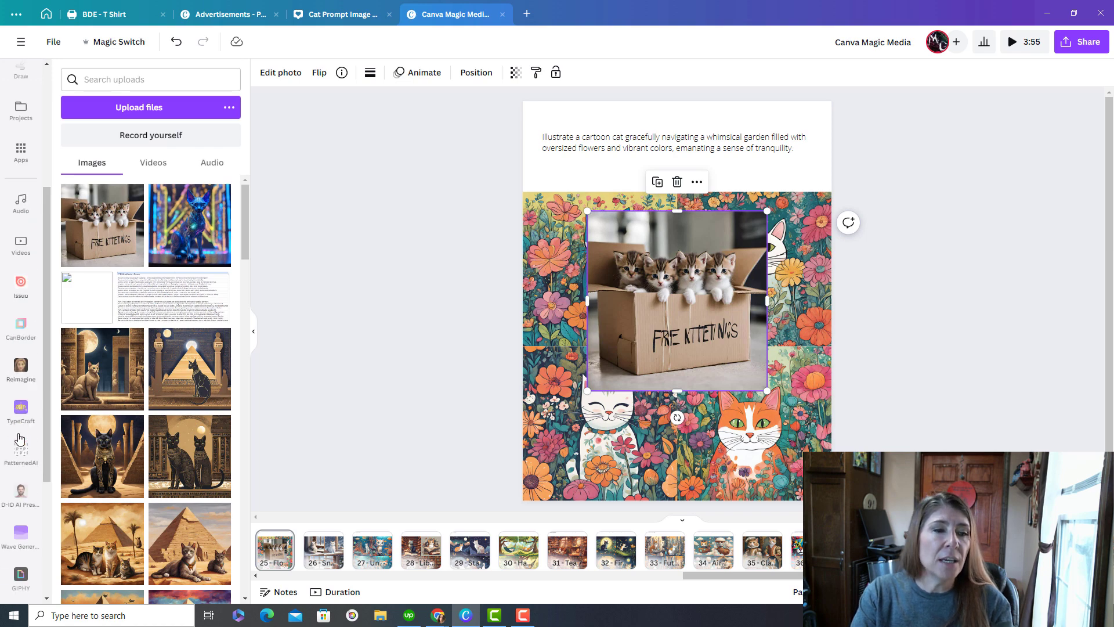
{"action": "left_click", "coordinate": [21, 471]}
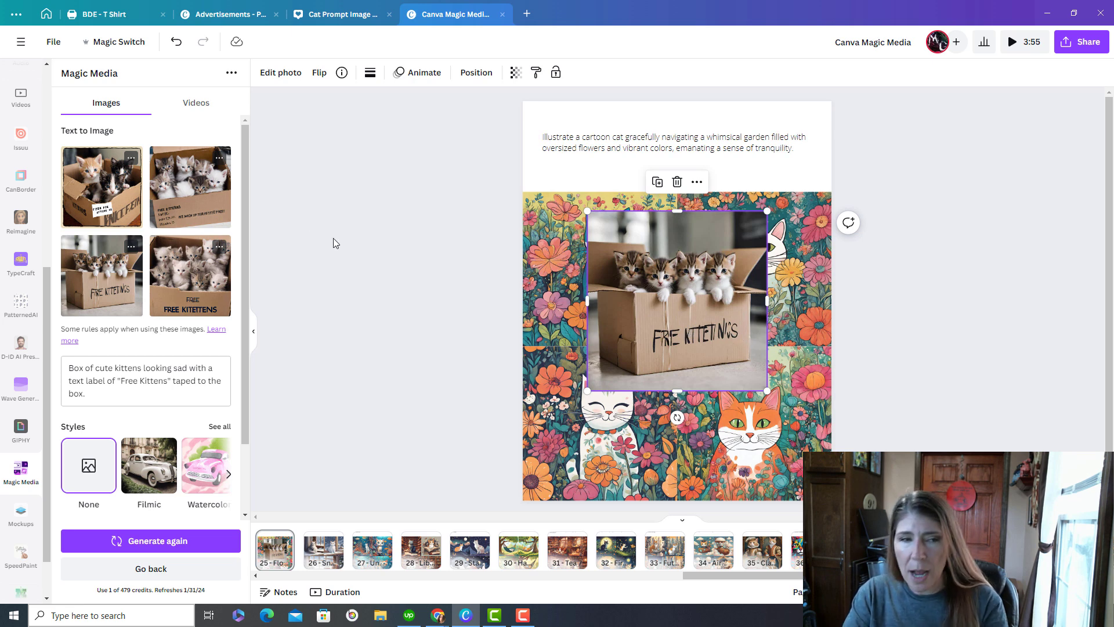
- Turn the lettering on the kitten box picture into editable text with Grab Text
{"action": "scroll", "coordinate": [3, 325], "scroll_direction": "up", "scroll_amount": 4}
{"action": "scroll", "coordinate": [3, 325], "scroll_direction": "up", "scroll_amount": 1}
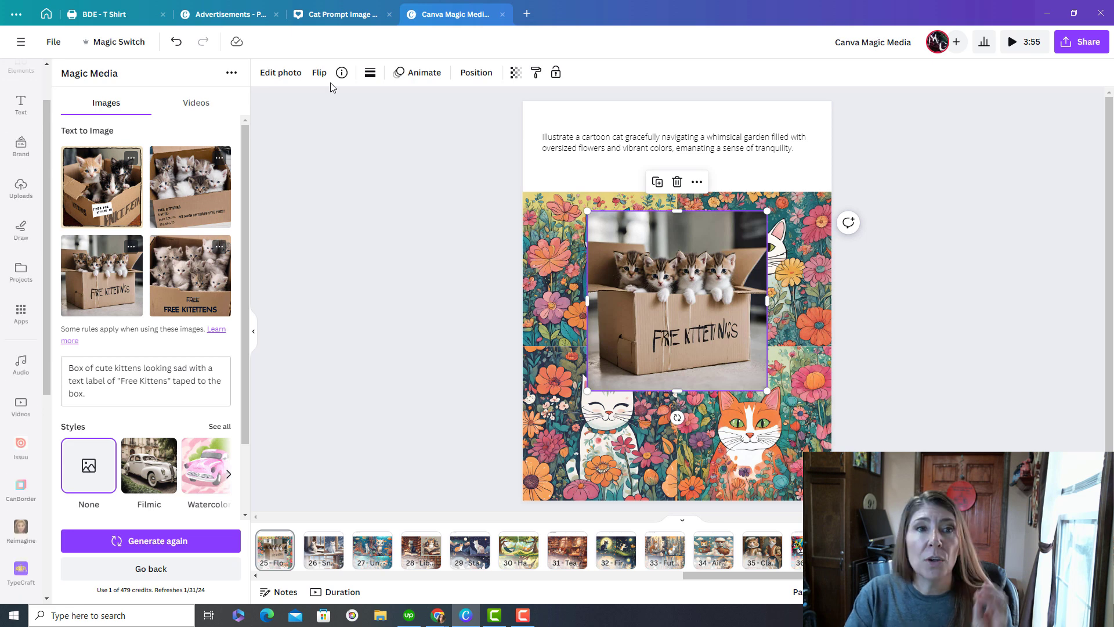
{"action": "left_click", "coordinate": [283, 79]}
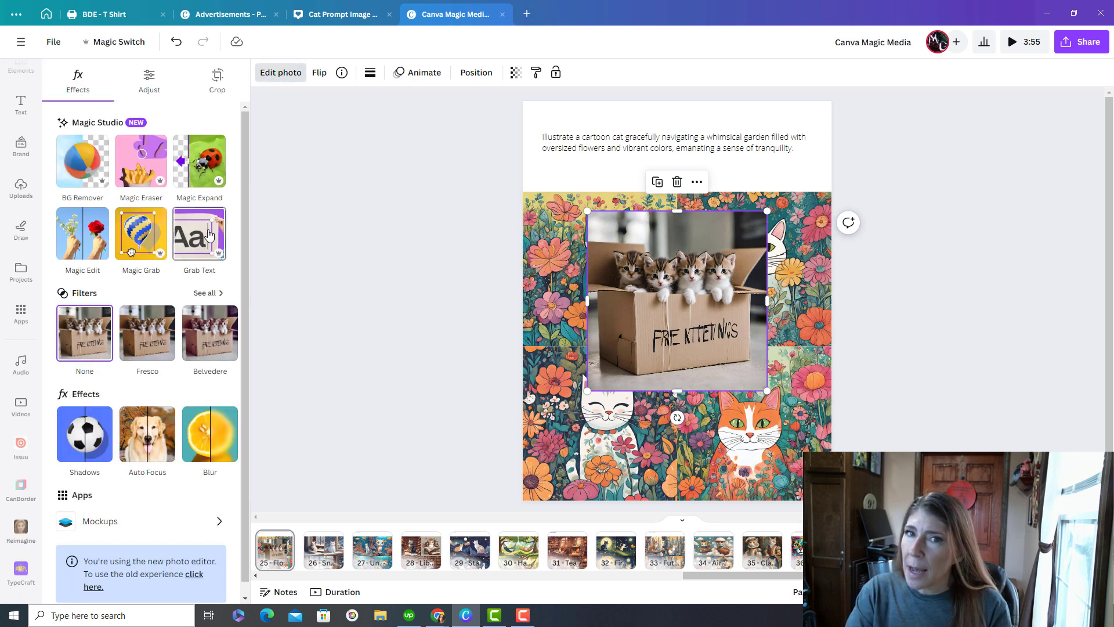
{"action": "left_click", "coordinate": [210, 235]}
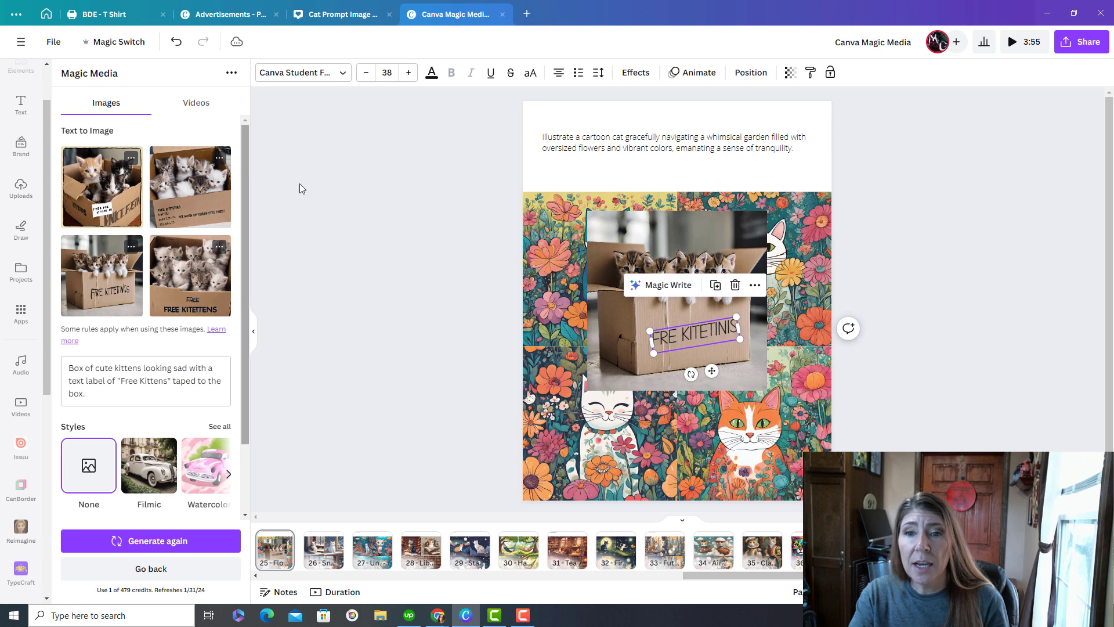
- Correct the box lettering to FREE KITTENS and widen its text box so it fits on one line
{"action": "double_click", "coordinate": [705, 333]}
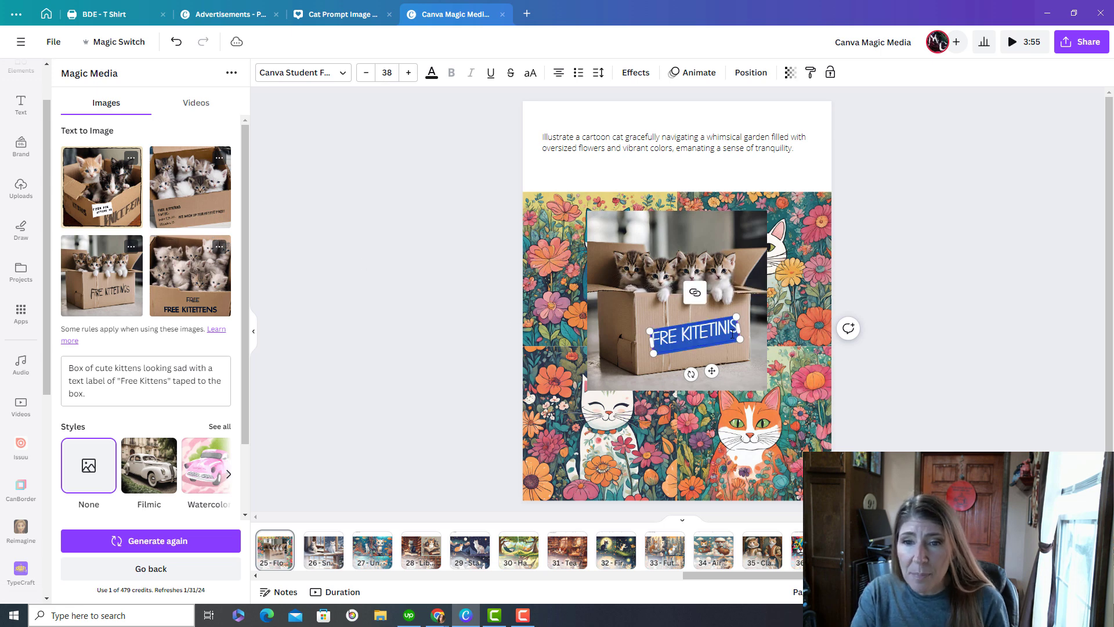
{"action": "left_click_drag", "start_coordinate": [738, 328], "coordinate": [677, 337]}
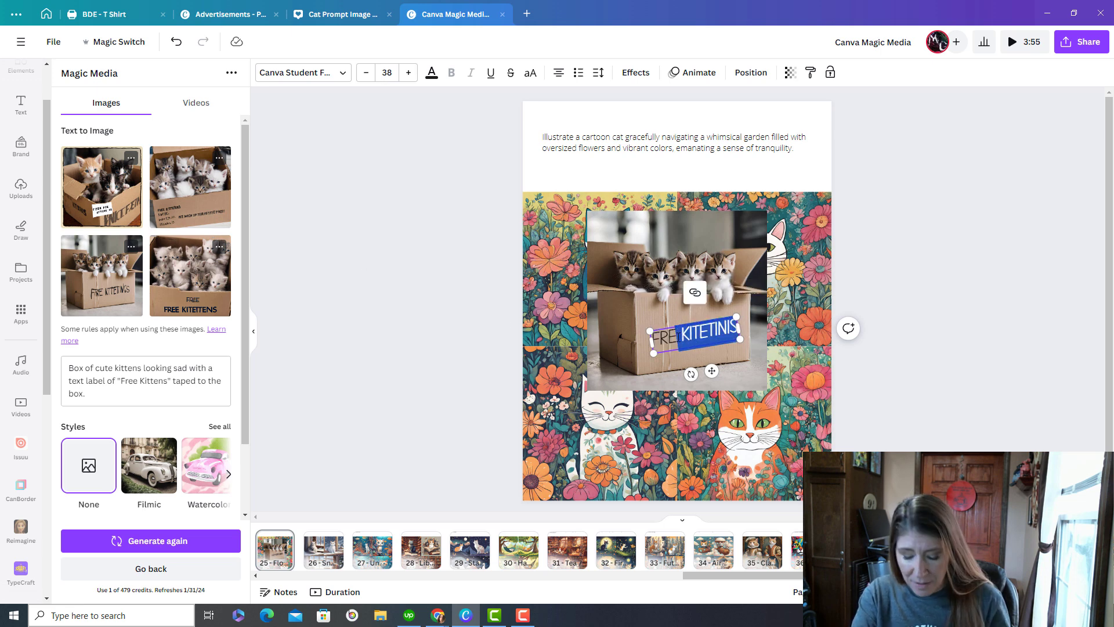
{"action": "key", "text": "BackSpace"}
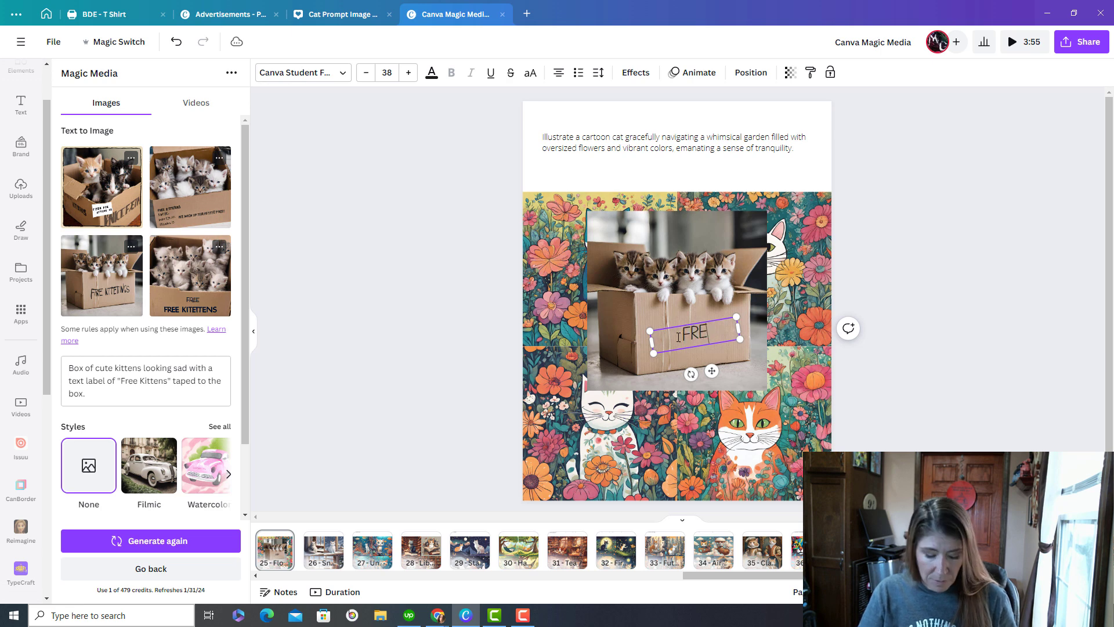
{"action": "type", "text": "E KITTENS"}
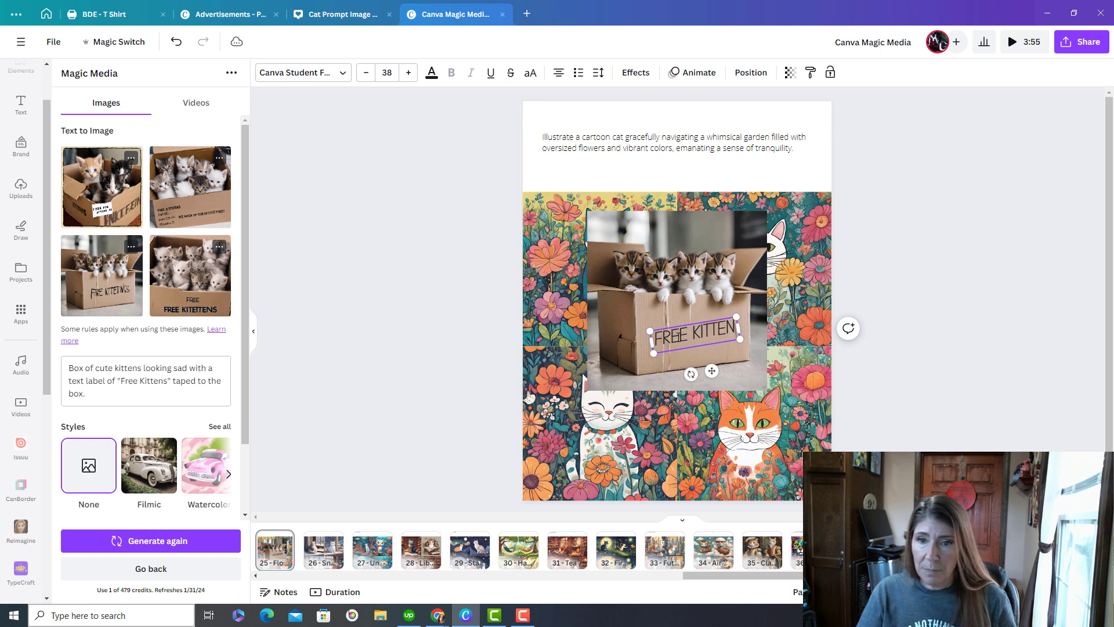
{"action": "left_click_drag", "start_coordinate": [741, 340], "coordinate": [752, 336]}
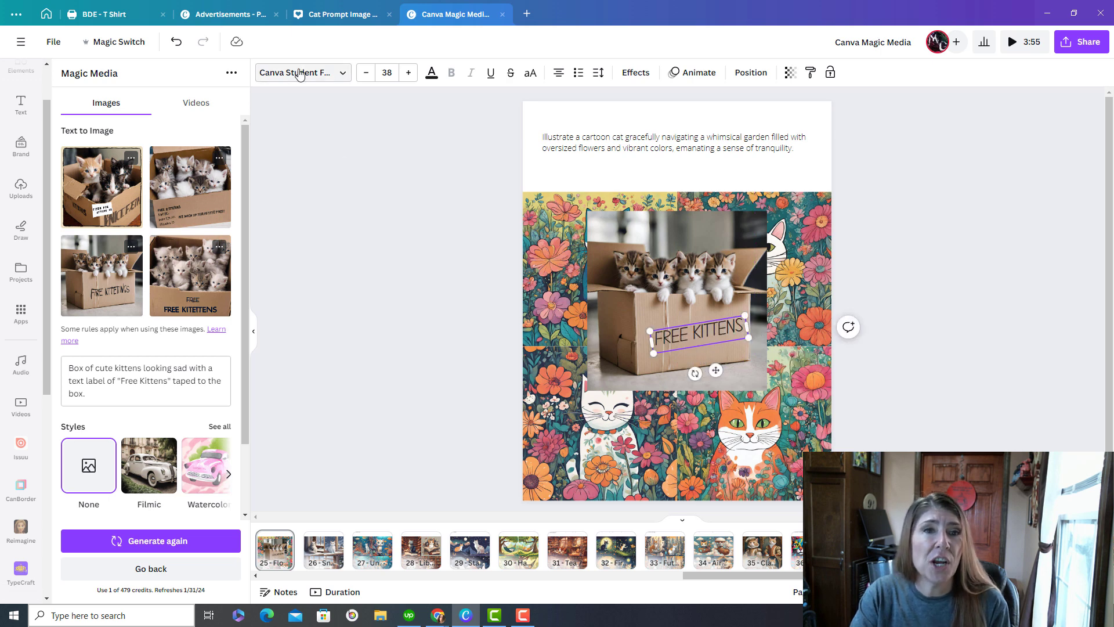
- Try the Bebas Neue and Bukhari Script fonts on the box lettering and set it back to Canva Student Font
{"action": "left_click", "coordinate": [302, 75]}
{"action": "left_click", "coordinate": [93, 256]}
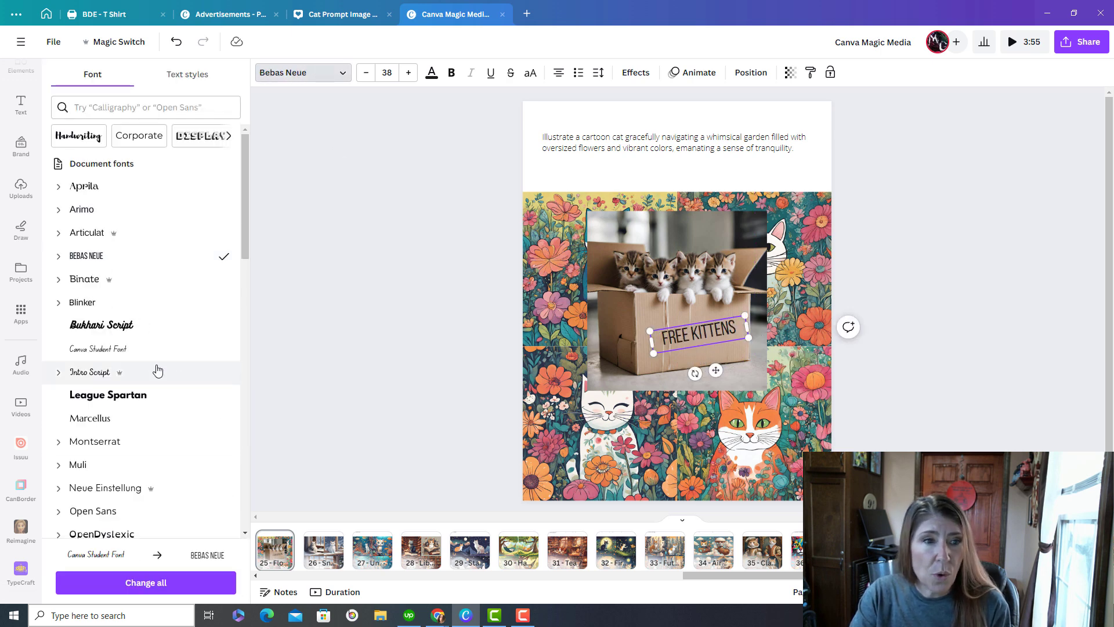
{"action": "left_click", "coordinate": [108, 334]}
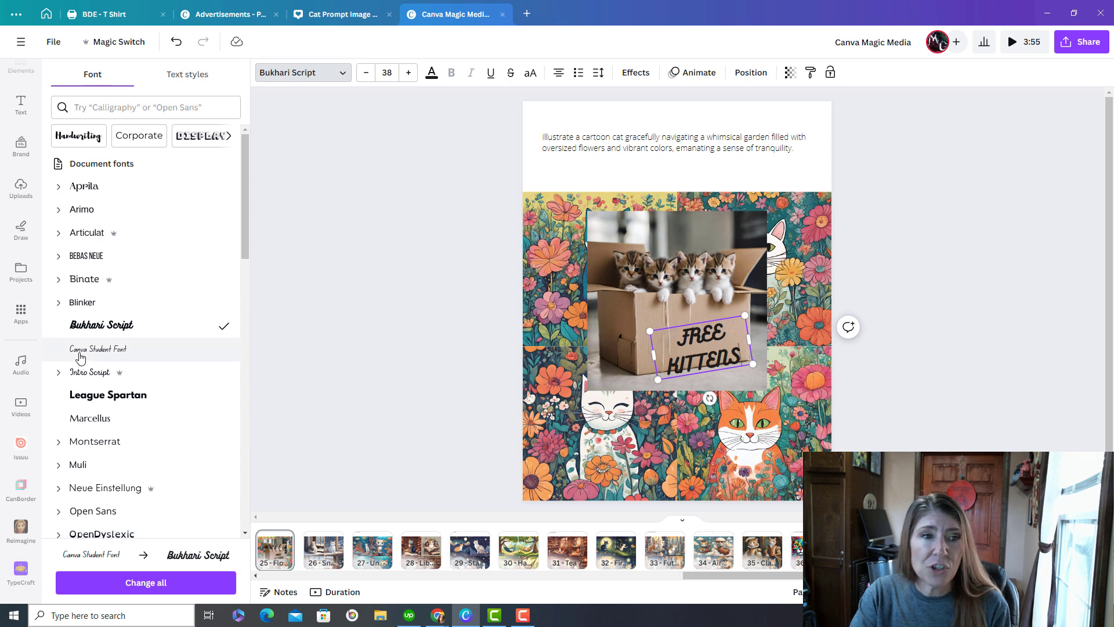
{"action": "left_click", "coordinate": [87, 349]}
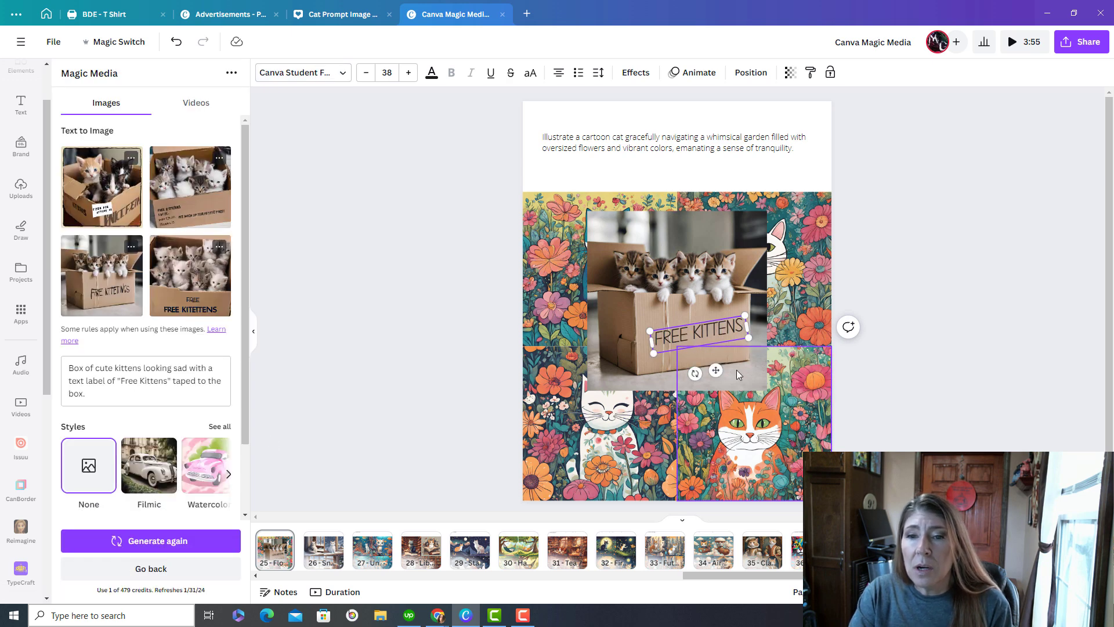
{"action": "left_click", "coordinate": [745, 353]}
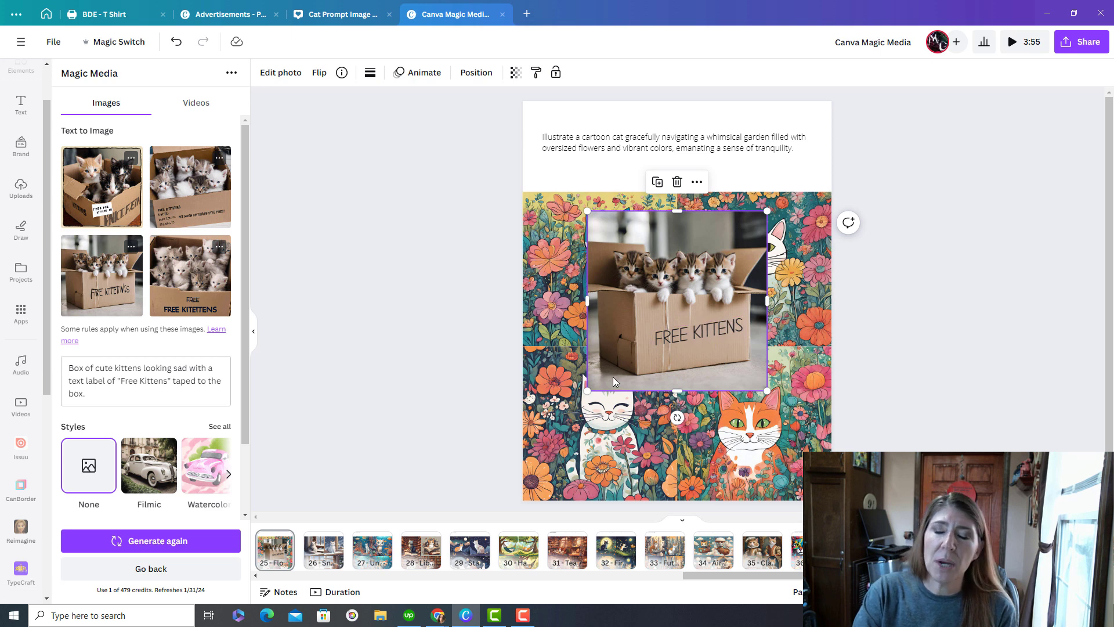
- Switch to the Canva Cat Prompt Builder spreadsheet in Chrome and open the Creative Fabrica's Prompt Builder link from its Resources sheet
{"action": "left_click", "coordinate": [438, 615]}
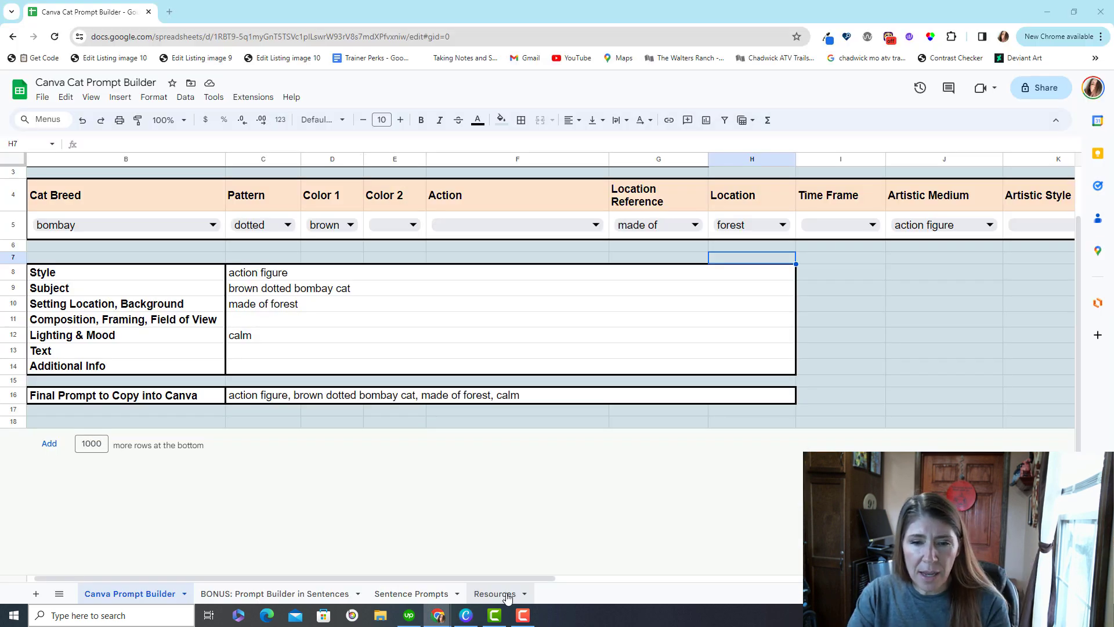
{"action": "left_click", "coordinate": [497, 593]}
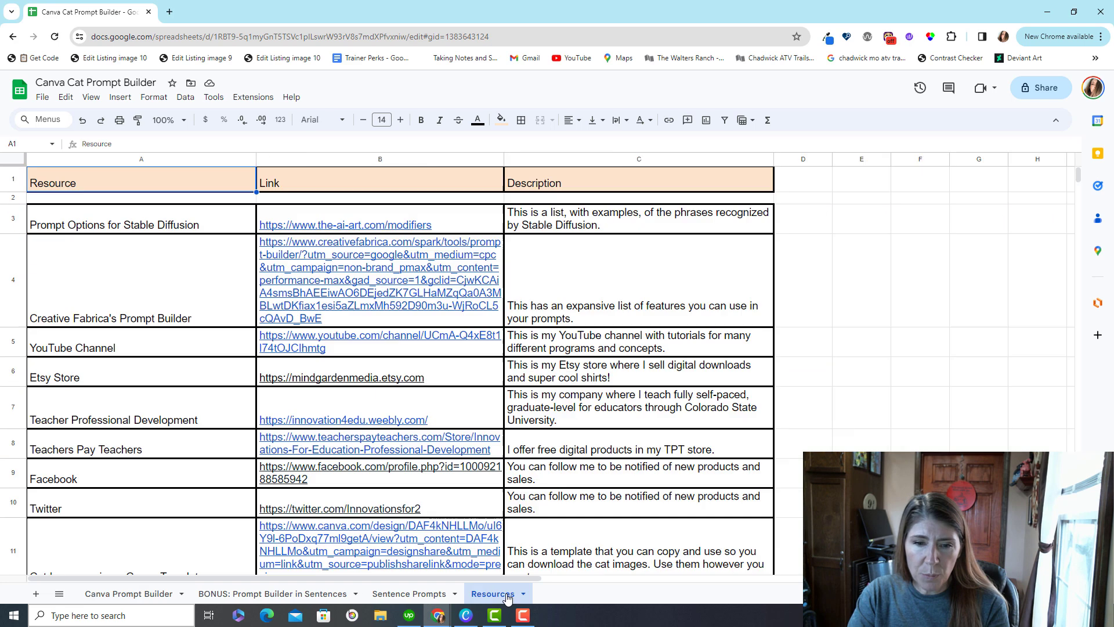
{"action": "left_click", "coordinate": [332, 285]}
{"action": "left_click", "coordinate": [342, 340]}
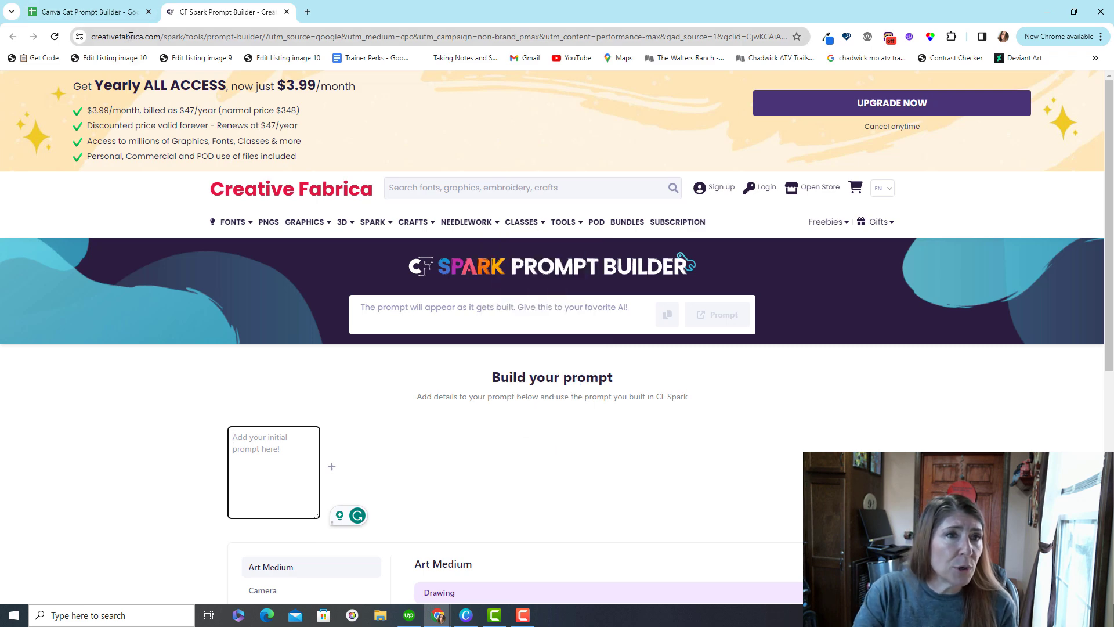
- Add the Sketch style from the Drawing group of Art Medium to the prompt
{"action": "scroll", "coordinate": [482, 458], "scroll_direction": "down", "scroll_amount": 2}
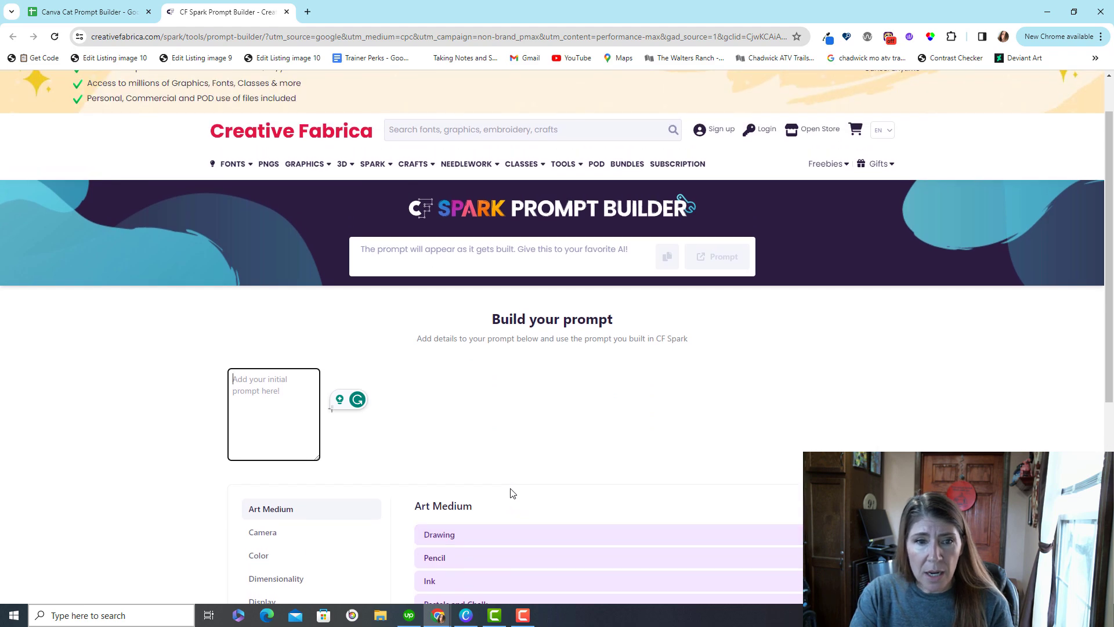
{"action": "scroll", "coordinate": [506, 486], "scroll_direction": "down", "scroll_amount": 4}
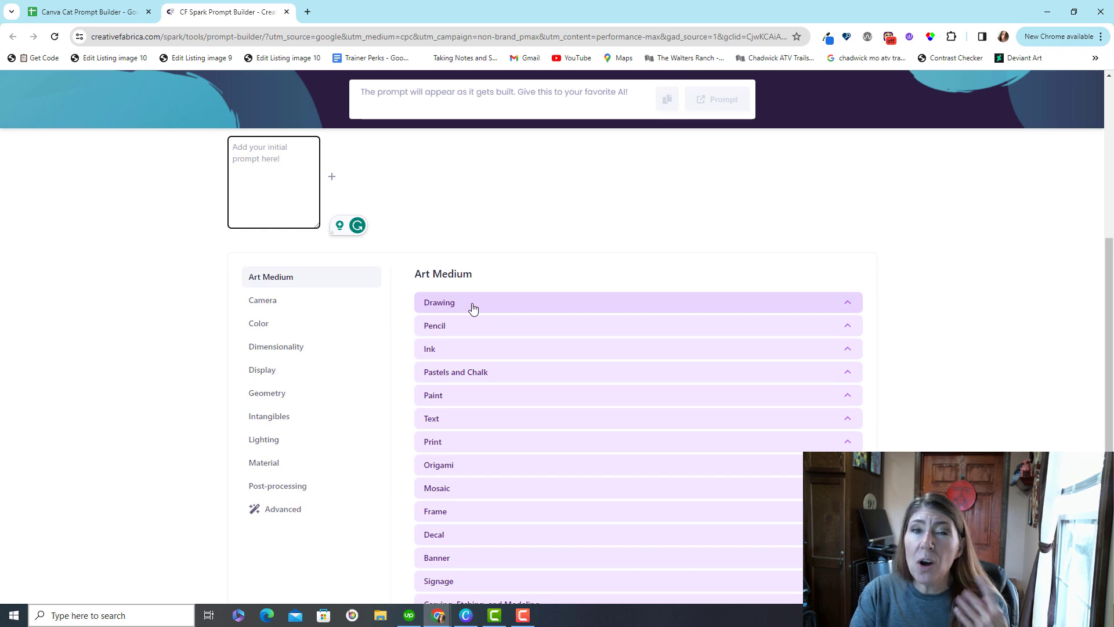
{"action": "left_click", "coordinate": [816, 311]}
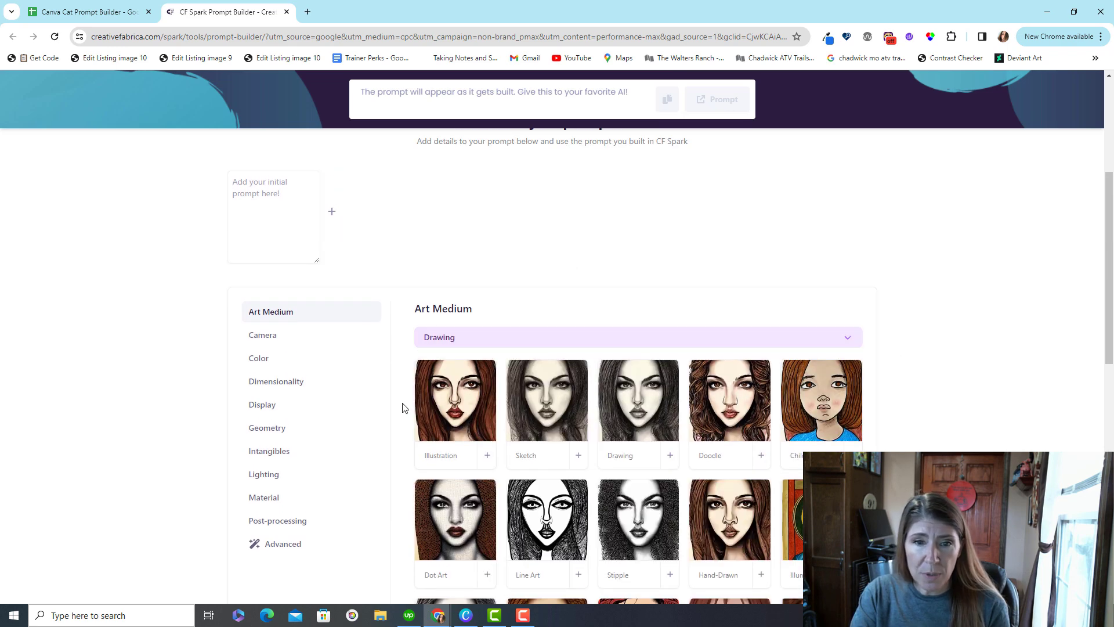
{"action": "left_click", "coordinate": [551, 411]}
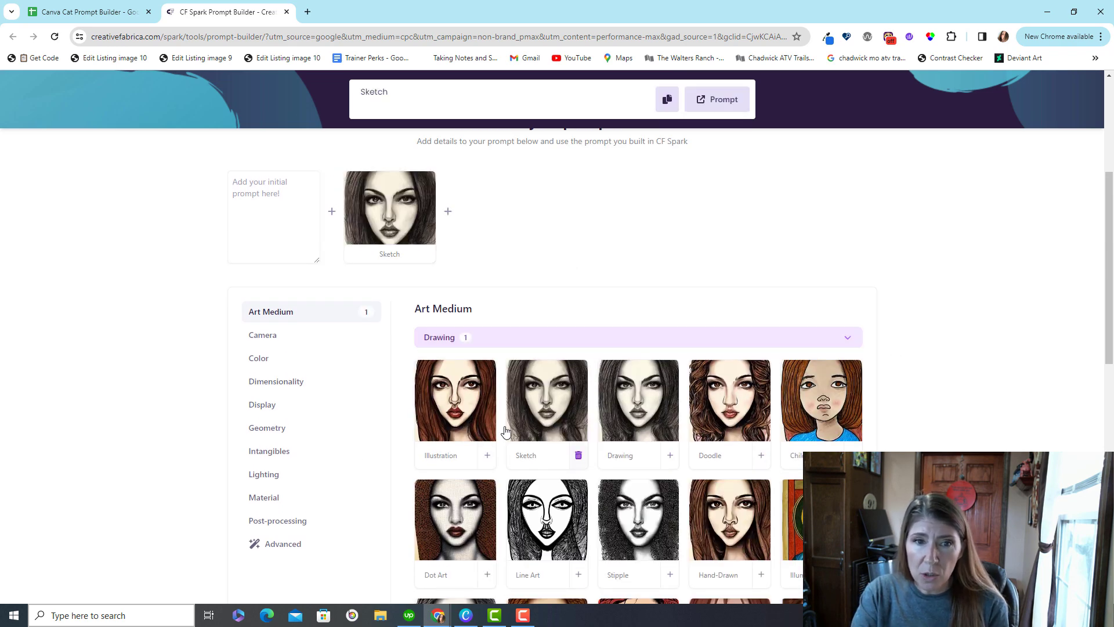
- Look over the Multiverse options of Dimensionality and add 3-bit from the Bit Architectures group of Display to the prompt
{"action": "left_click", "coordinate": [293, 383]}
{"action": "left_click", "coordinate": [474, 375]}
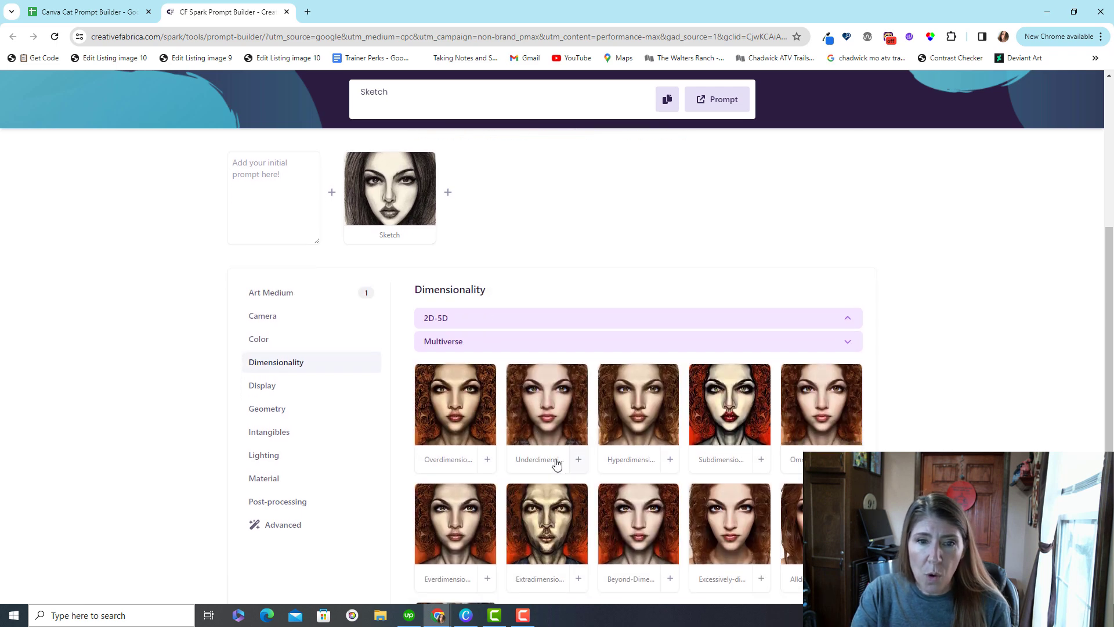
{"action": "left_click", "coordinate": [250, 384]}
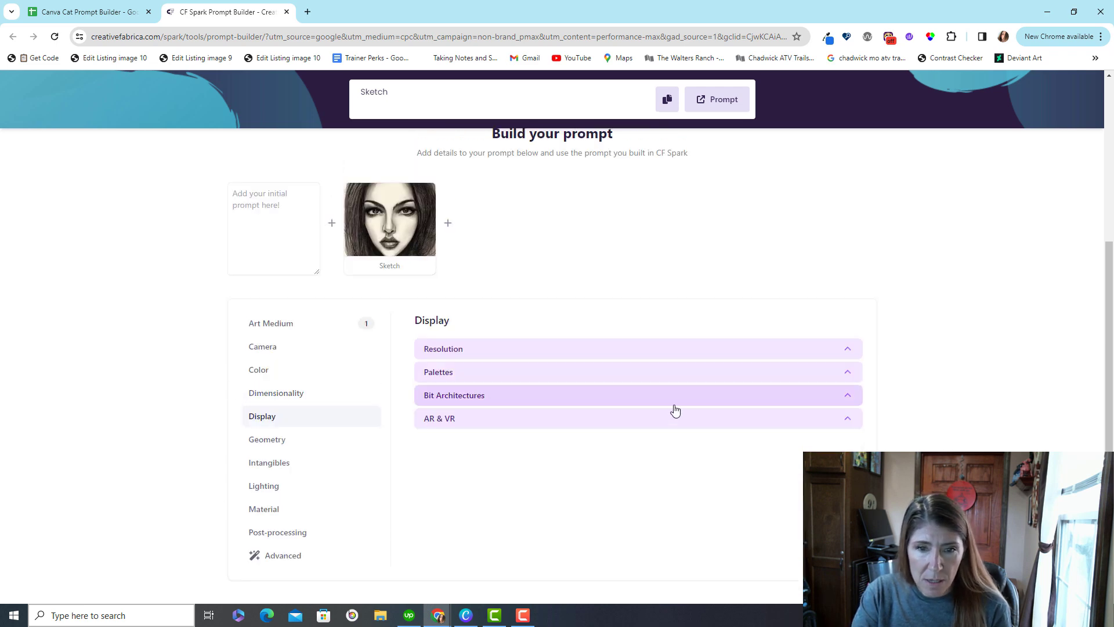
{"action": "left_click", "coordinate": [599, 398]}
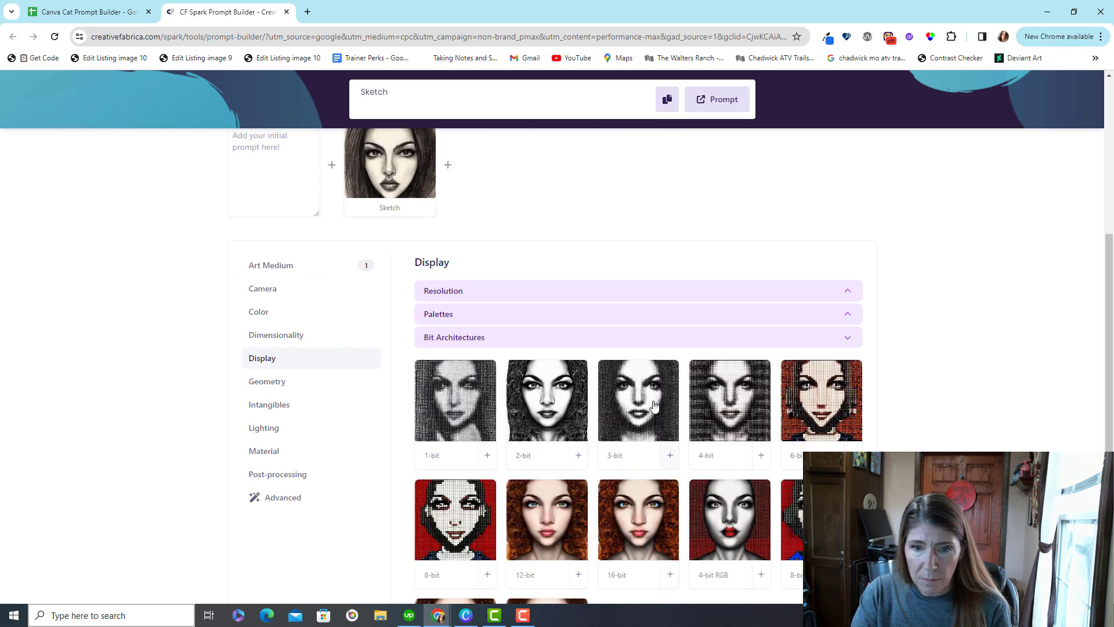
{"action": "scroll", "coordinate": [661, 482], "scroll_direction": "down", "scroll_amount": 2}
{"action": "left_click", "coordinate": [642, 293]}
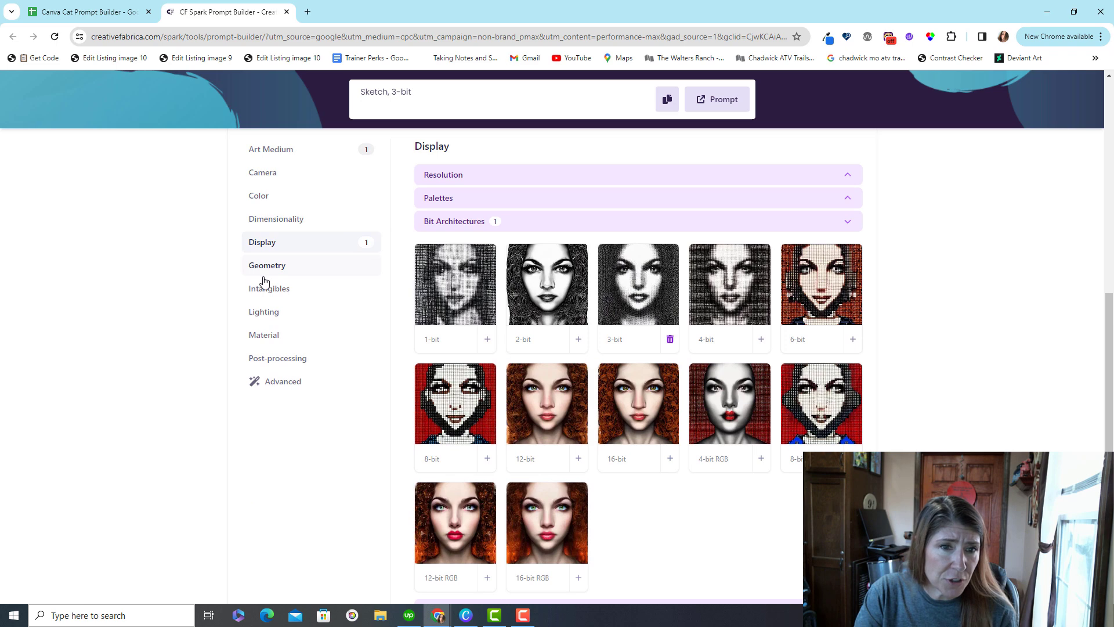
- Add Excited and Angelic from the Emotions and Qualities group of Intangibles to the prompt
{"action": "left_click", "coordinate": [267, 267]}
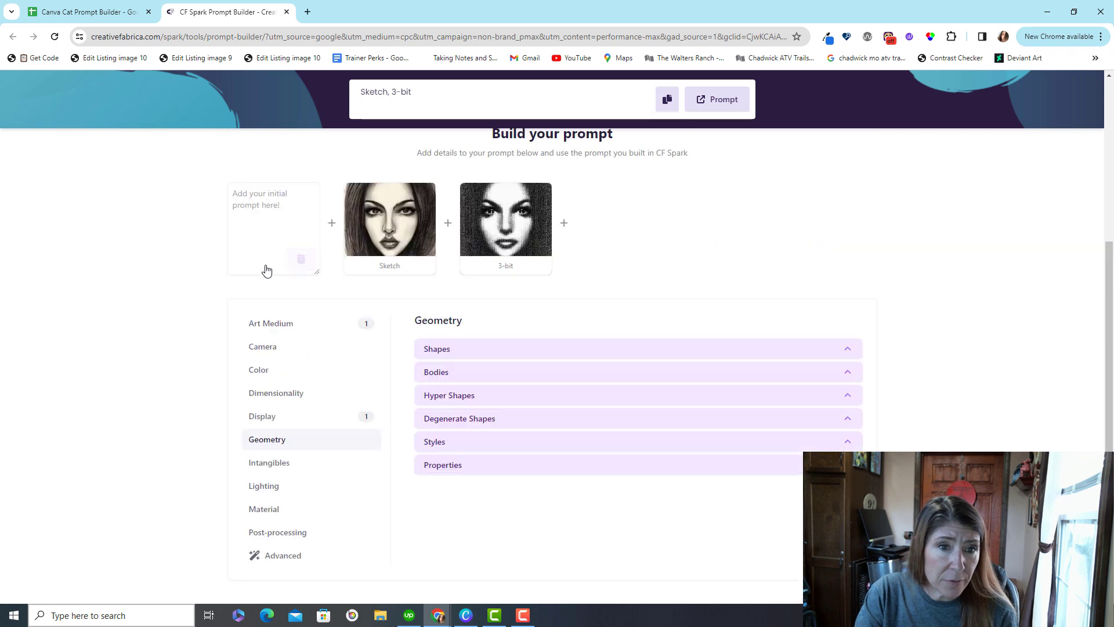
{"action": "left_click", "coordinate": [342, 461]}
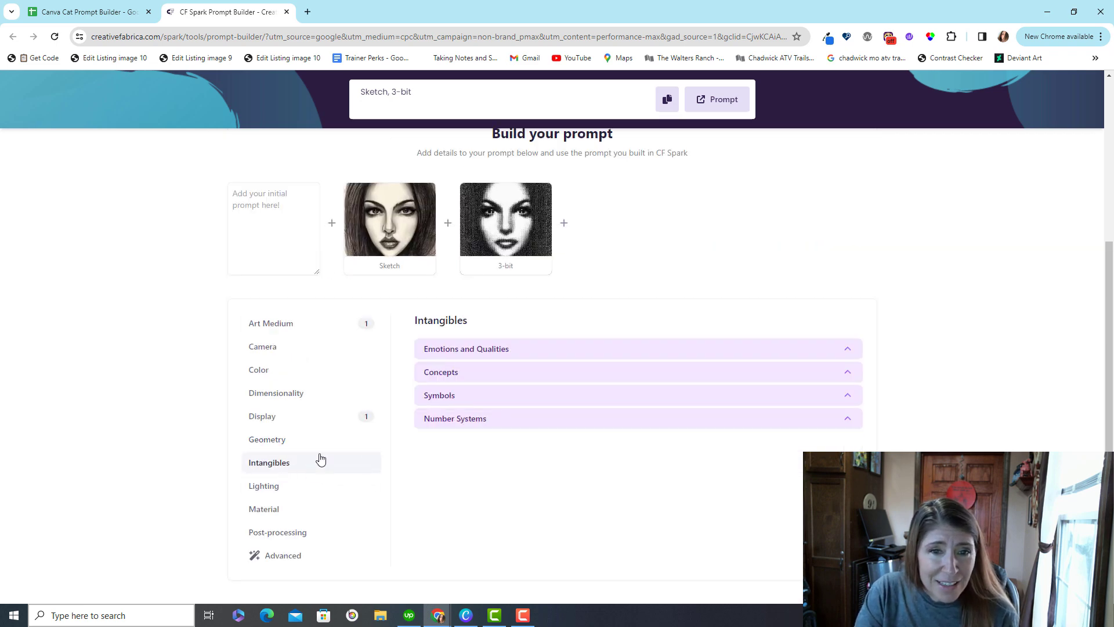
{"action": "left_click", "coordinate": [528, 350]}
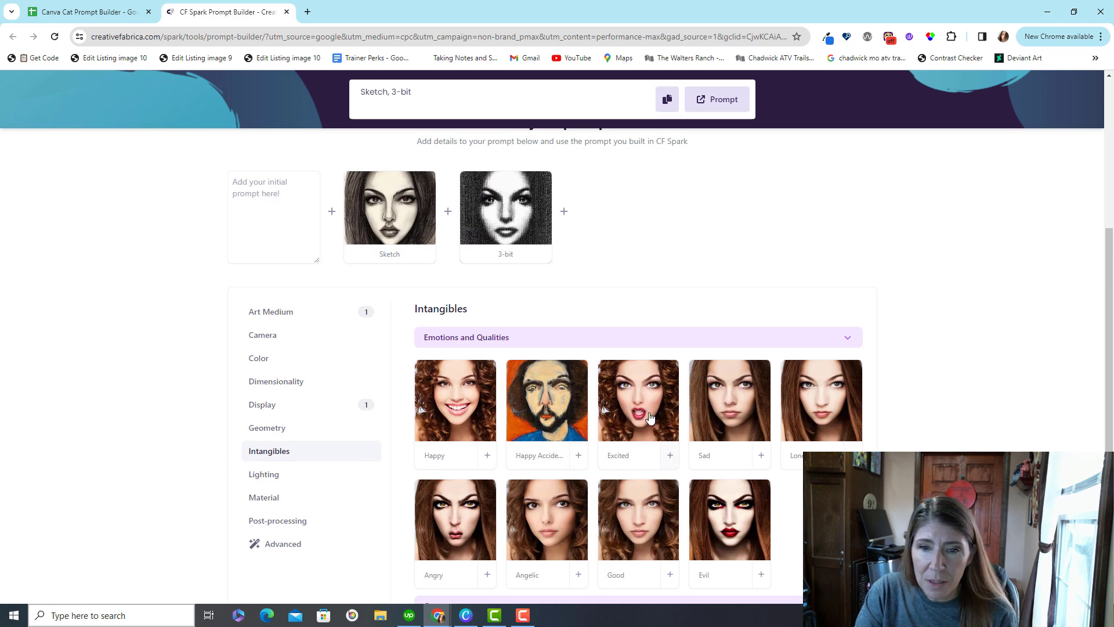
{"action": "left_click", "coordinate": [670, 455]}
{"action": "left_click", "coordinate": [546, 525]}
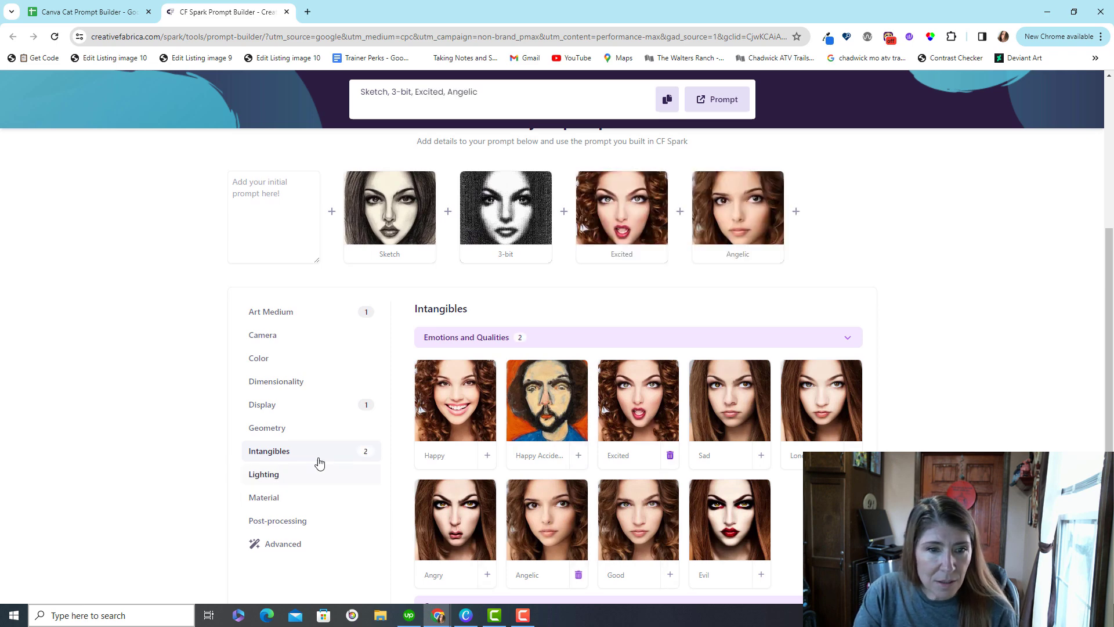
- Add Screen Space Global Illumination from the Global Illumination group of Lighting to the prompt
{"action": "left_click", "coordinate": [270, 476]}
{"action": "left_click", "coordinate": [575, 430]}
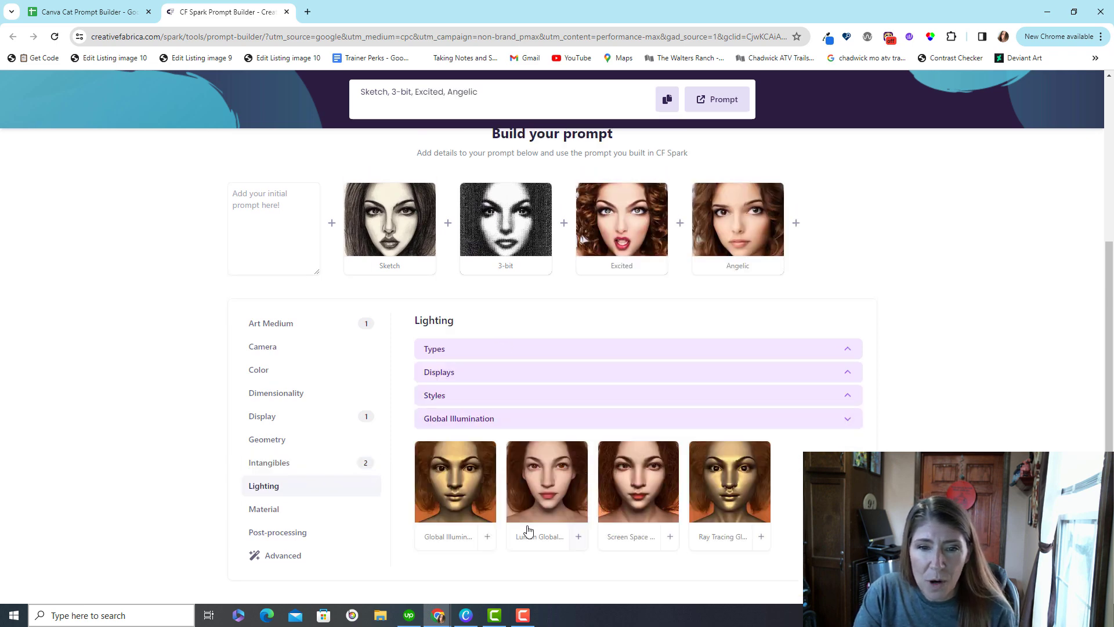
{"action": "left_click", "coordinate": [577, 531]}
- Copy the built prompt, switch to Canva and paste it over the kitten prompt in Magic Media
{"action": "scroll", "coordinate": [657, 345], "scroll_direction": "up", "scroll_amount": 4}
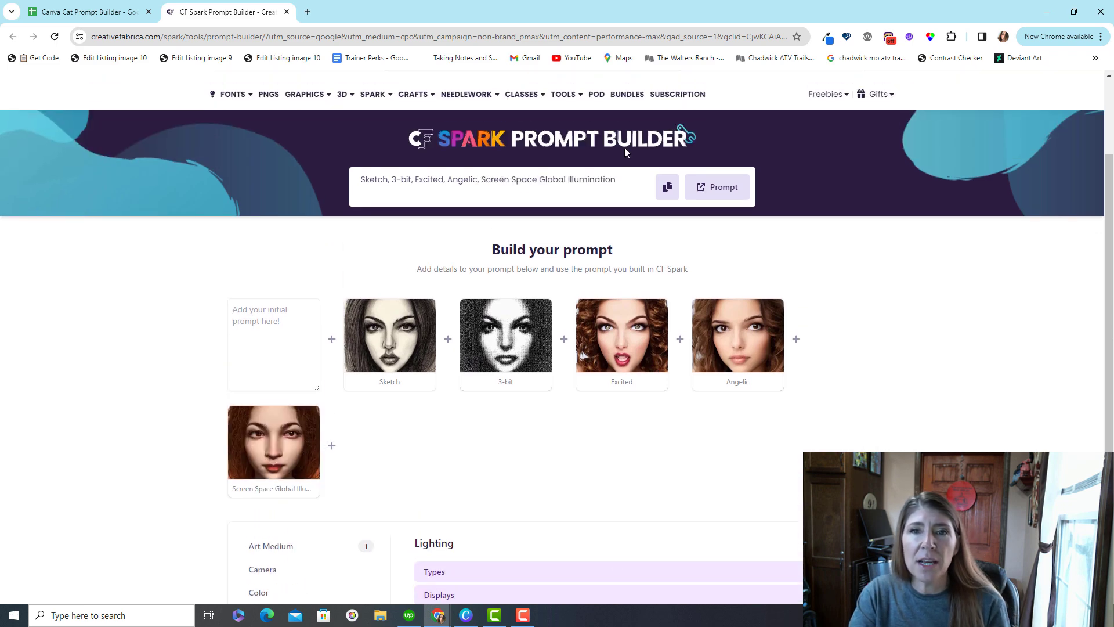
{"action": "left_click", "coordinate": [667, 186]}
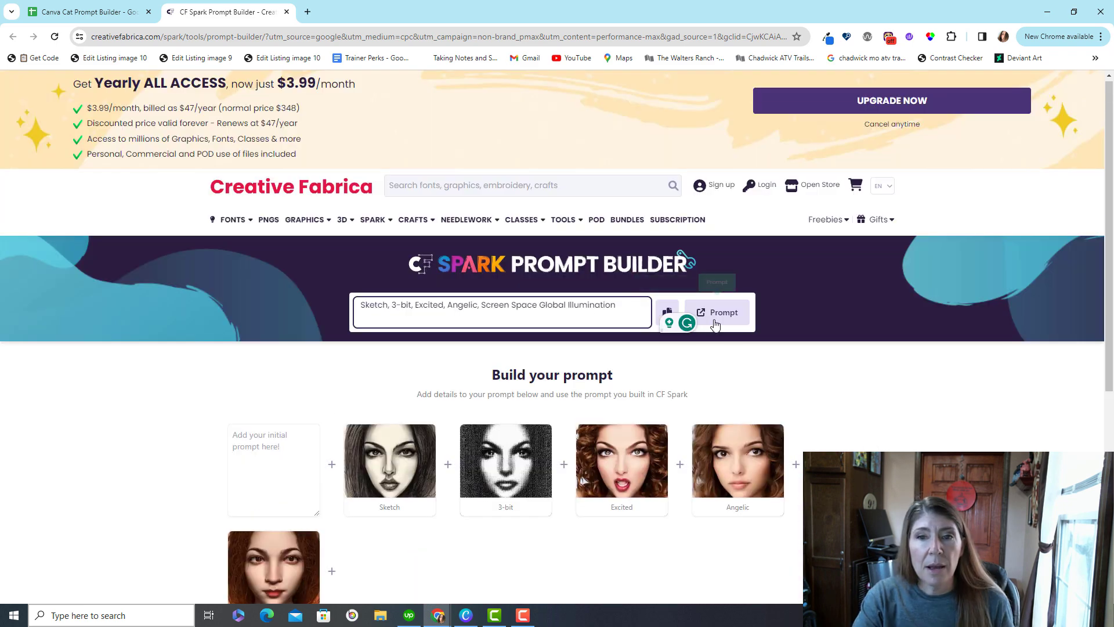
{"action": "left_click", "coordinate": [667, 312]}
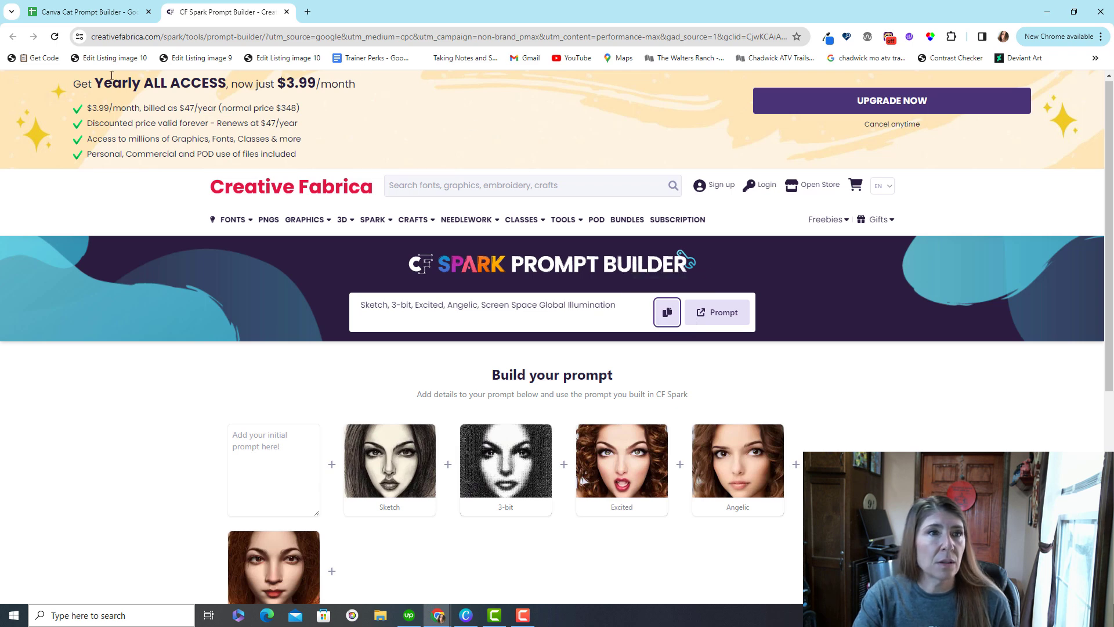
{"action": "left_click", "coordinate": [466, 616]}
{"action": "left_click_drag", "start_coordinate": [136, 392], "coordinate": [8, 364]}
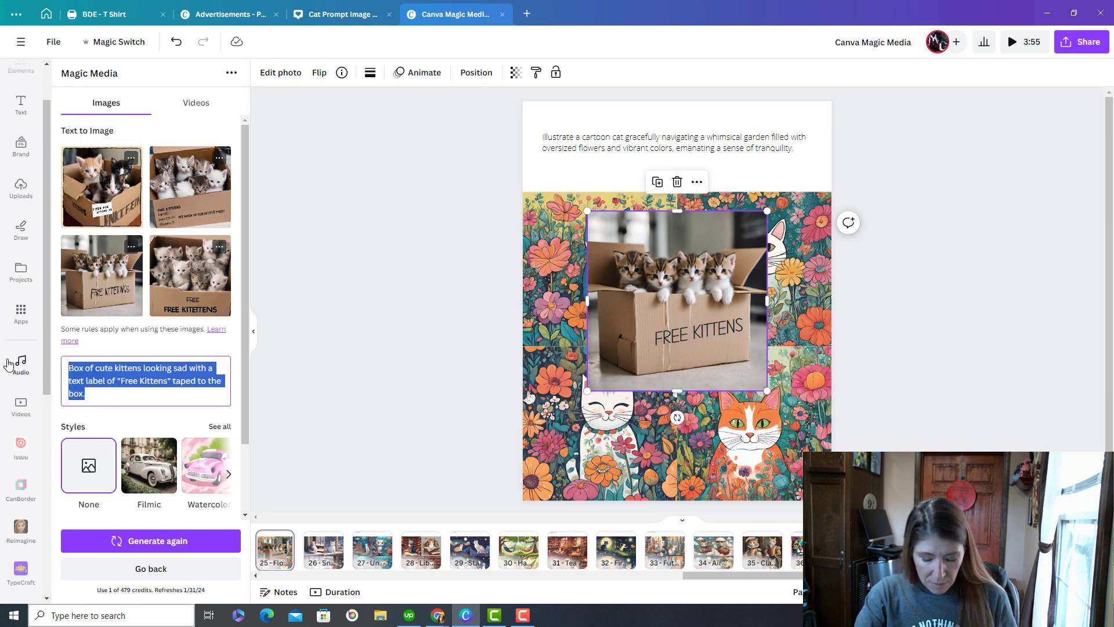
{"action": "key", "text": "ctrl+v"}
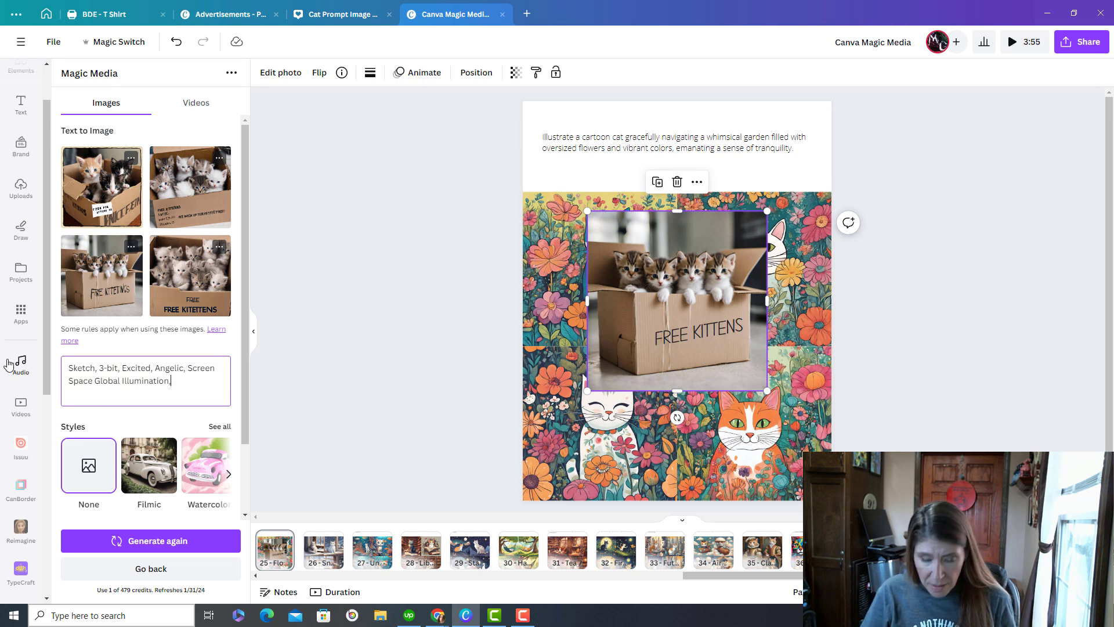
- Add ", robot cat astronaut" to the end of the Magic Media prompt
{"action": "type", "text": ", robot cat"}
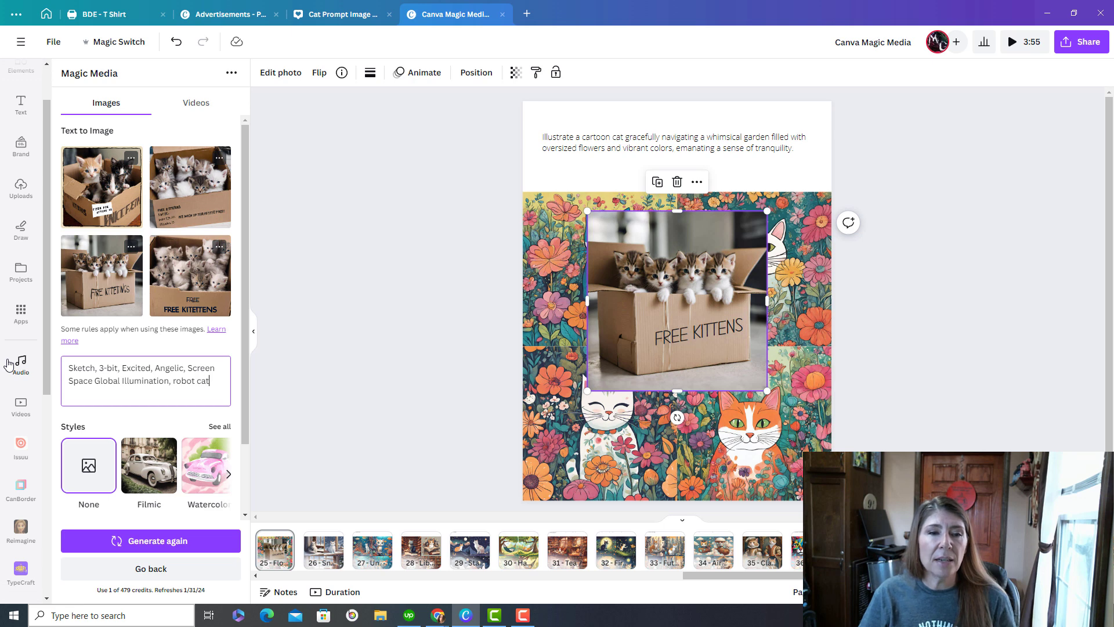
{"action": "type", "text": " astonaut"}
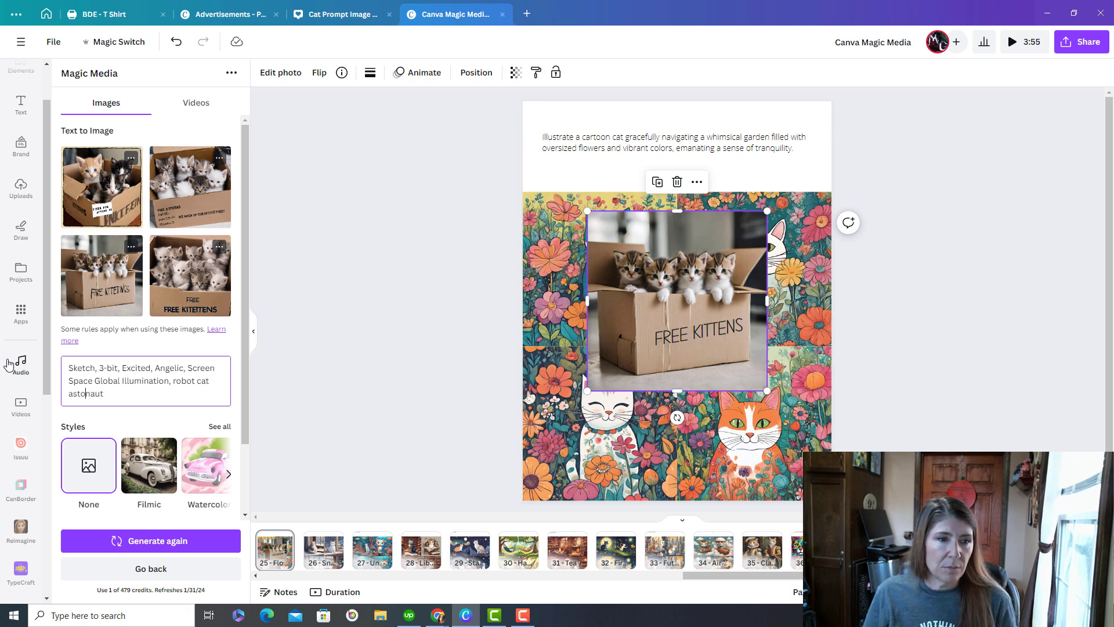
{"action": "type", "text": "r"}
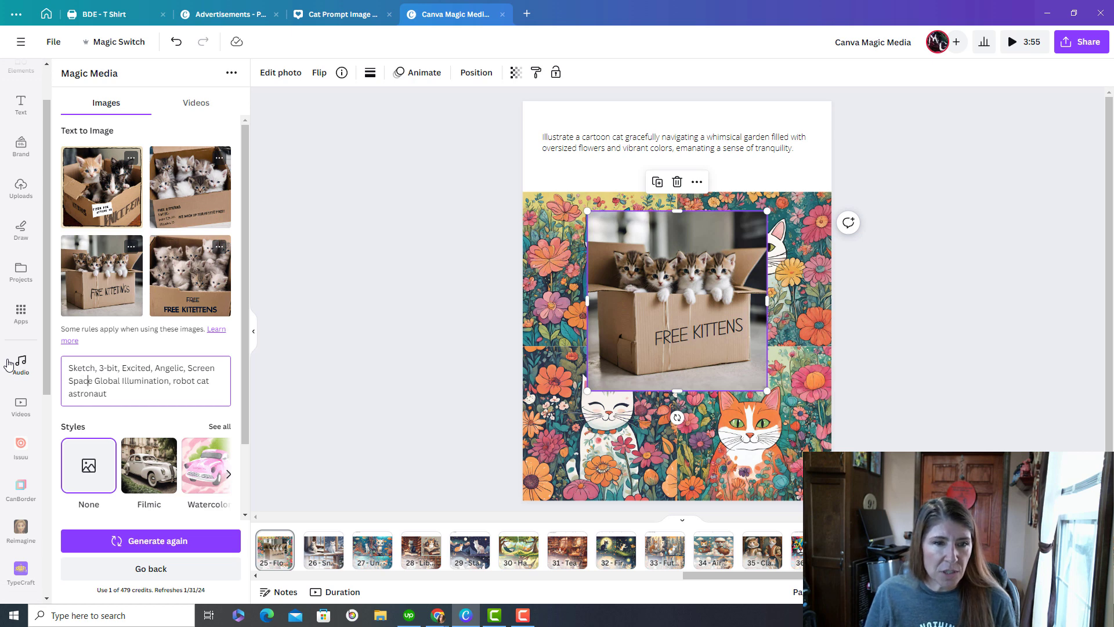
- Remove the word robot from the prompt, add "in space" at its end and generate the images again
{"action": "key", "text": "BackSpace"}
{"action": "key", "text": "BackSpace"}
{"action": "key", "text": "BackSpace"}
{"action": "key", "text": "BackSpace"}
{"action": "key", "text": "BackSpace"}
{"action": "key", "text": "BackSpace"}
{"action": "type", "text": "in spac"}
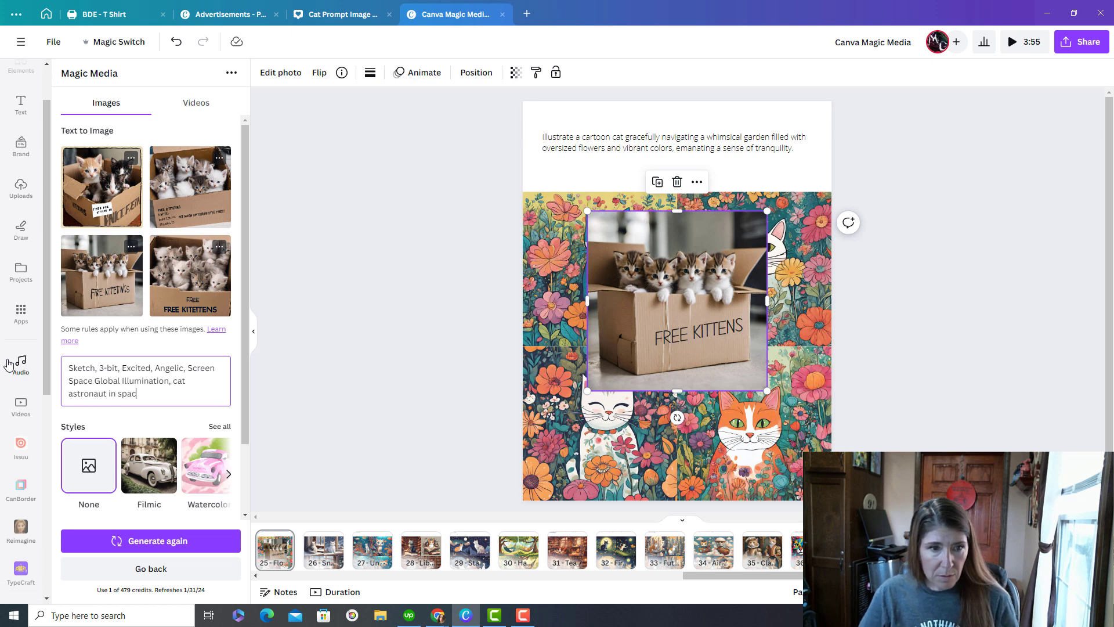
{"action": "type", "text": "e"}
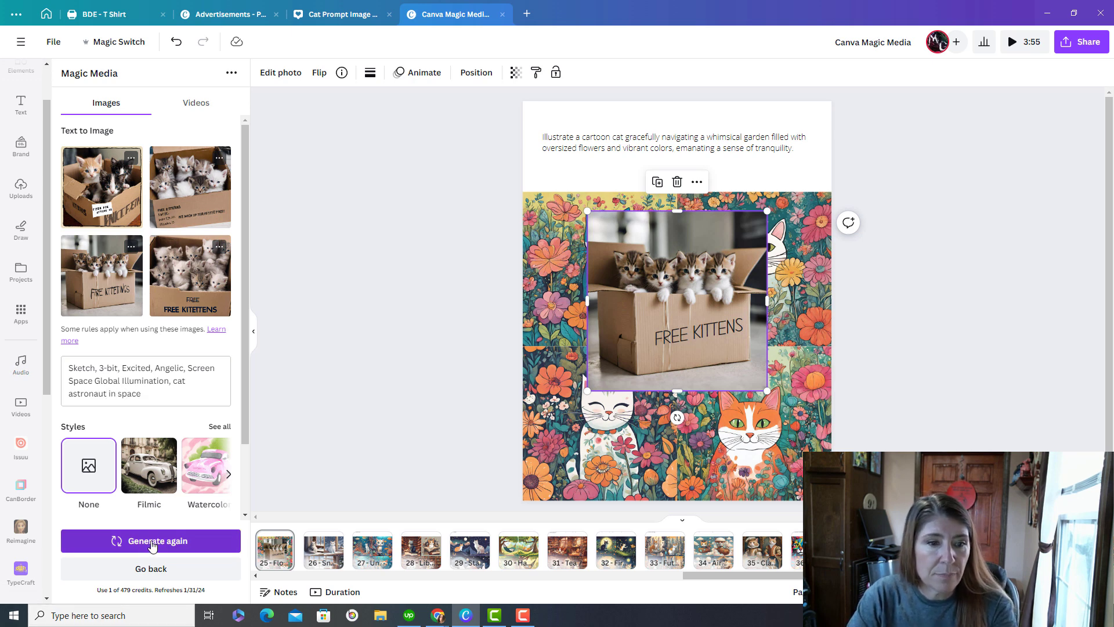
{"action": "left_click", "coordinate": [152, 545]}
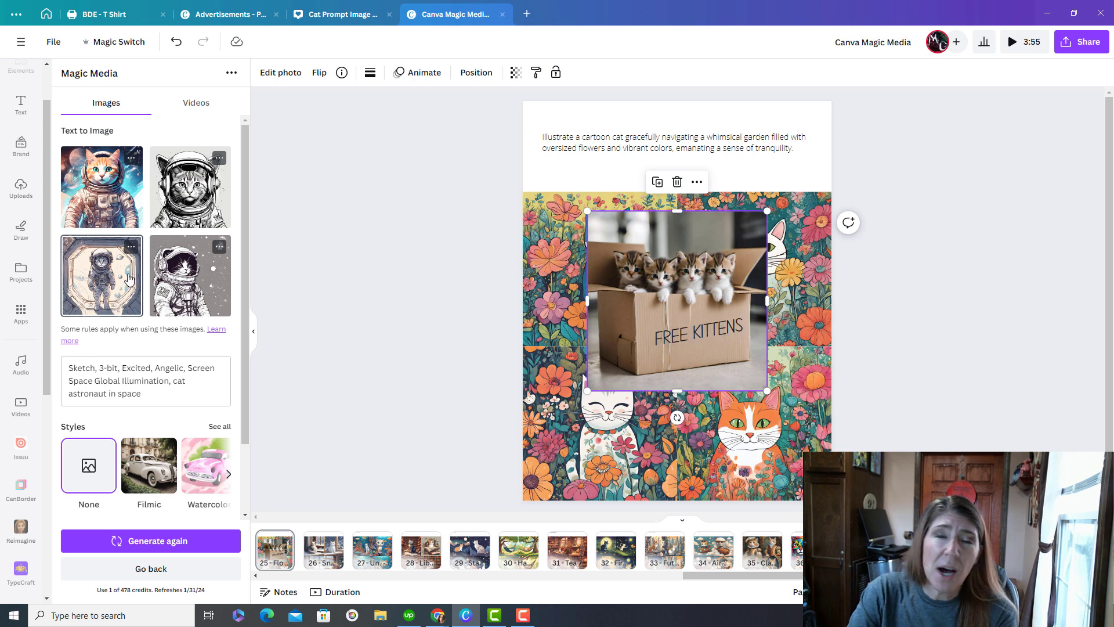
{"action": "left_click", "coordinate": [153, 397]}
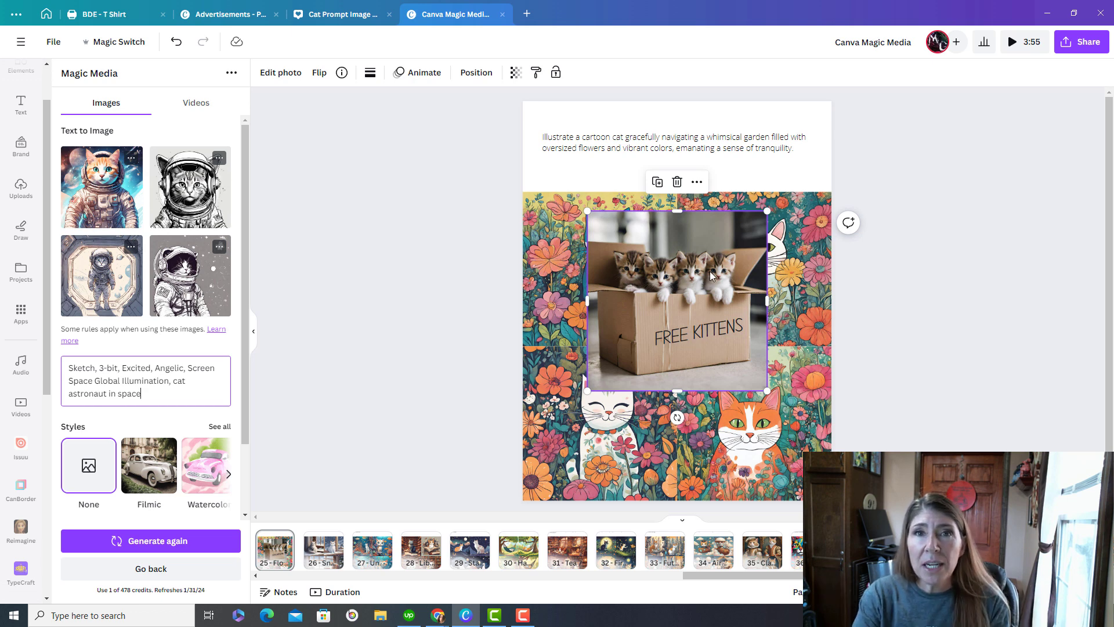
- View the guide's Choosing Your Settings page and its page on how the spreadsheet helps with prompts
{"action": "left_click_drag", "start_coordinate": [714, 575], "coordinate": [244, 610]}
{"action": "left_click", "coordinate": [524, 549]}
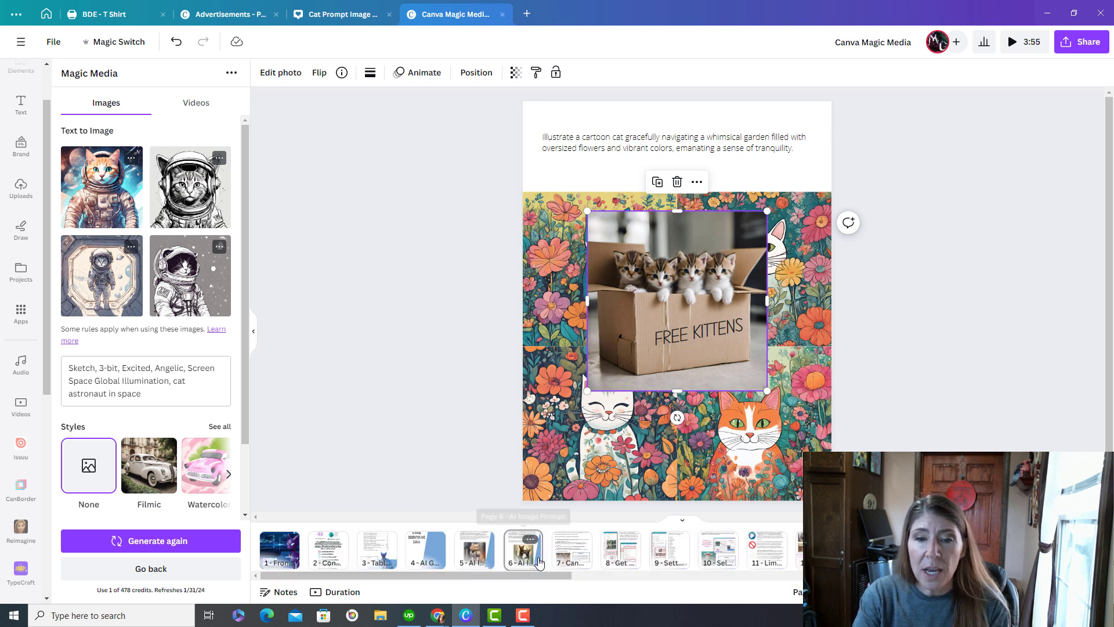
{"action": "left_click", "coordinate": [659, 554]}
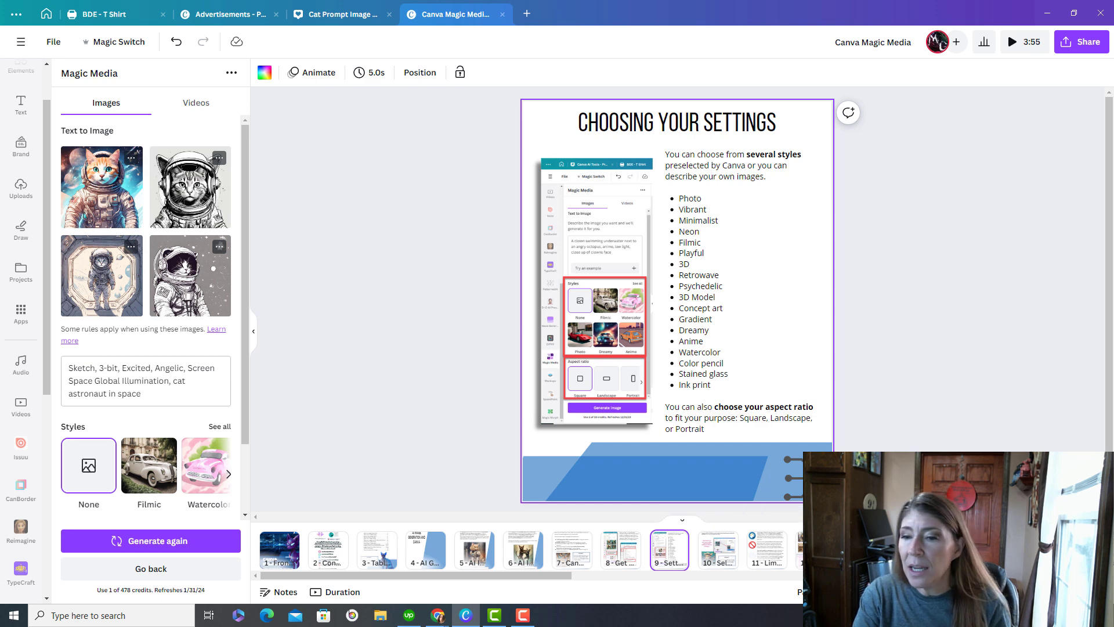
{"action": "left_click", "coordinate": [862, 550]}
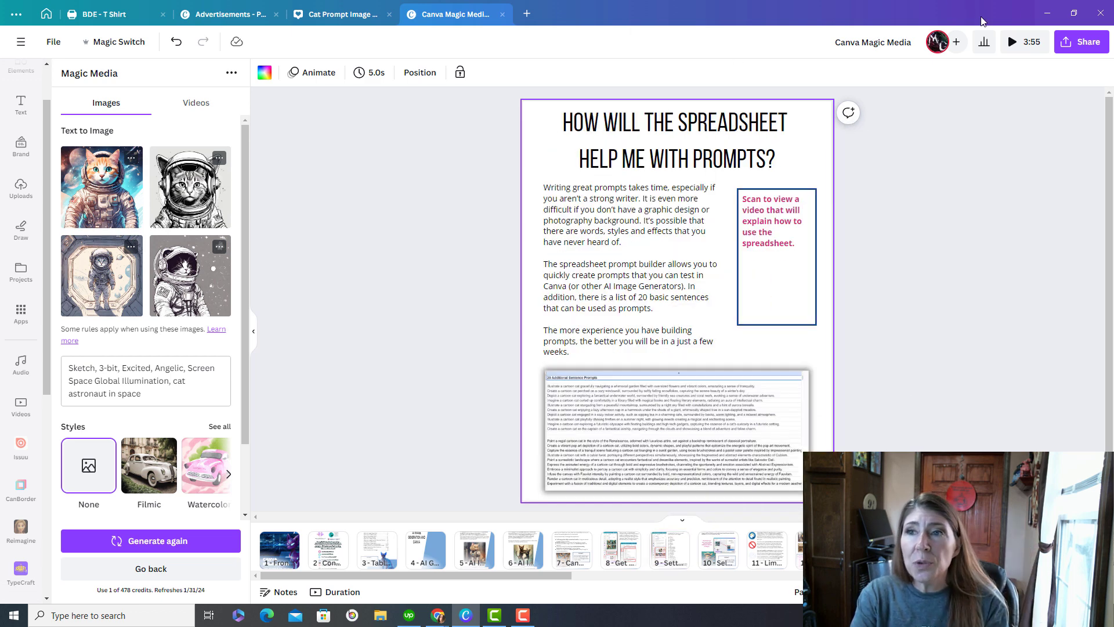
- Return to the Canva Cat Prompt Builder spreadsheet in Chrome and view its BONUS: Prompt Builder in Sentences and Canva Prompt Builder sheets
{"action": "left_click", "coordinate": [1047, 13]}
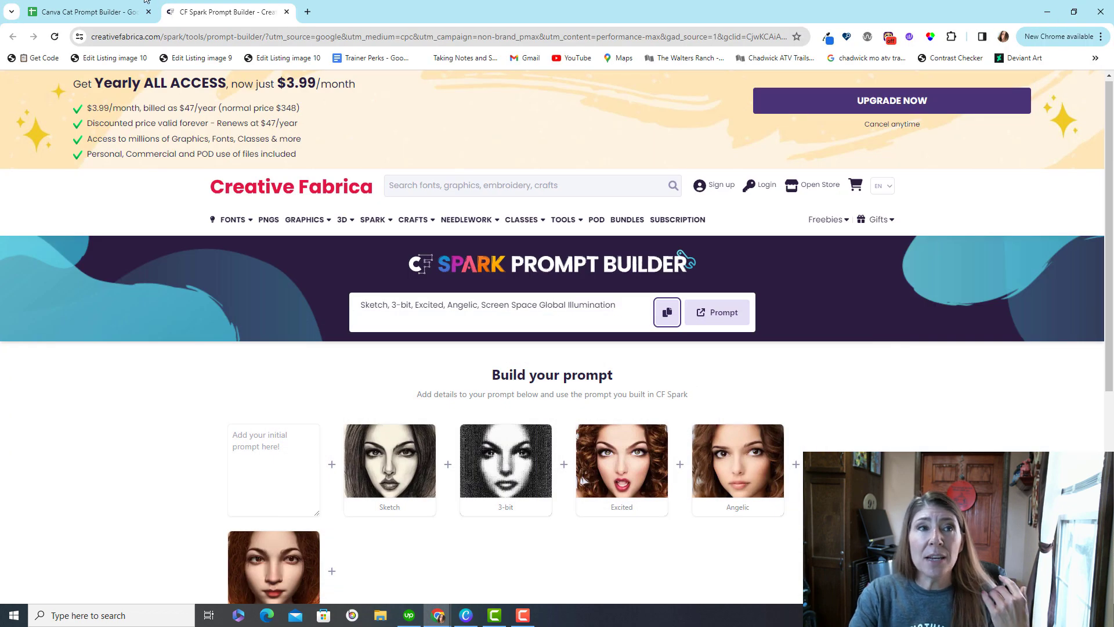
{"action": "left_click", "coordinate": [90, 11]}
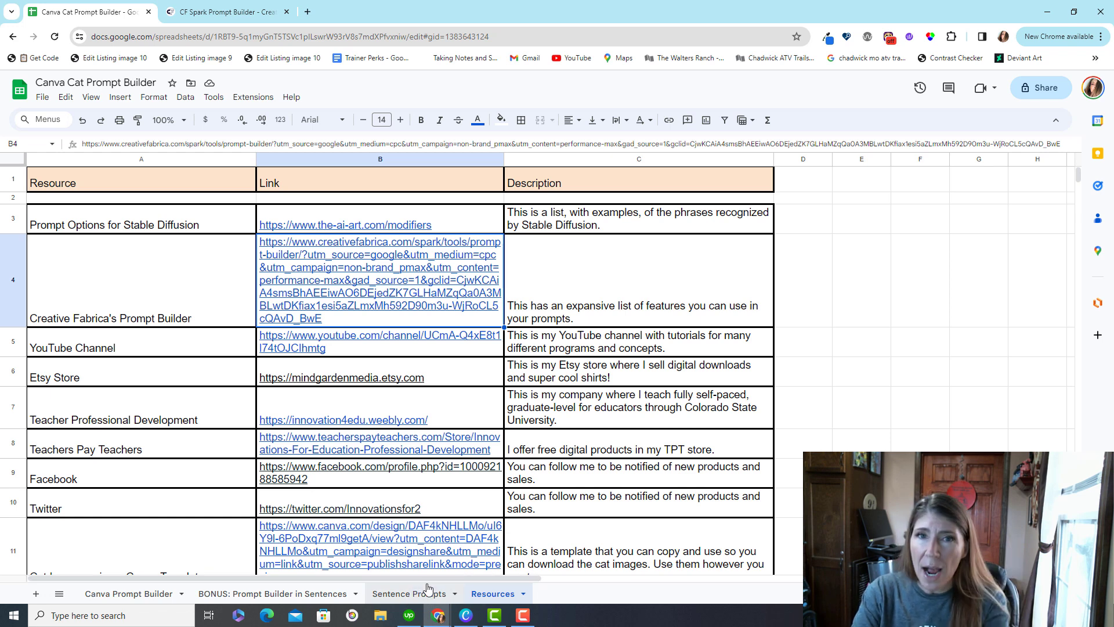
{"action": "left_click", "coordinate": [311, 600]}
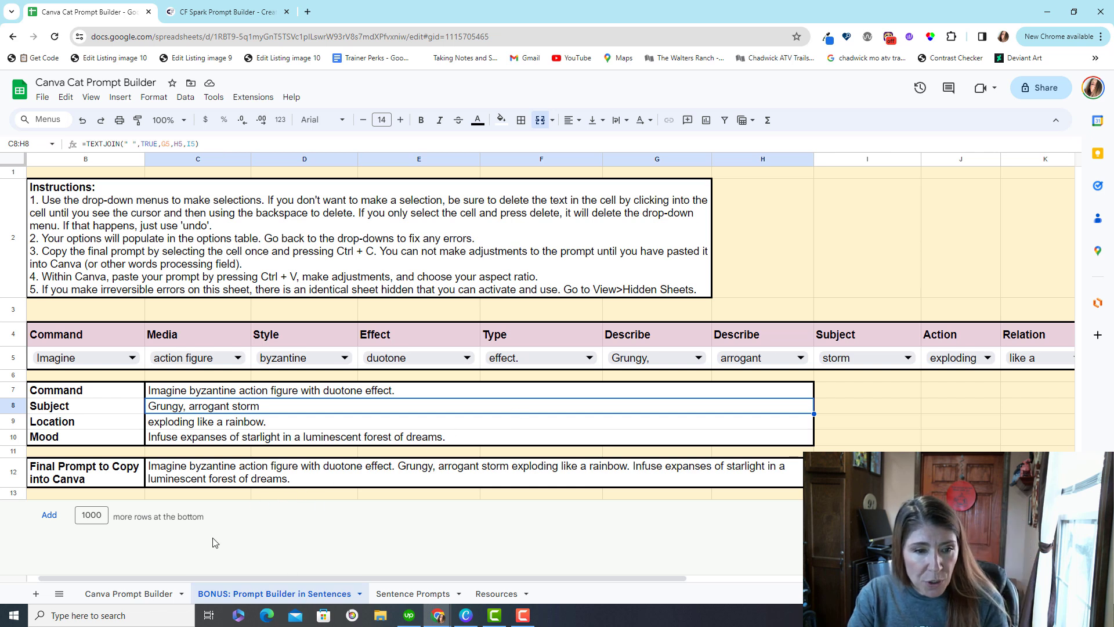
{"action": "left_click", "coordinate": [154, 595]}
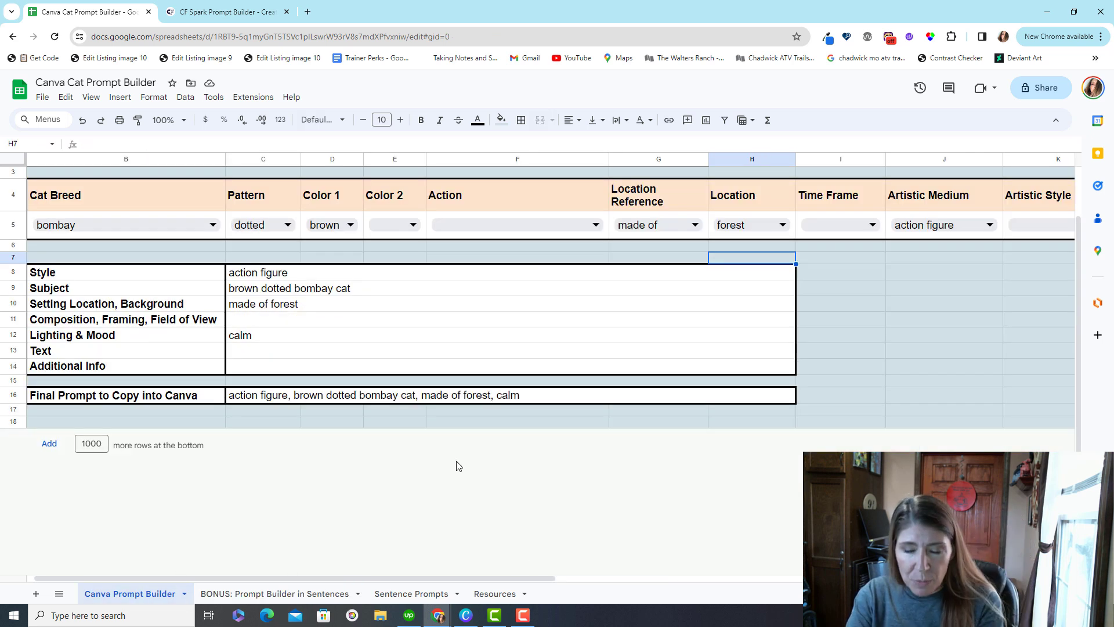
- View the Cat Prompt Image Generations design in Canva and return to the Canva Prompt Builder sheet in Chrome
{"action": "left_click", "coordinate": [1048, 13]}
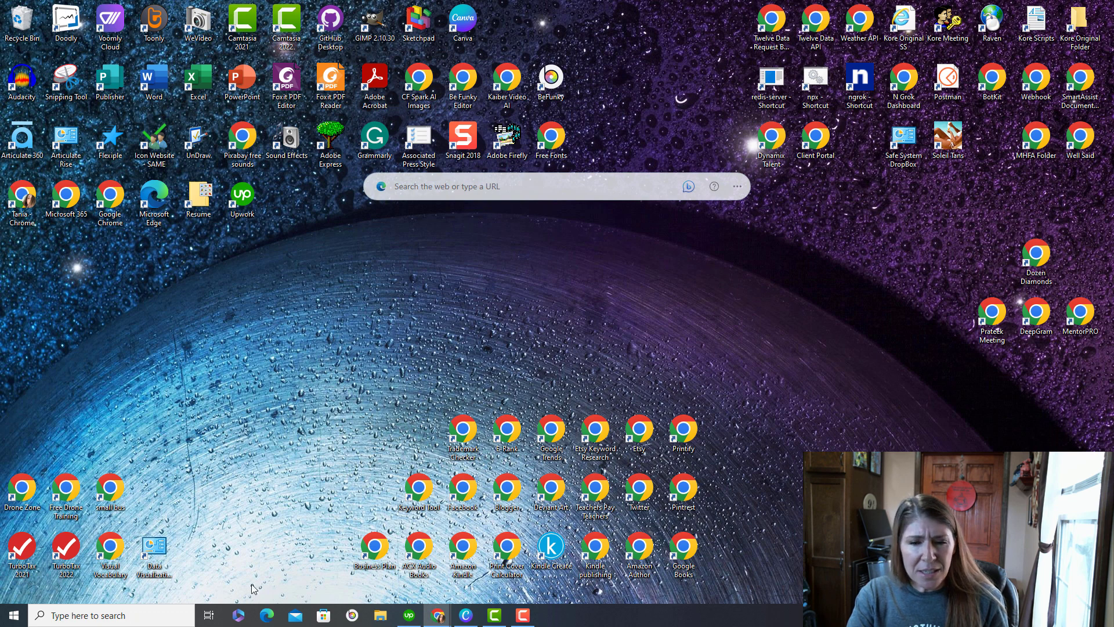
{"action": "left_click", "coordinate": [465, 615]}
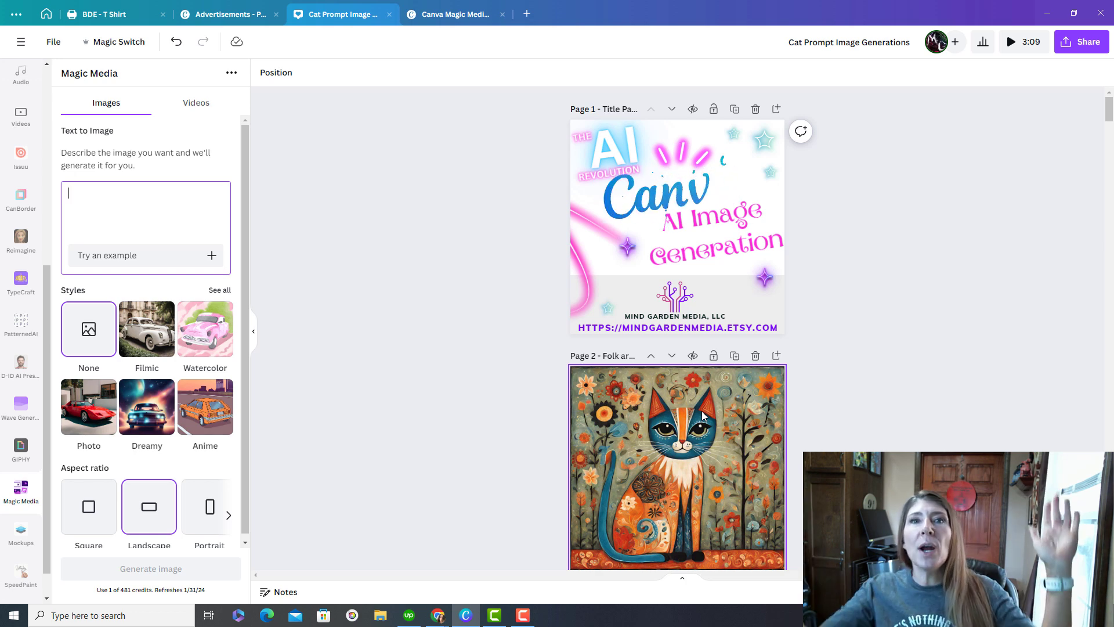
{"action": "mouse_move", "coordinate": [432, 619]}
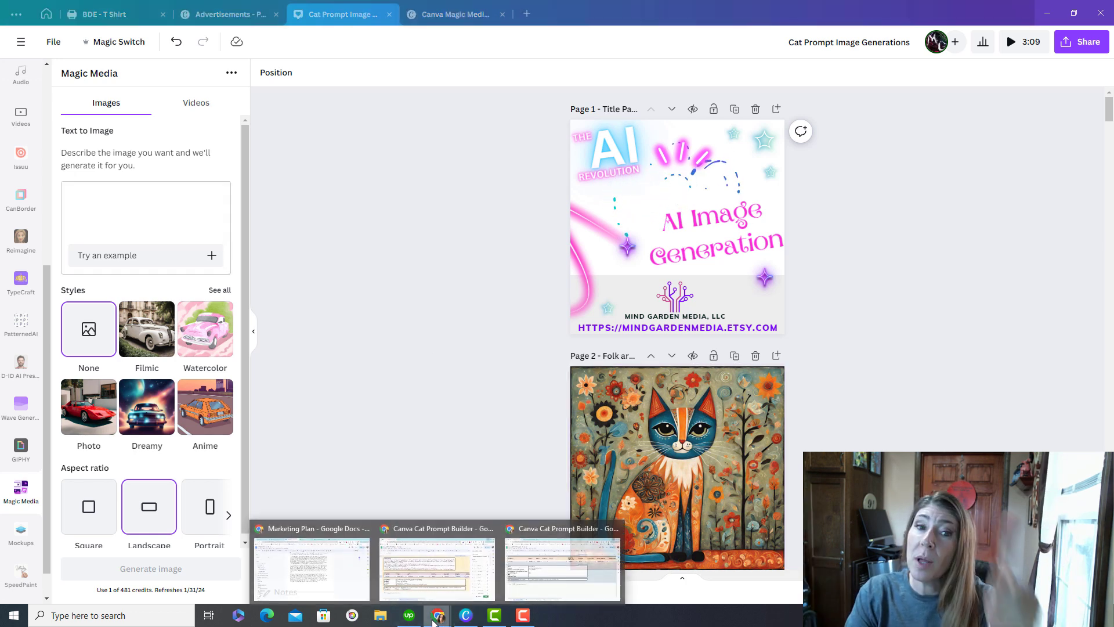
{"action": "left_click", "coordinate": [567, 564]}
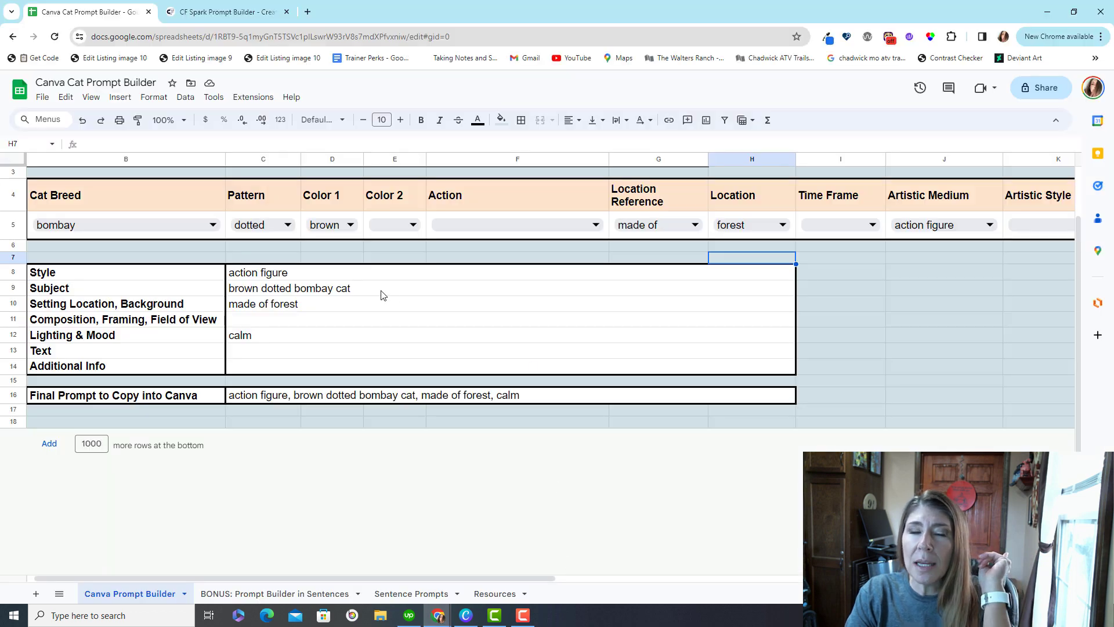
- Delete the drop-down from the Action cell F5 on the Canva Prompt Builder sheet
{"action": "left_click", "coordinate": [473, 234]}
{"action": "left_click", "coordinate": [620, 249]}
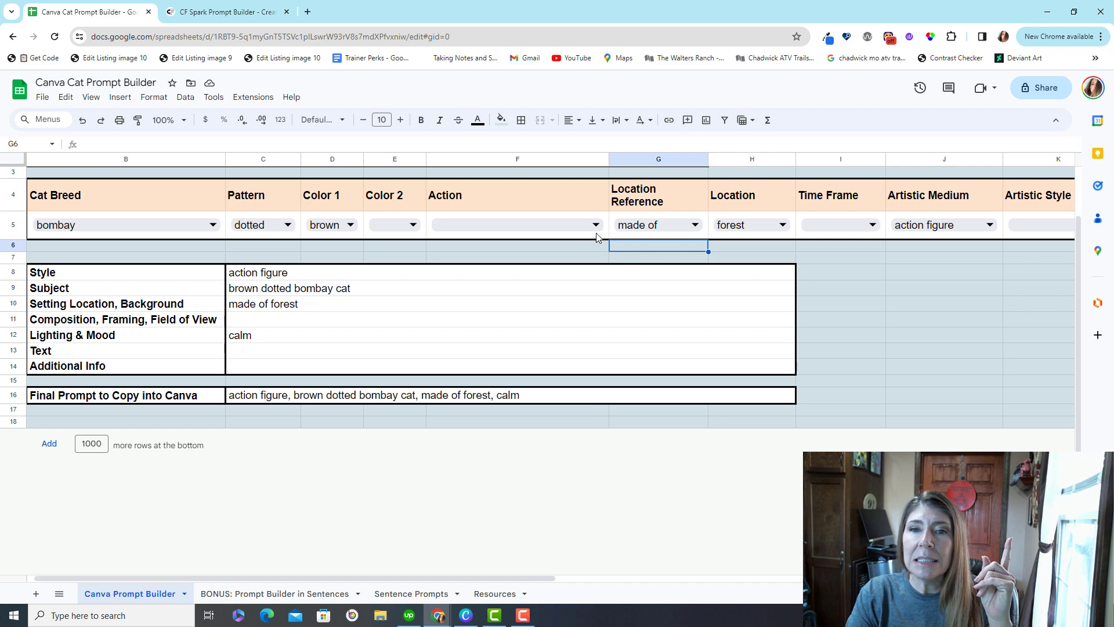
{"action": "left_click", "coordinate": [604, 236]}
{"action": "key", "text": "Delete"}
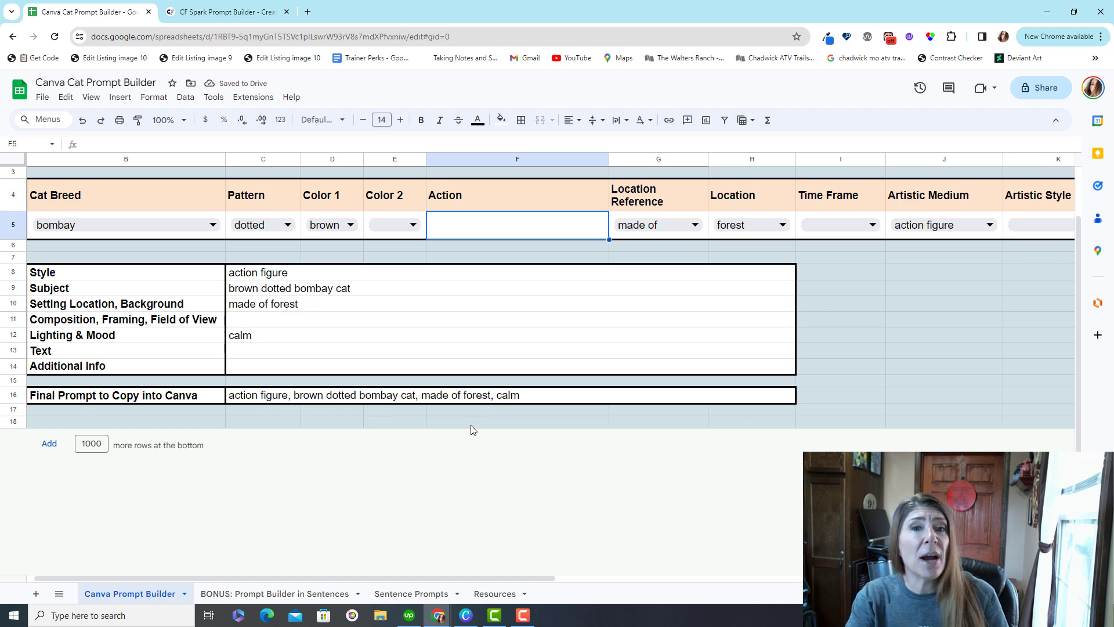
{"action": "left_click", "coordinate": [525, 357]}
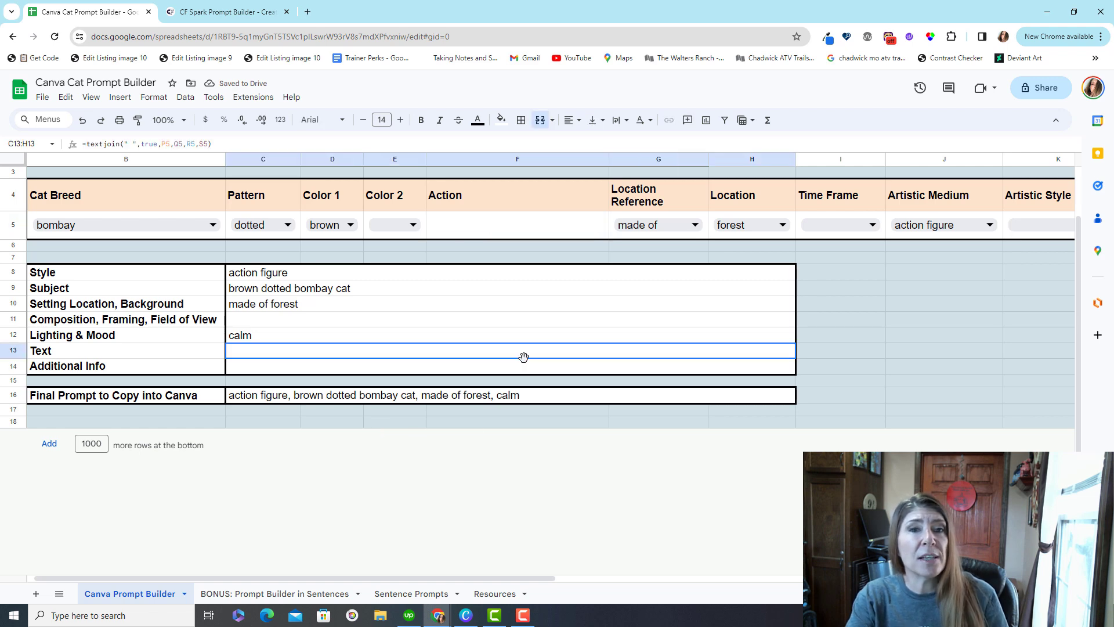
- Look through the spreadsheet's version history for earlier versions to restore and return to the sheet without restoring one
{"action": "left_click", "coordinate": [552, 228]}
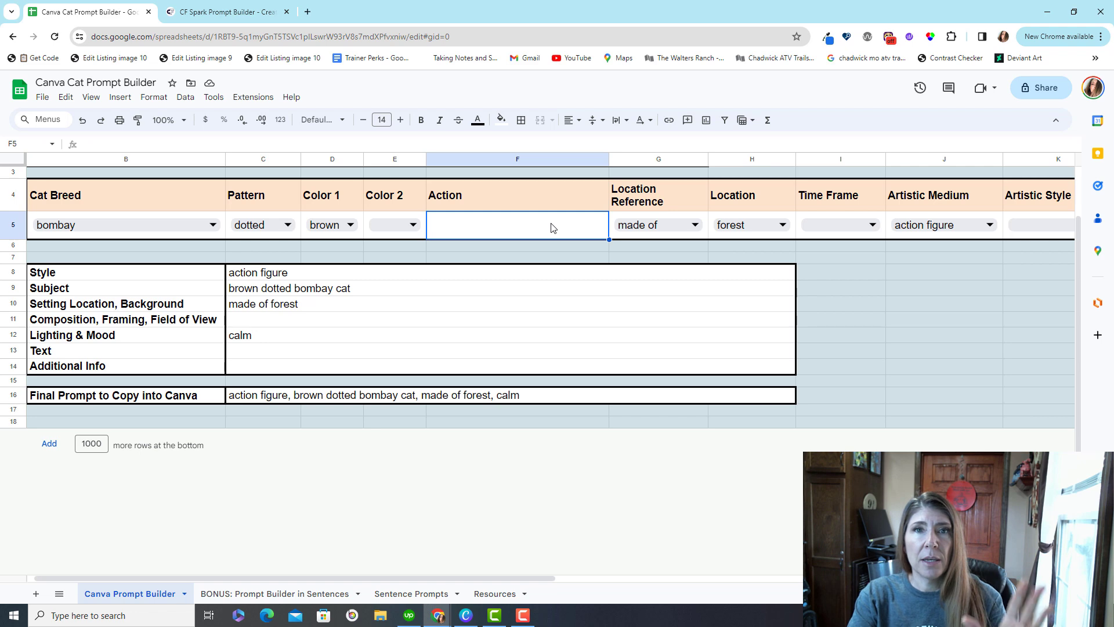
{"action": "left_click", "coordinate": [42, 97]}
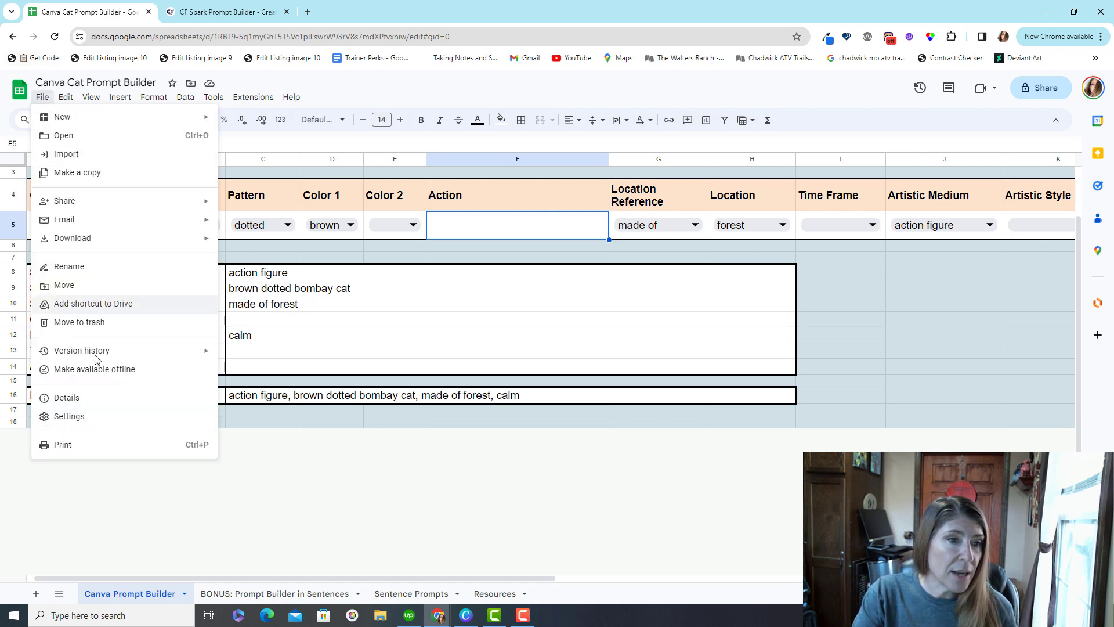
{"action": "mouse_move", "coordinate": [95, 351]}
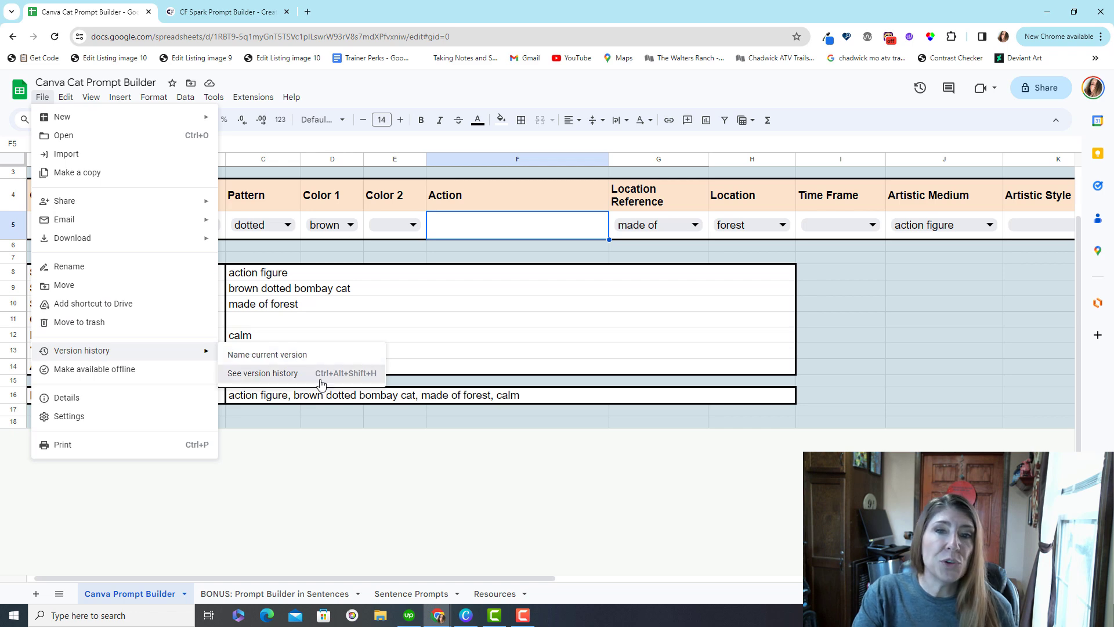
{"action": "left_click", "coordinate": [287, 373]}
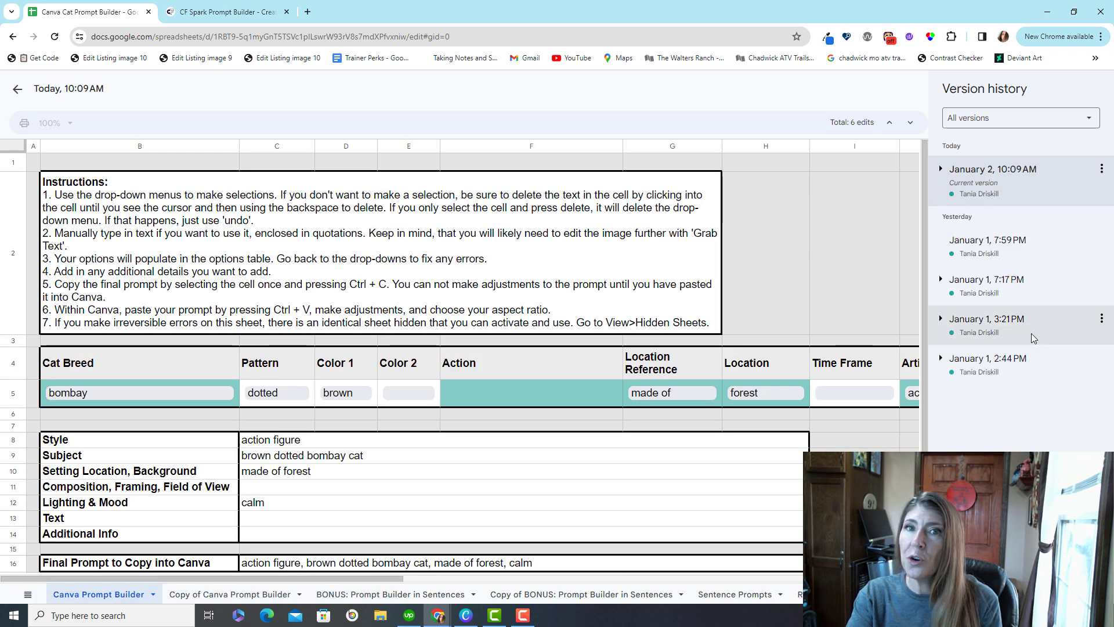
{"action": "left_click", "coordinate": [18, 88]}
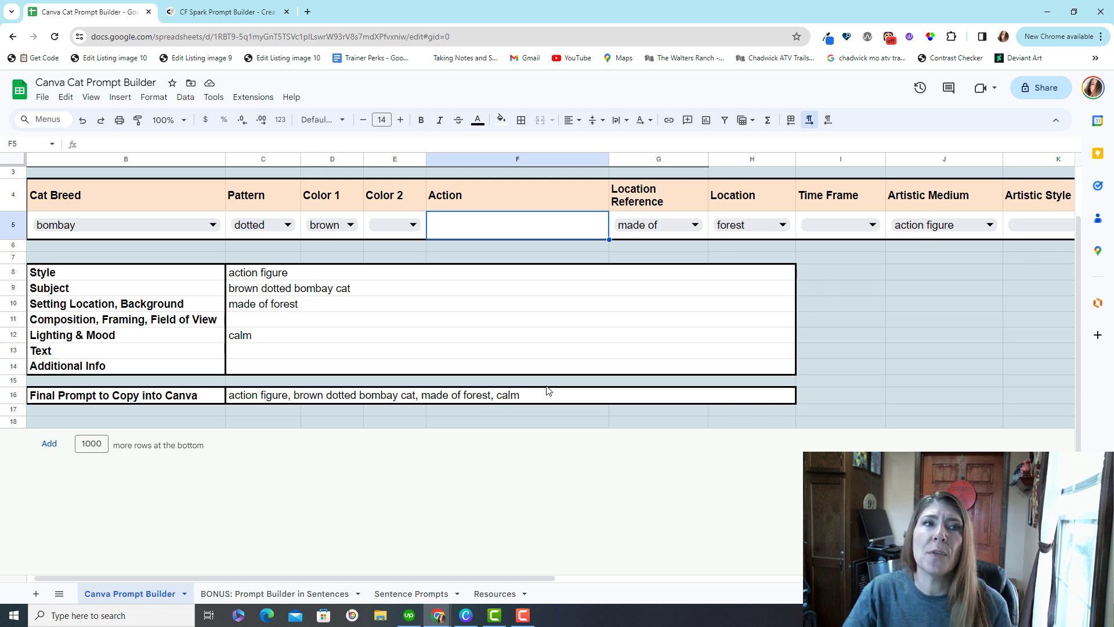
- Locate the option for showing the spreadsheet's hidden backup sheets, leaving the sheets hidden
{"action": "left_click", "coordinate": [92, 98]}
{"action": "mouse_move", "coordinate": [112, 188]}
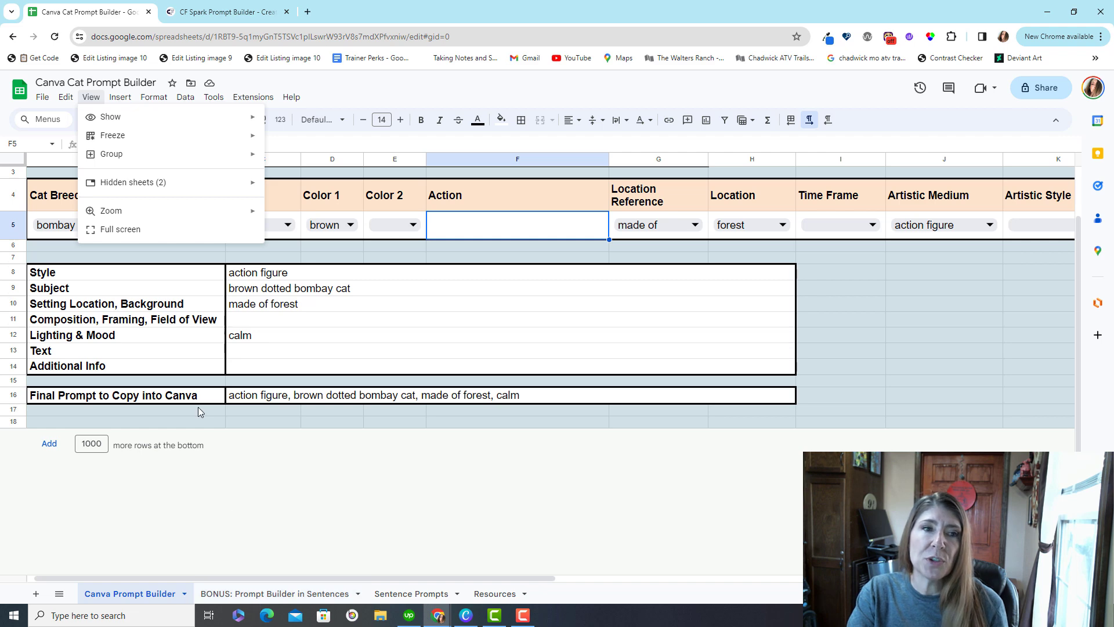
{"action": "mouse_move", "coordinate": [175, 185]}
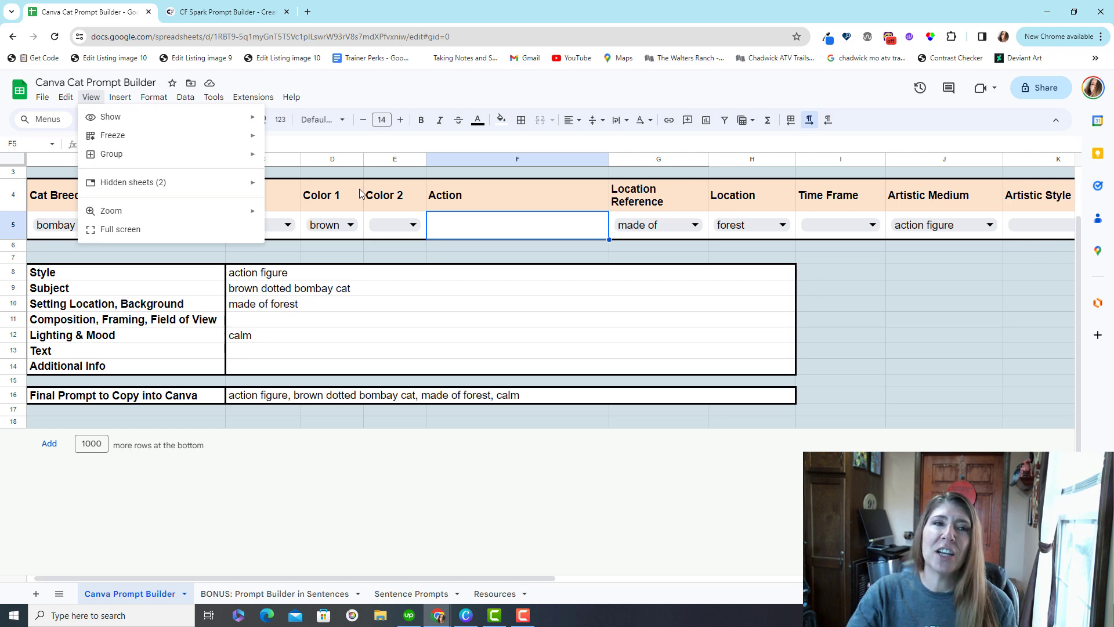
{"action": "key", "text": "Escape"}
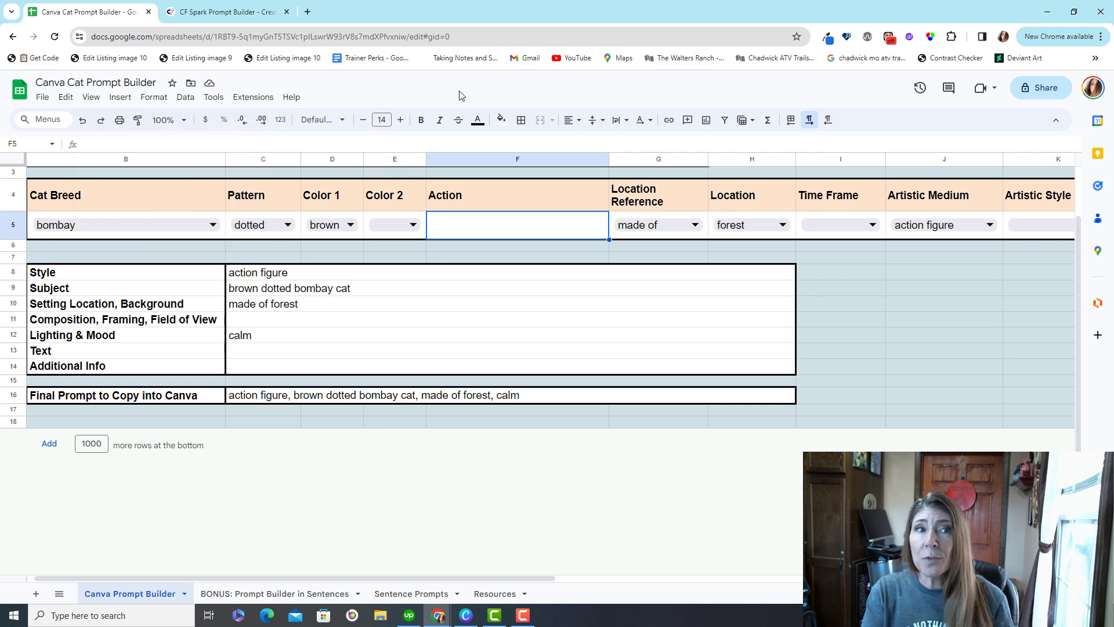